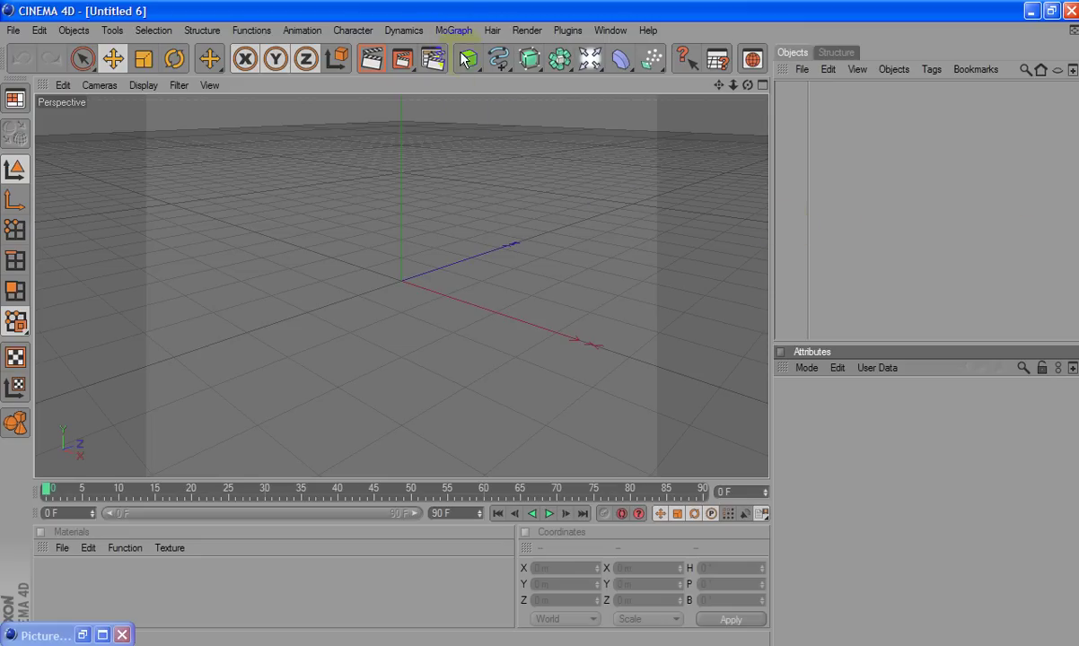
- Add a torus with 150 m ring radius, 10 m pipe radius and +X orientation
{"action": "mouse_move", "coordinate": [467, 59]}
{"action": "left_mouse_down"}
{"action": "mouse_move", "coordinate": [614, 144]}
{"action": "mouse_move", "coordinate": [770, 136]}
{"action": "left_mouse_up"}
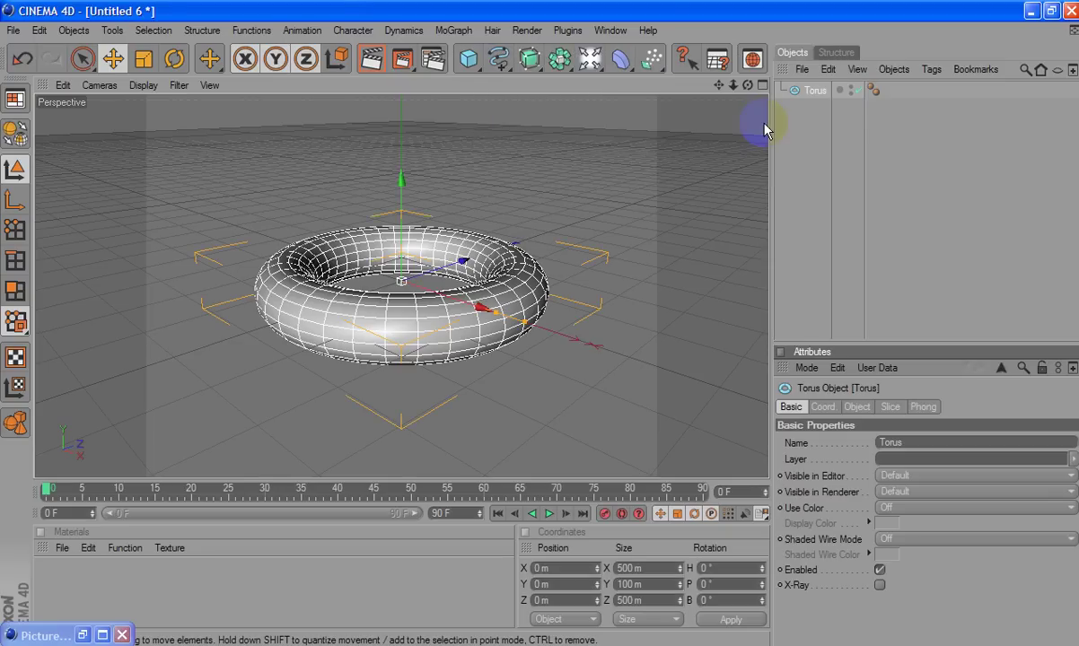
{"action": "left_click", "coordinate": [857, 408]}
{"action": "double_click", "coordinate": [866, 442]}
{"action": "type", "text": "1"}
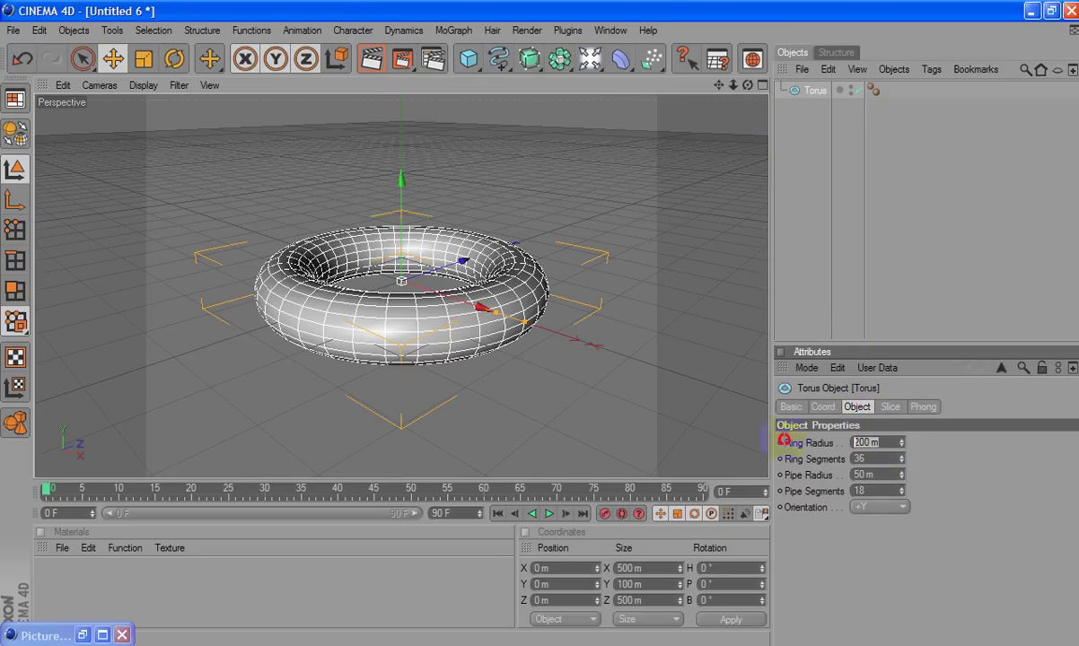
{"action": "type", "text": "50"}
{"action": "key", "text": "Return"}
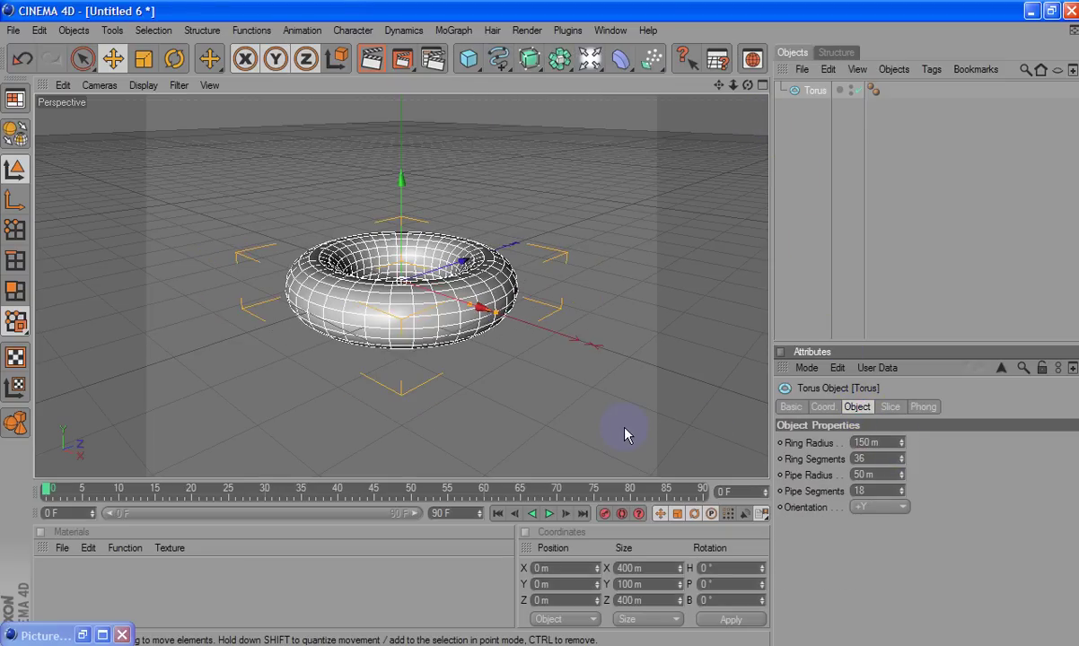
{"action": "key", "text": "Tab"}
{"action": "key", "text": "Tab"}
{"action": "type", "text": "10"}
{"action": "key", "text": "Return"}
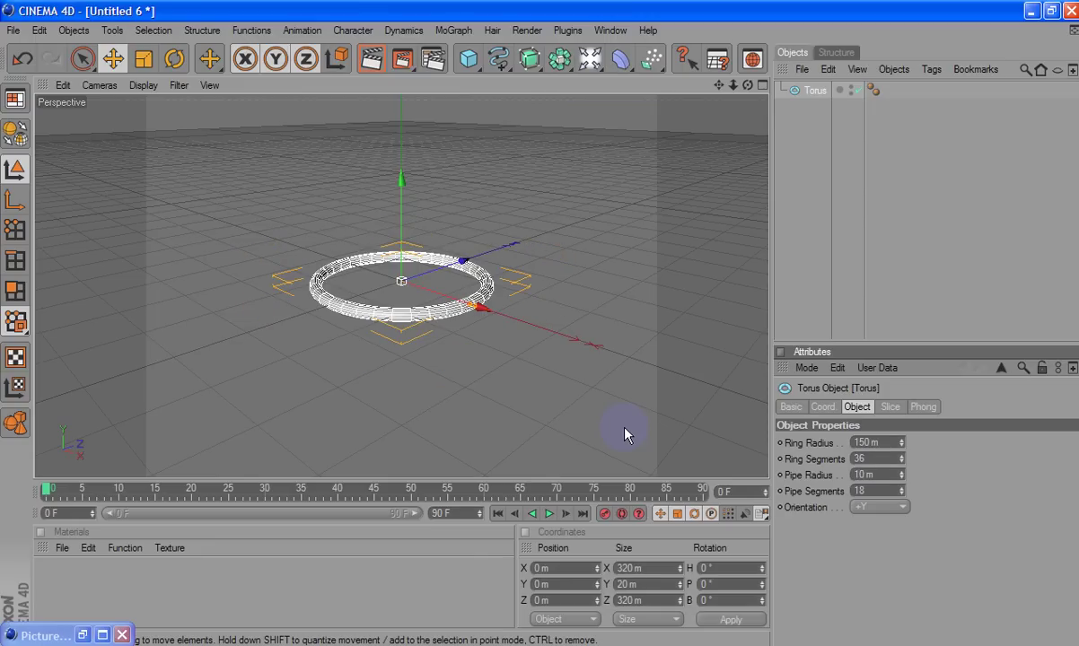
{"action": "left_click", "coordinate": [878, 507]}
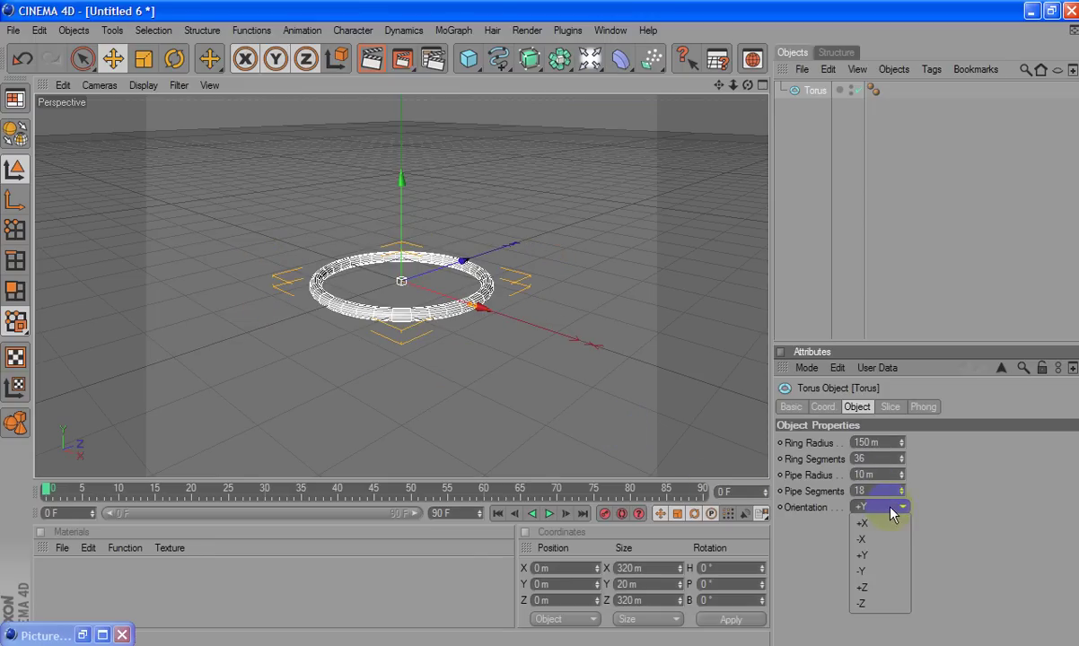
{"action": "left_click", "coordinate": [884, 527]}
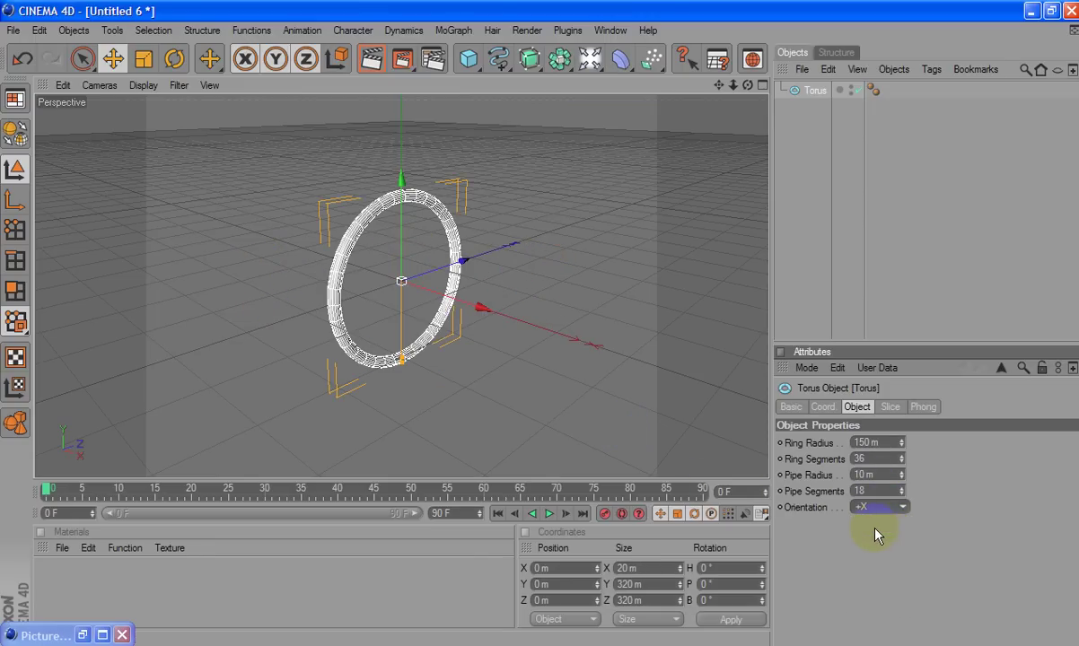
- Start duplicating the torus as a single copy in Linear mode
{"action": "left_click", "coordinate": [243, 32]}
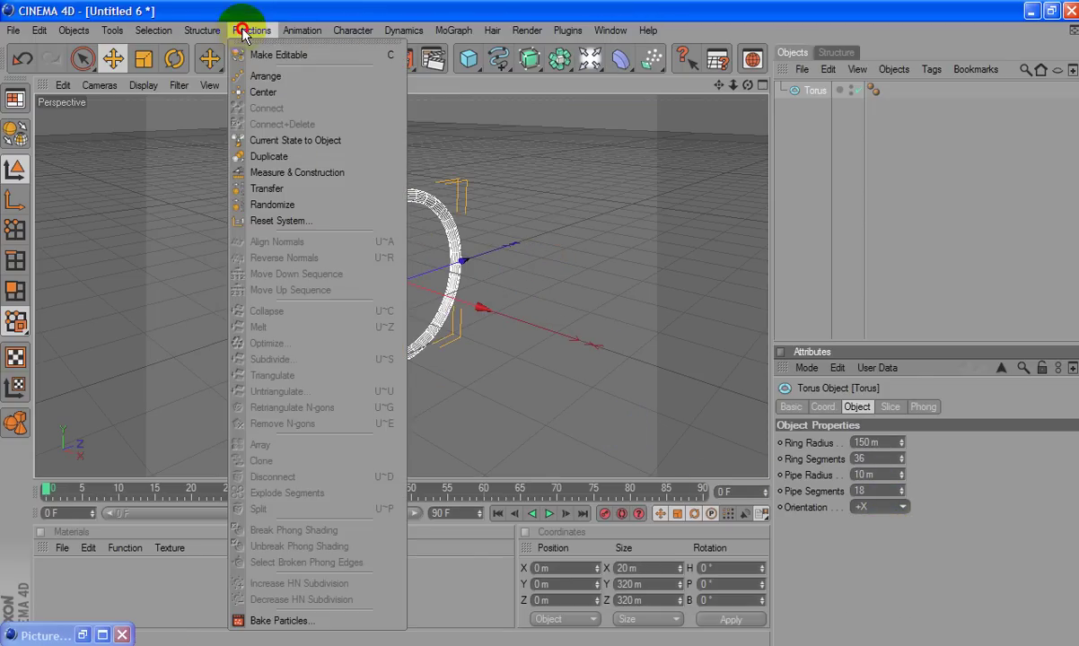
{"action": "left_click", "coordinate": [263, 155]}
{"action": "left_click", "coordinate": [797, 407]}
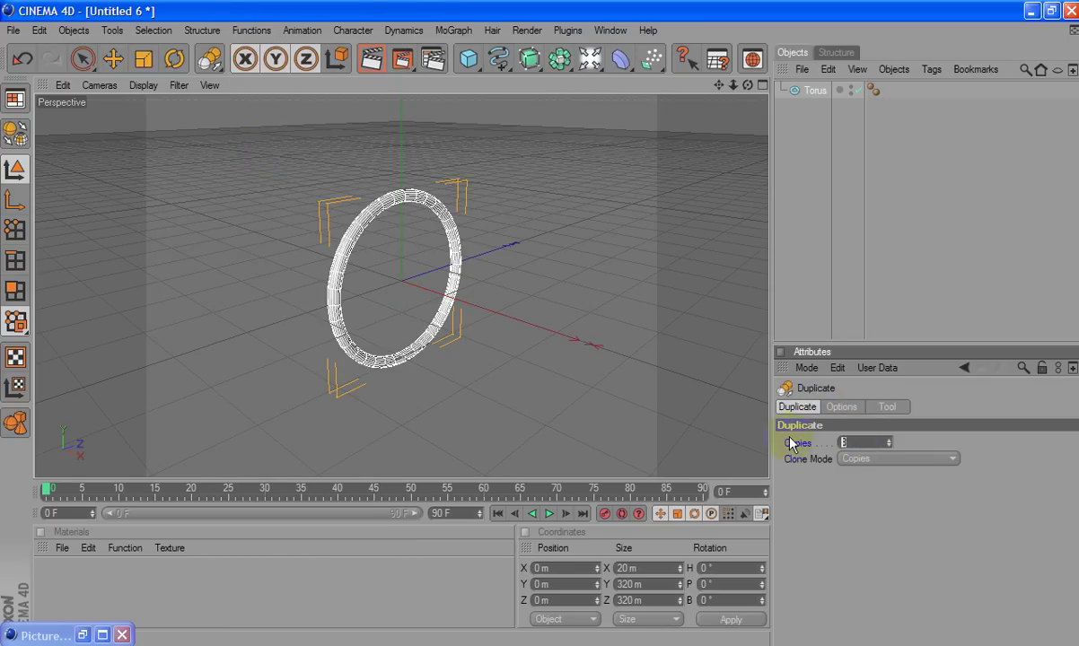
{"action": "key", "text": "Return"}
{"action": "left_click", "coordinate": [841, 406]}
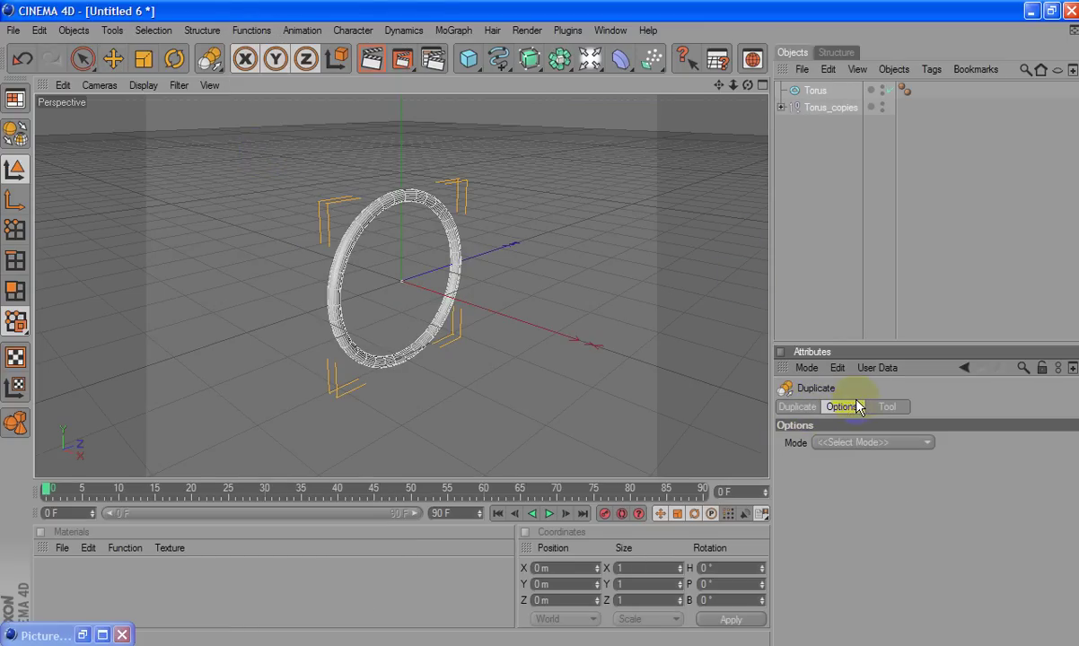
{"action": "left_click", "coordinate": [872, 443]}
{"action": "left_click", "coordinate": [875, 474]}
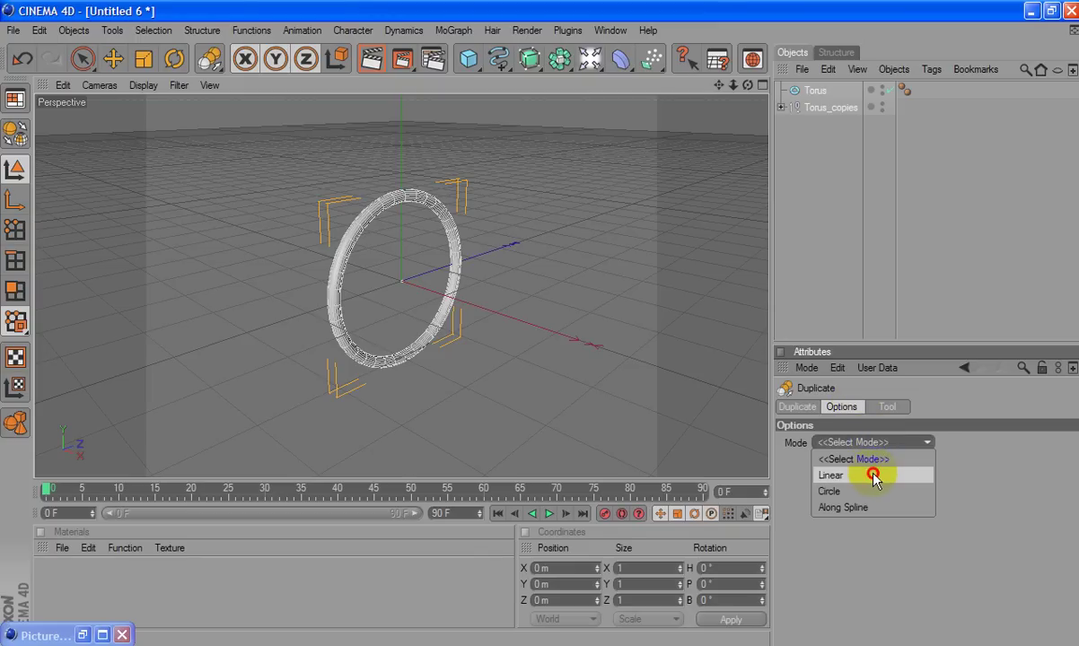
- Give the copy 0 Y offset and 90° H rotation, then select both rings
{"action": "left_click", "coordinate": [924, 506]}
{"action": "type", "text": "0"}
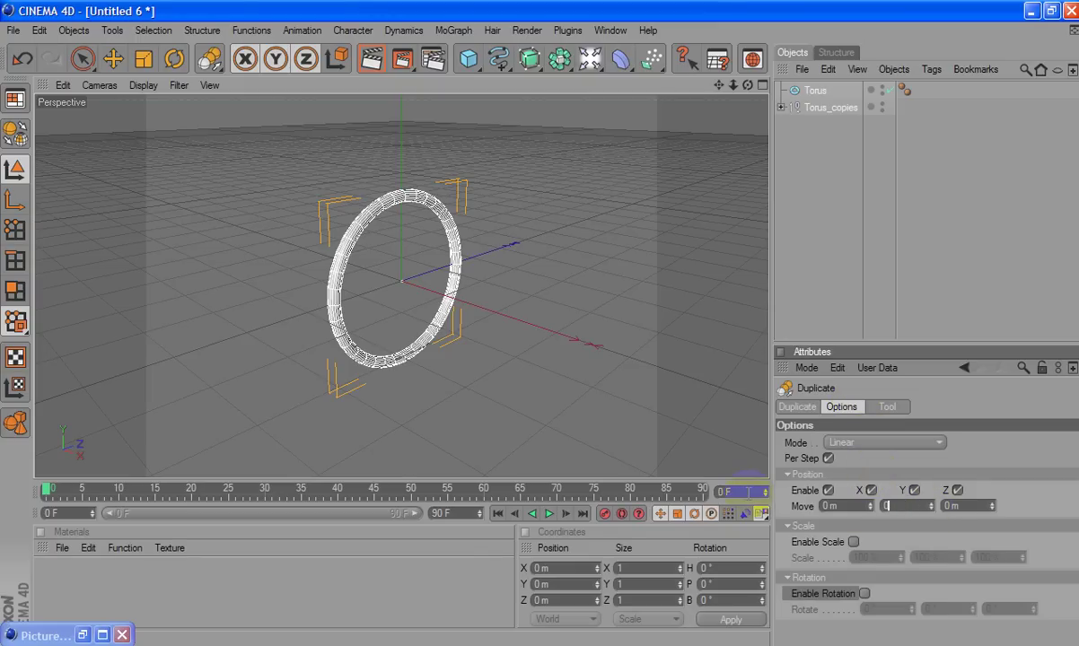
{"action": "left_click", "coordinate": [864, 594]}
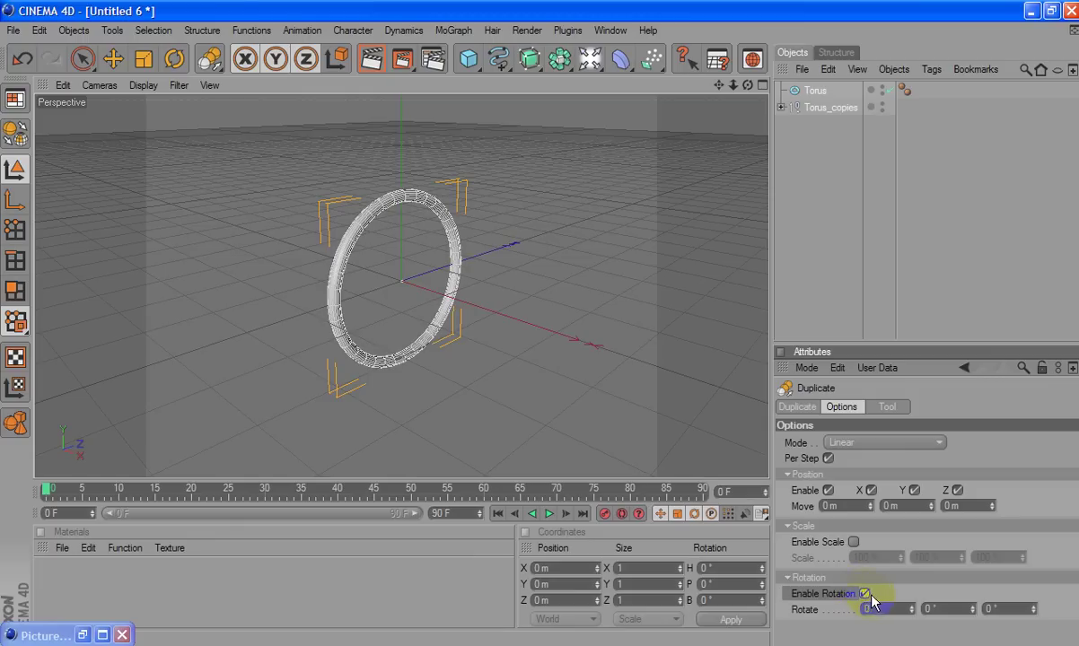
{"action": "left_click", "coordinate": [875, 609]}
{"action": "type", "text": "3"}
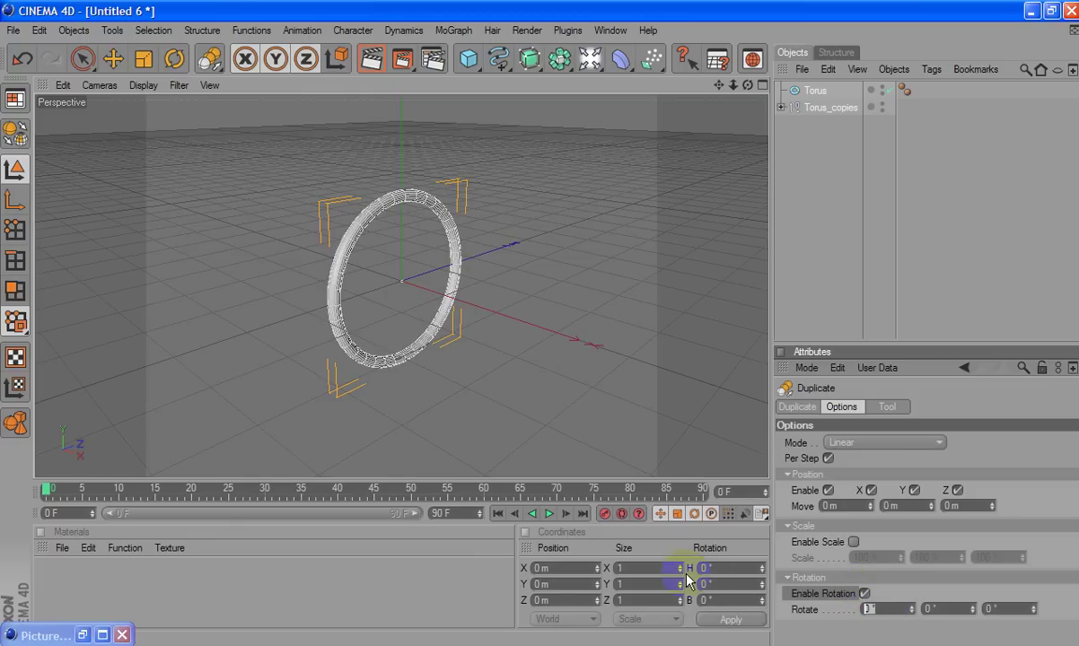
{"action": "type", "text": "0"}
{"action": "key", "text": "Return"}
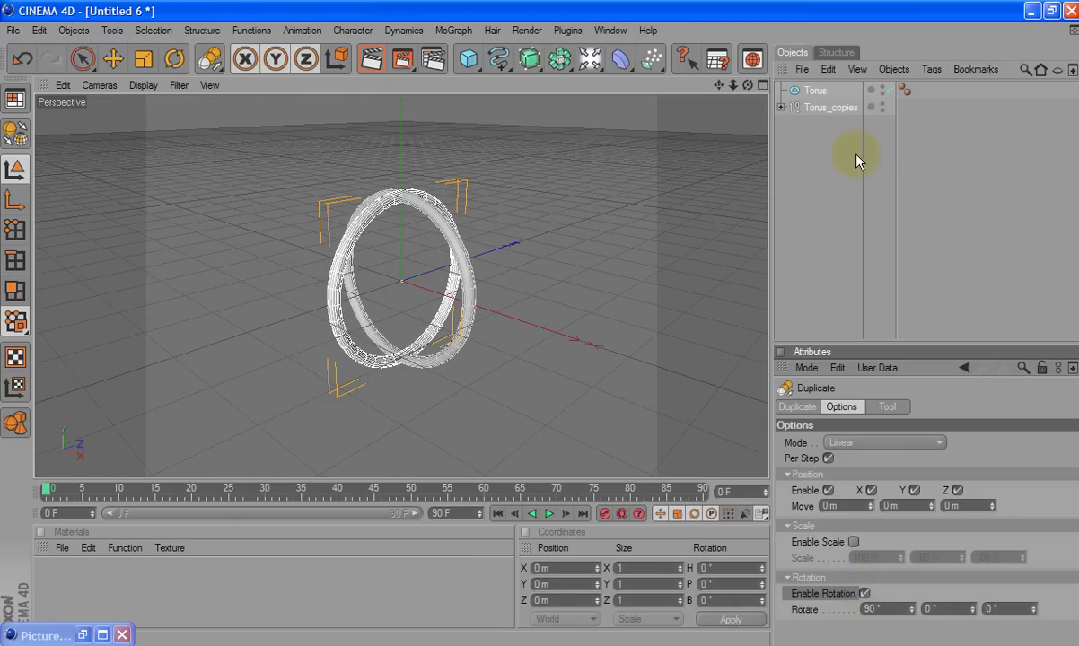
{"action": "left_click_drag", "start_coordinate": [856, 159], "coordinate": [785, 56]}
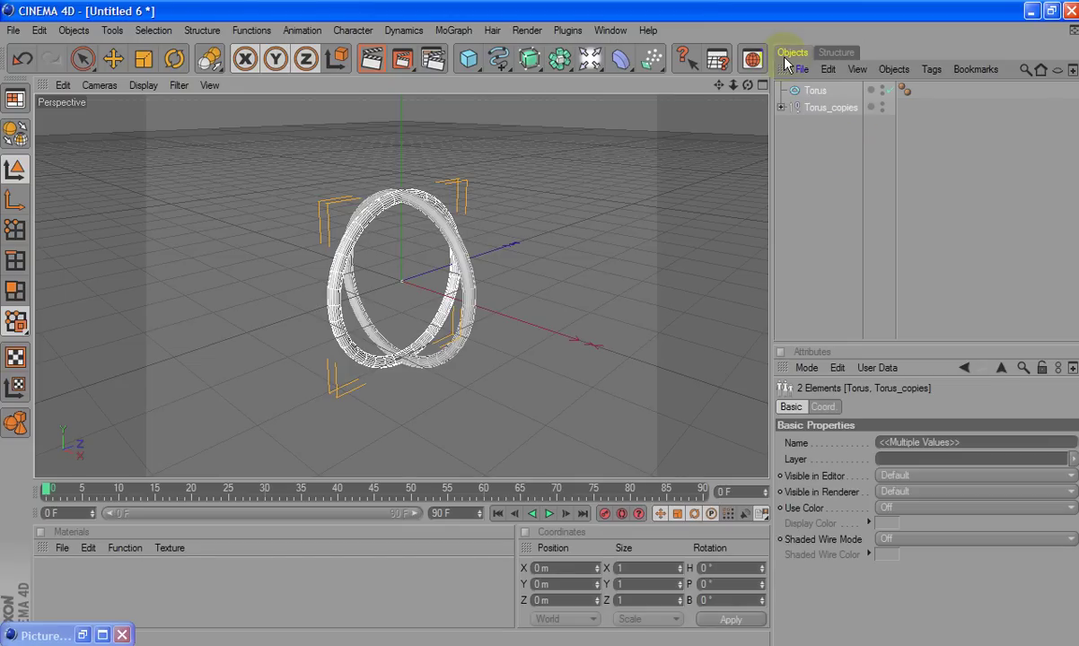
- Group both torus rings into a null and rename it 'Outer Frame'
{"action": "right_click", "coordinate": [812, 107]}
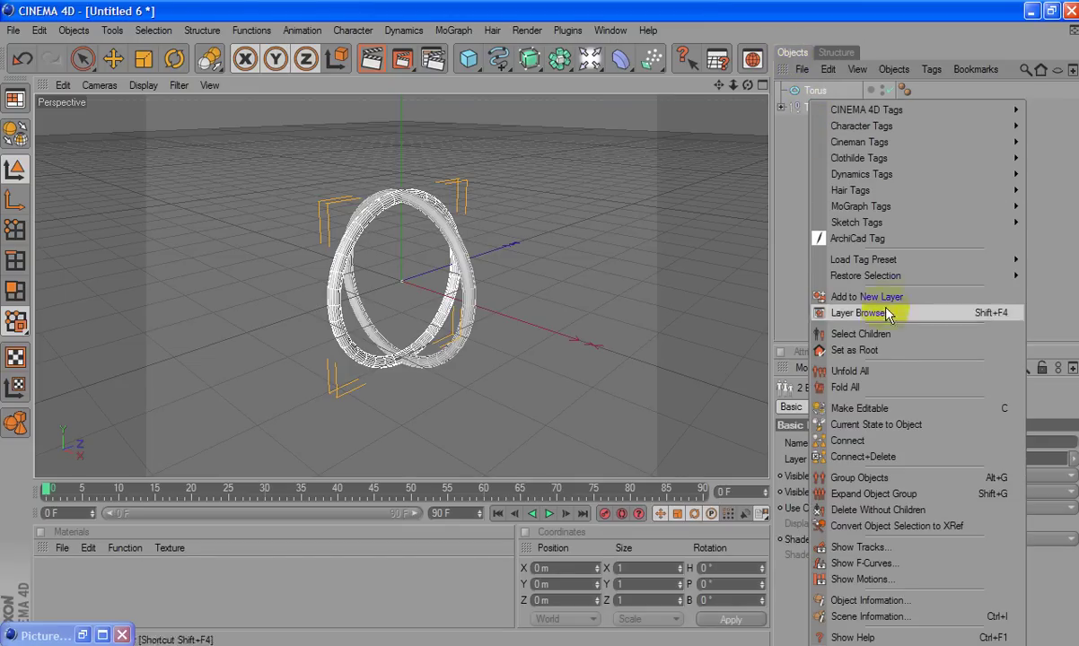
{"action": "left_click", "coordinate": [876, 478]}
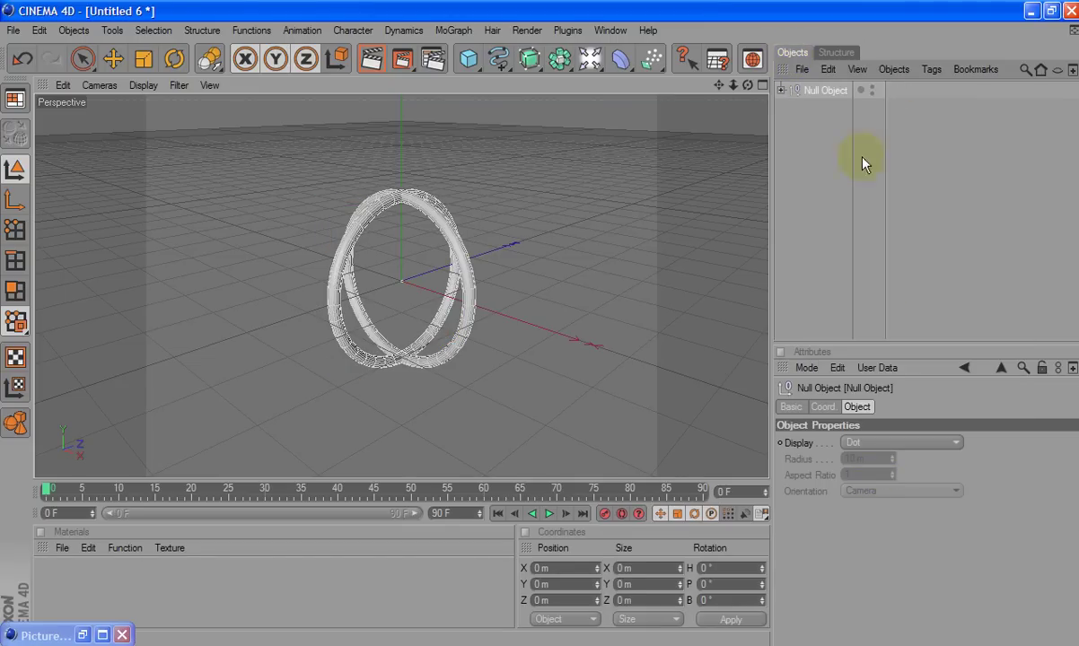
{"action": "double_click", "coordinate": [836, 90]}
{"action": "type", "text": "O"}
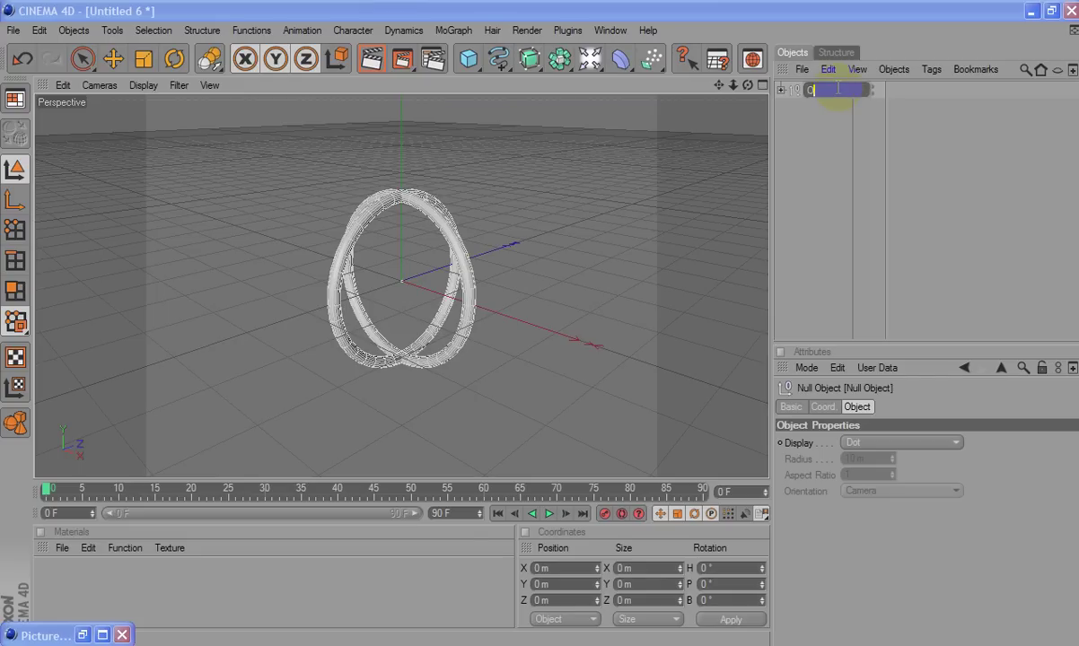
{"action": "type", "text": "uter Fra"}
{"action": "type", "text": "me"}
{"action": "key", "text": "Return"}
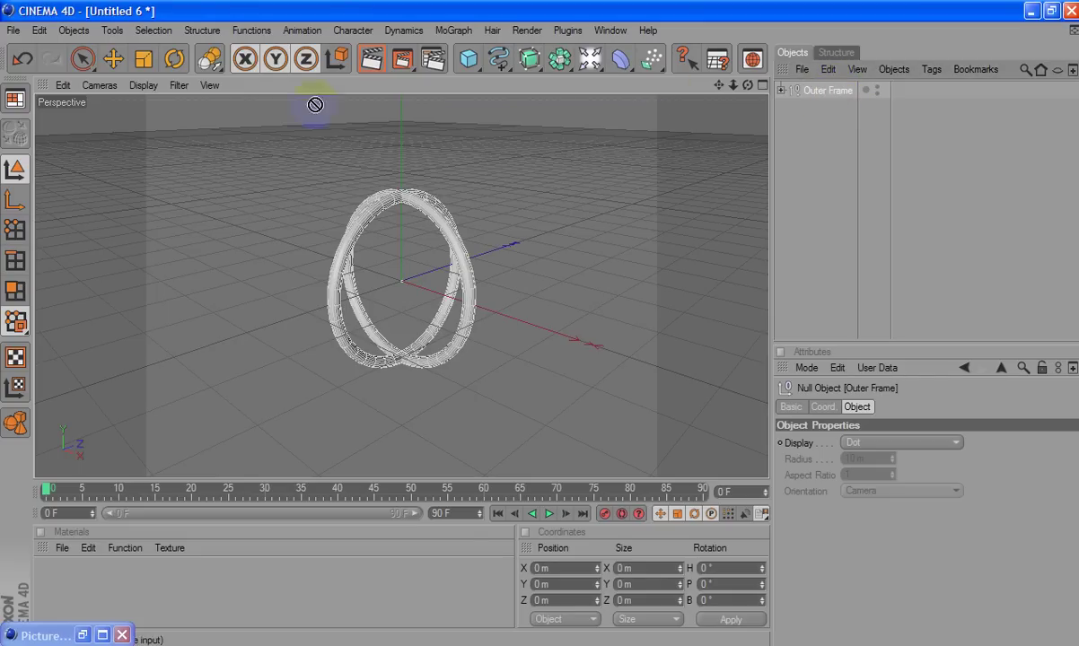
- Duplicate Outer Frame once in Linear mode with 50° H and 50° P rotation
{"action": "left_click", "coordinate": [244, 33]}
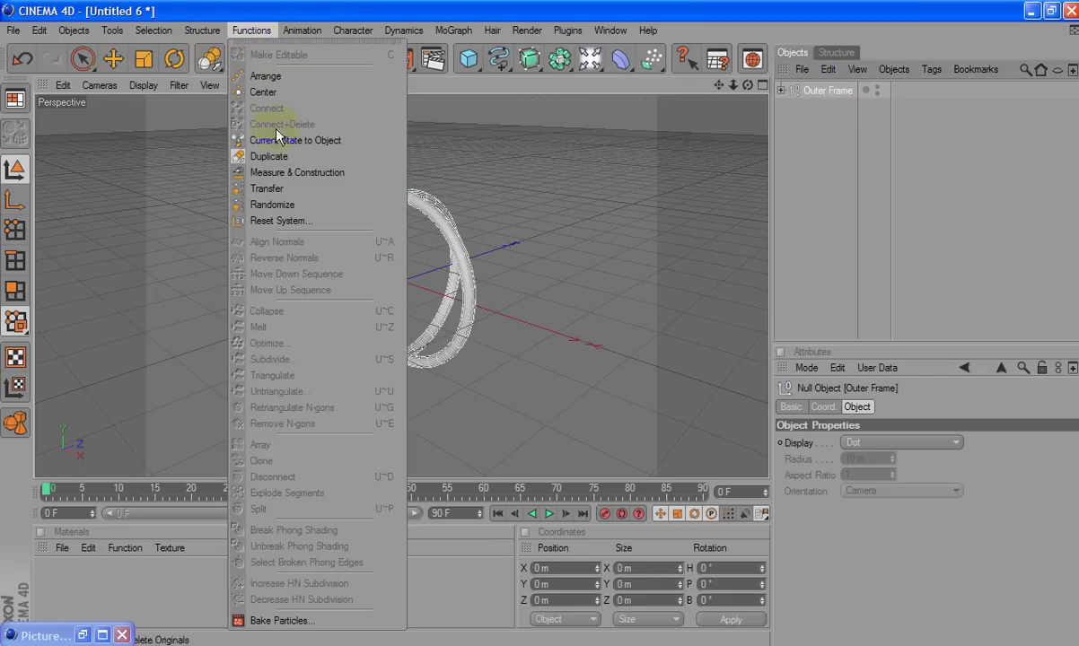
{"action": "left_click", "coordinate": [268, 222]}
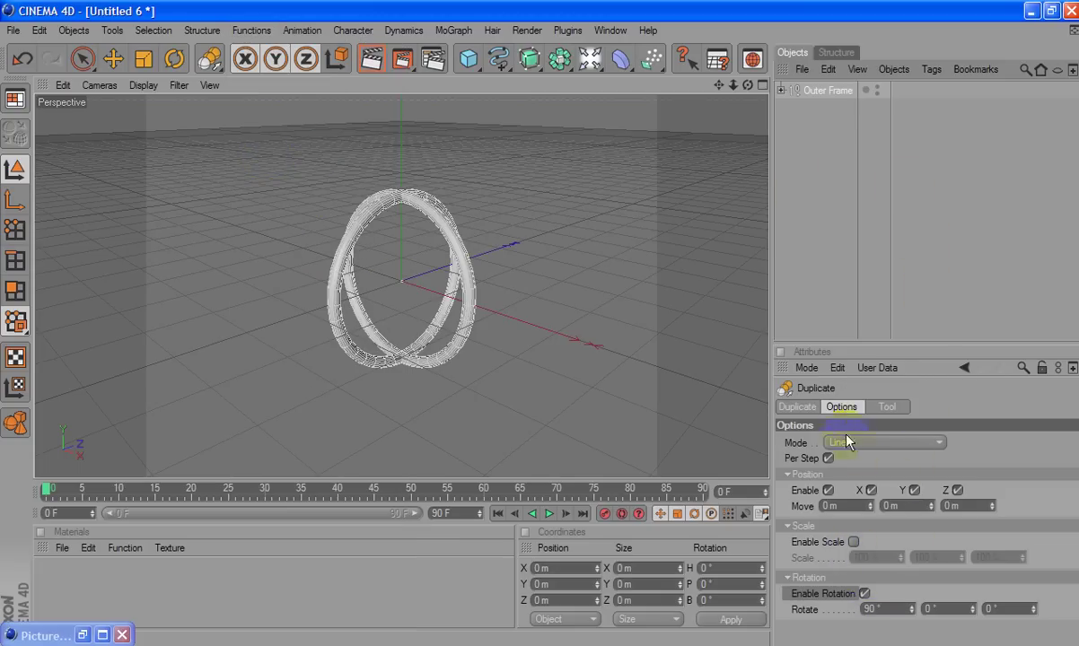
{"action": "left_click", "coordinate": [804, 411]}
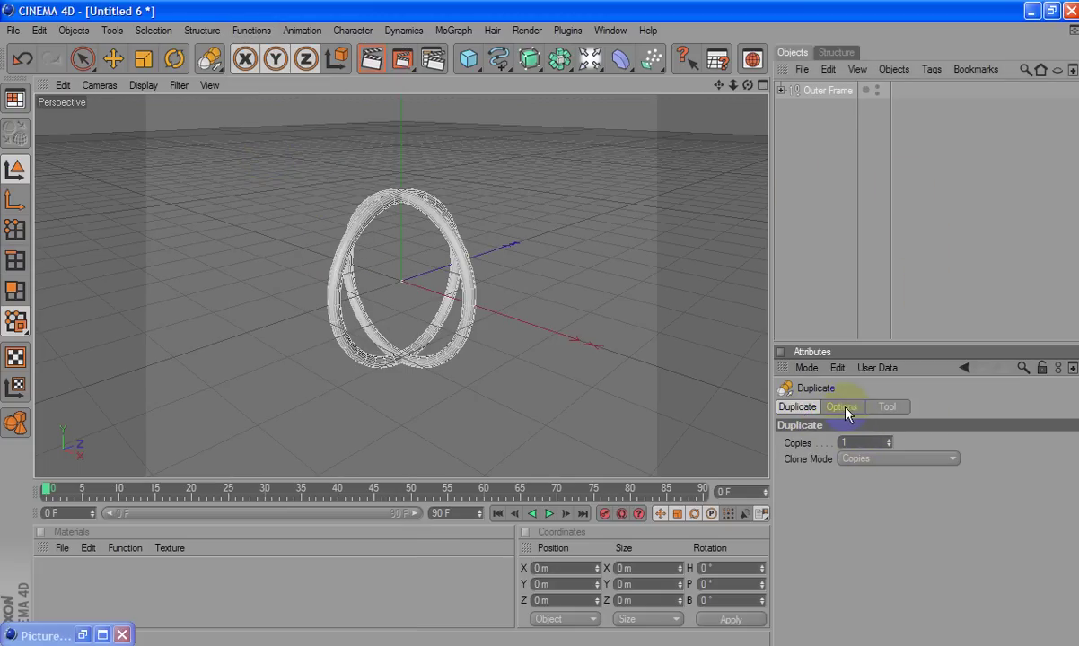
{"action": "left_click", "coordinate": [841, 407]}
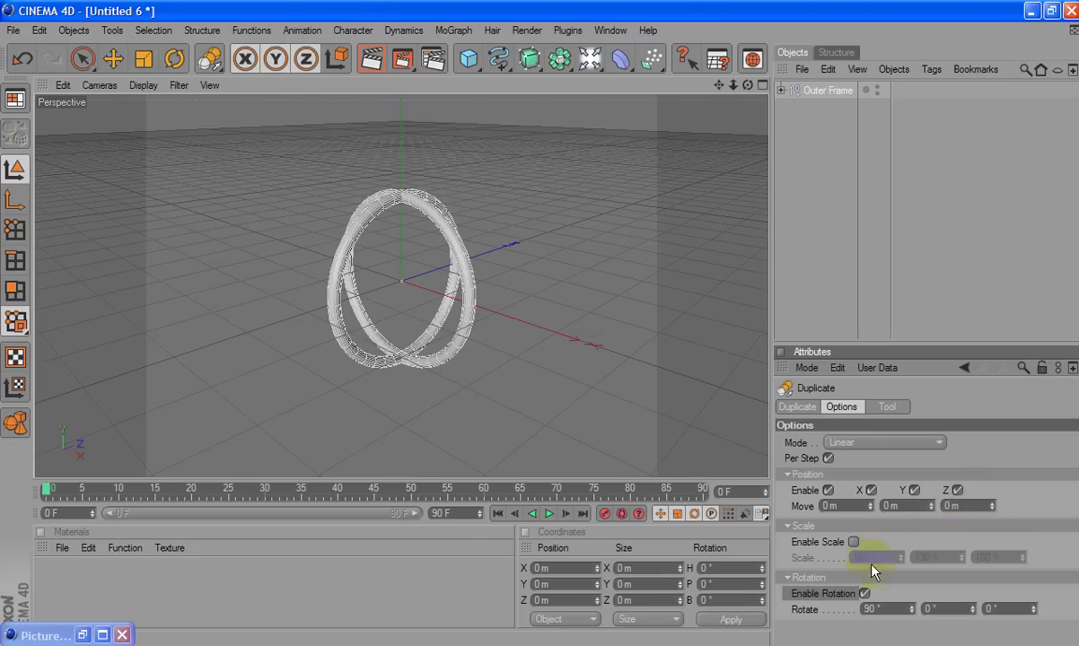
{"action": "left_click", "coordinate": [887, 608]}
{"action": "type", "text": "50"}
{"action": "key", "text": "Tab"}
{"action": "type", "text": "50"}
{"action": "key", "text": "Return"}
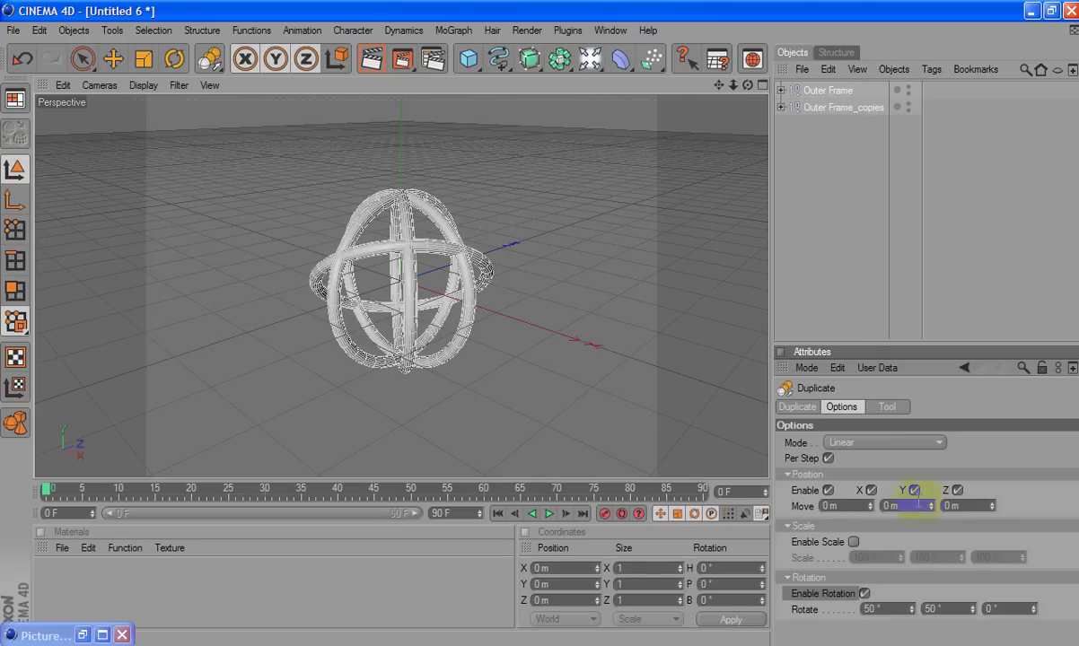
- Rename the Outer Frame_copies group to 'Inner Frame'
{"action": "left_click", "coordinate": [845, 107]}
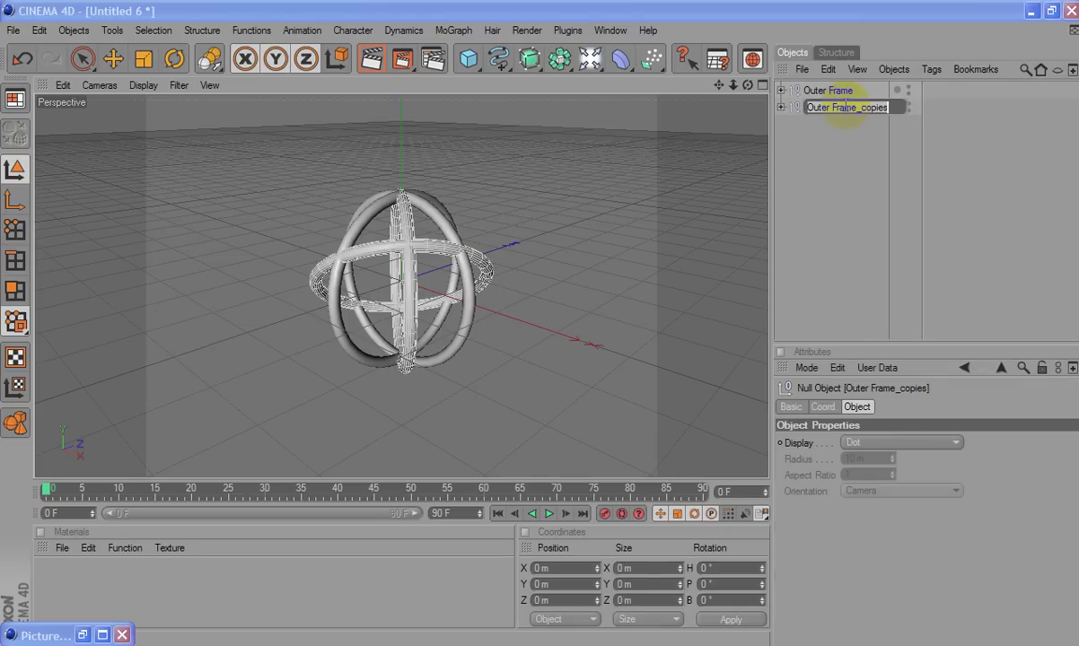
{"action": "double_click", "coordinate": [845, 107]}
{"action": "type", "text": "Inner"}
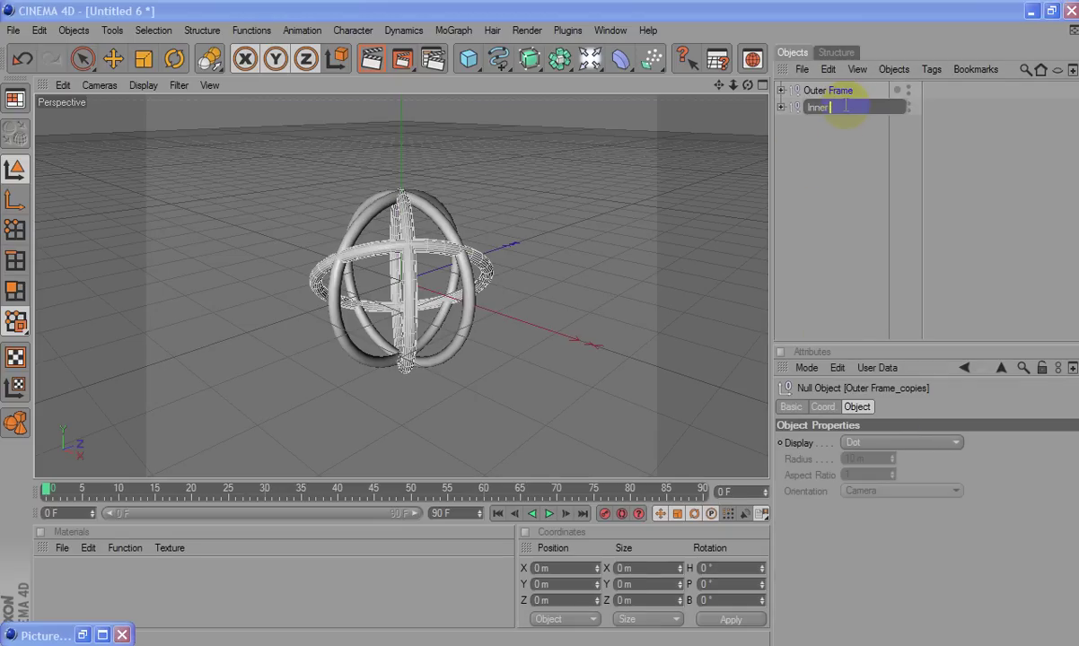
{"action": "type", "text": " Frame"}
{"action": "key", "text": "Return"}
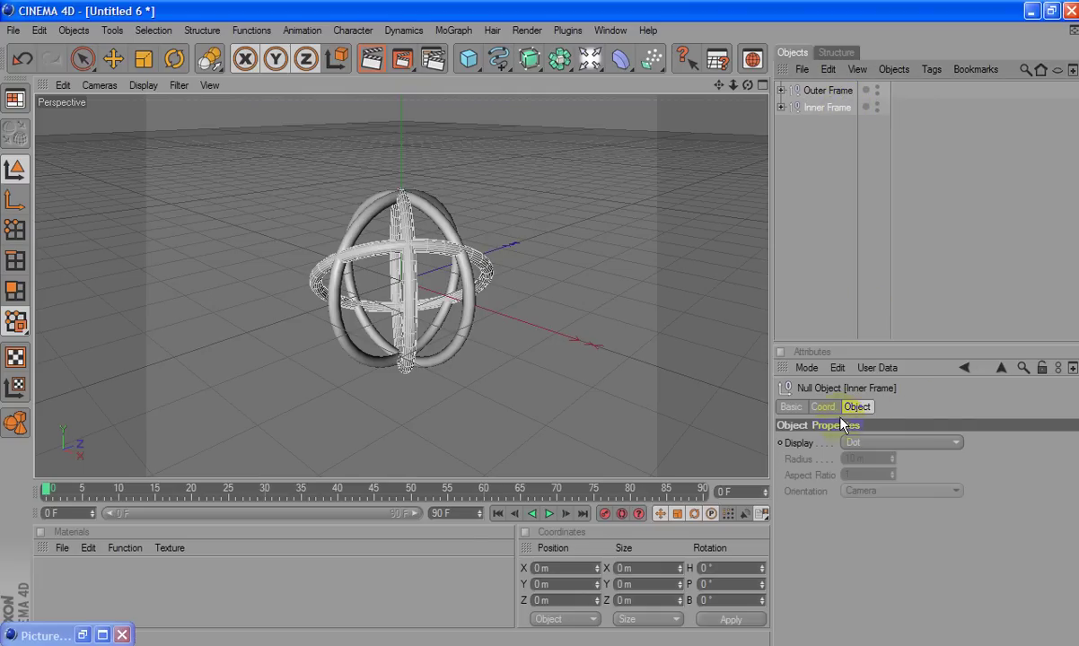
- Scale Inner Frame to 0.9 on X, Y and Z, then deselect it
{"action": "left_click", "coordinate": [823, 406]}
{"action": "left_click", "coordinate": [853, 440]}
{"action": "type", "text": "0.5"}
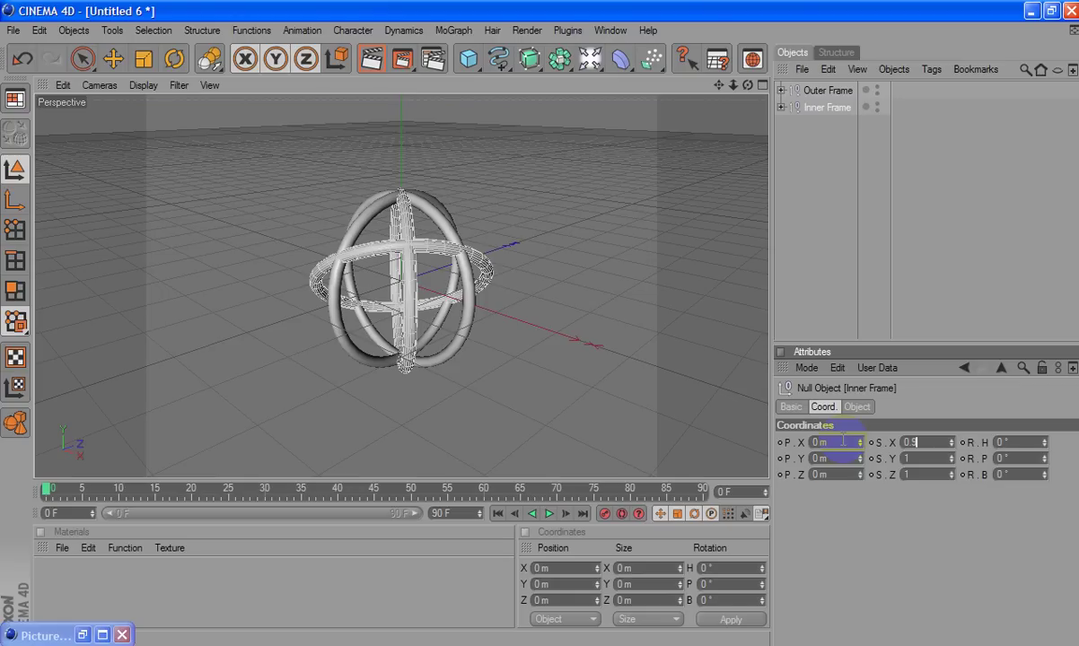
{"action": "key", "text": "Tab"}
{"action": "type", "text": "0.9"}
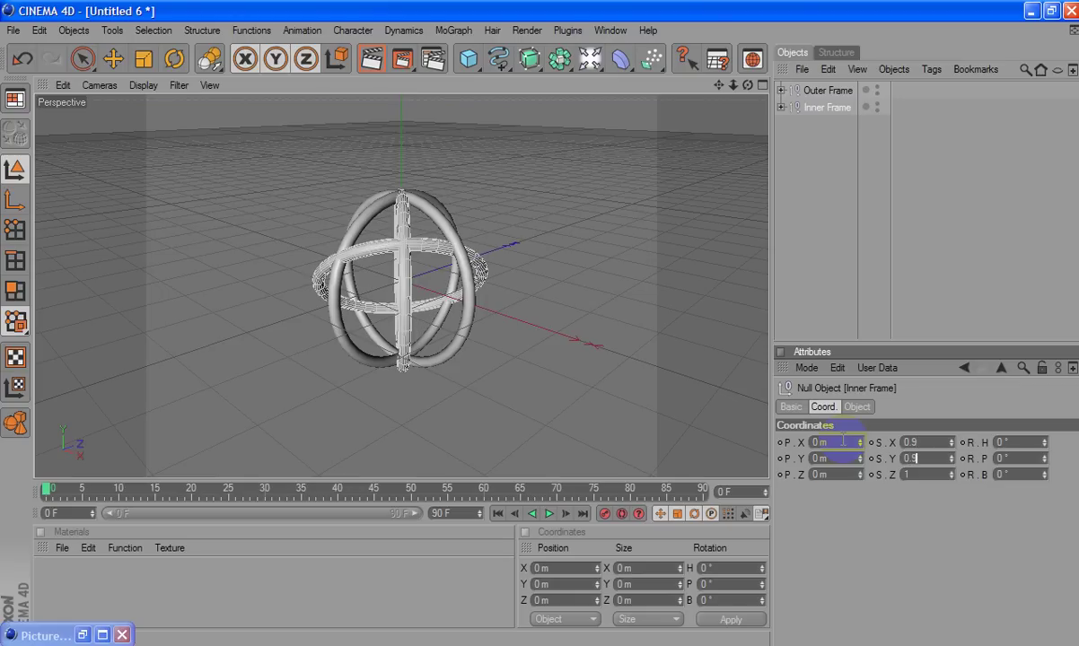
{"action": "key", "text": "Tab"}
{"action": "type", "text": "0.9"}
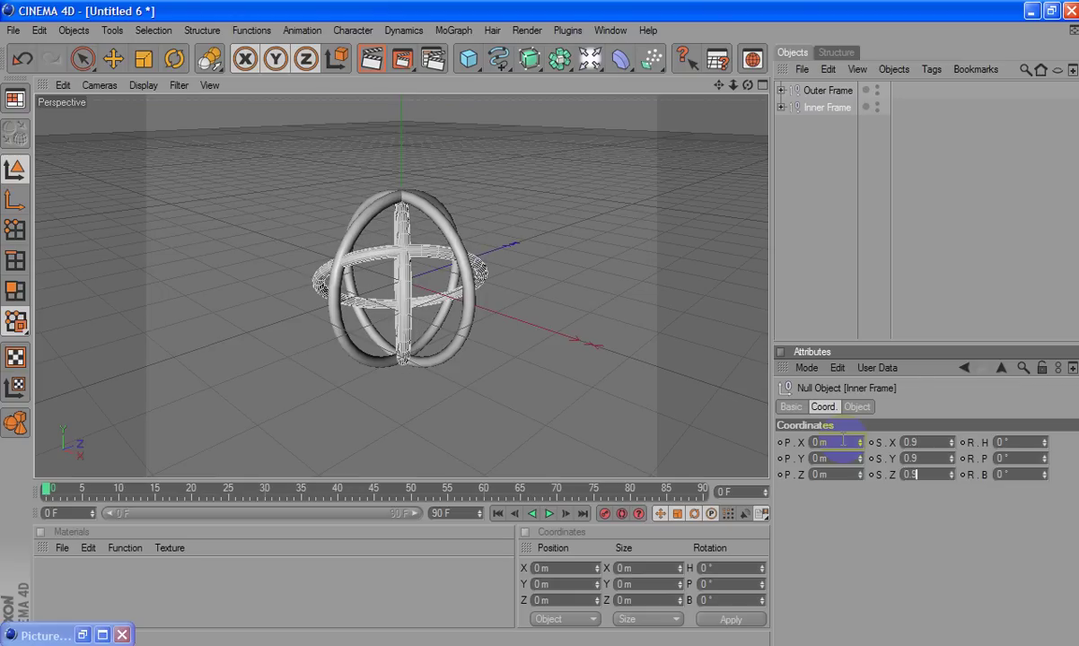
{"action": "key", "text": "Return"}
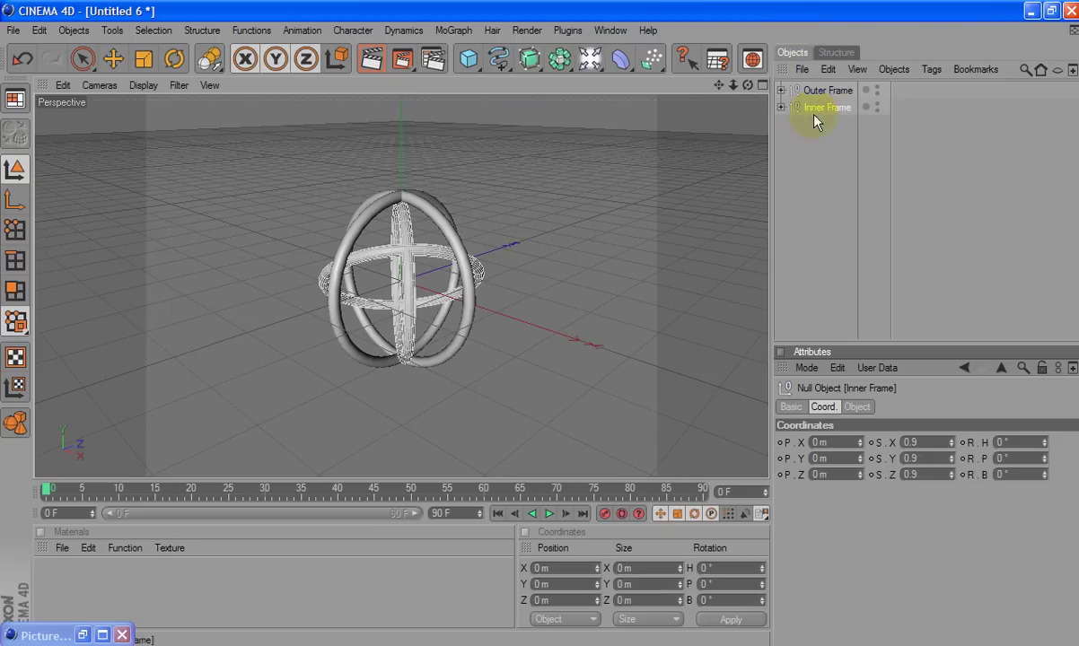
{"action": "left_click", "coordinate": [810, 172]}
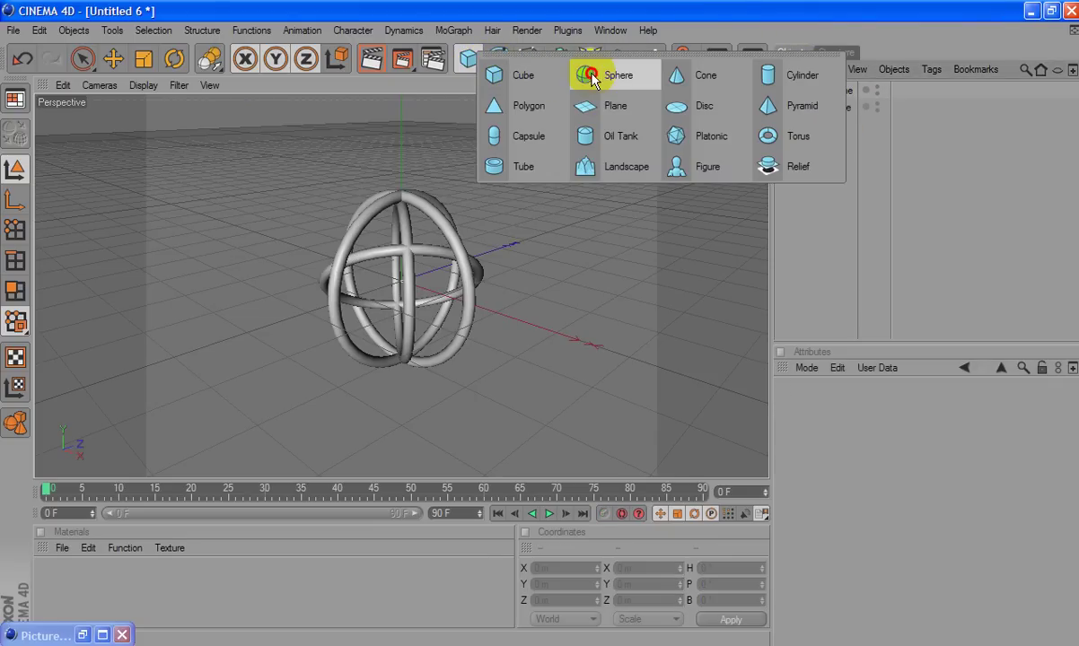
- Add a default 200 m sphere and rename it 'Inner Sphere'
{"action": "left_click_drag", "start_coordinate": [478, 63], "coordinate": [600, 147]}
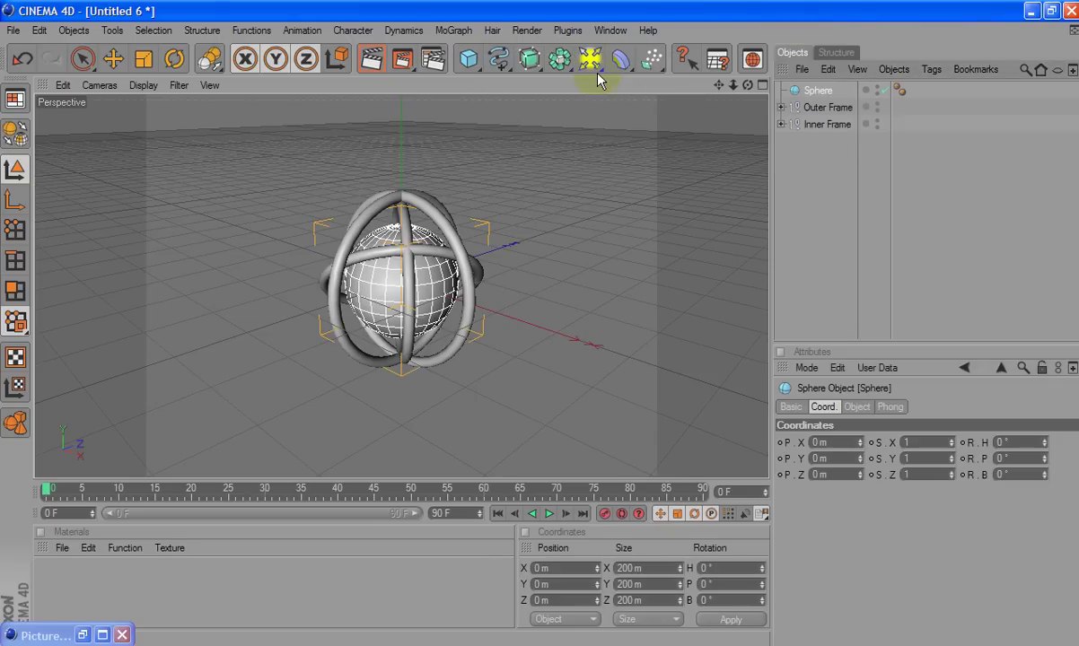
{"action": "double_click", "coordinate": [823, 90]}
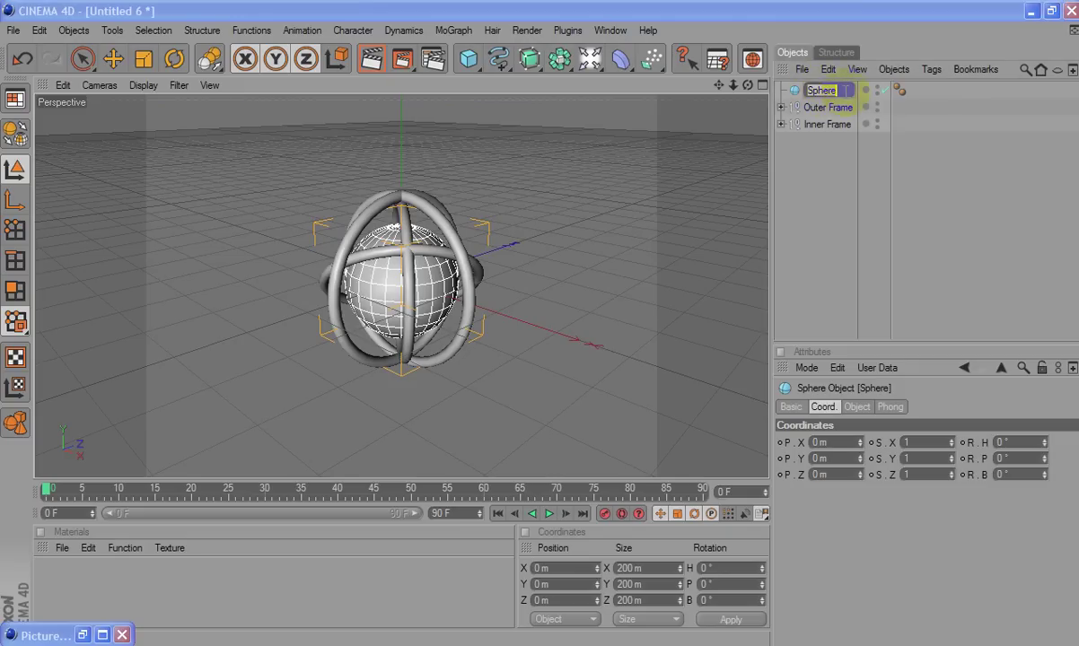
{"action": "type", "text": "Inner"}
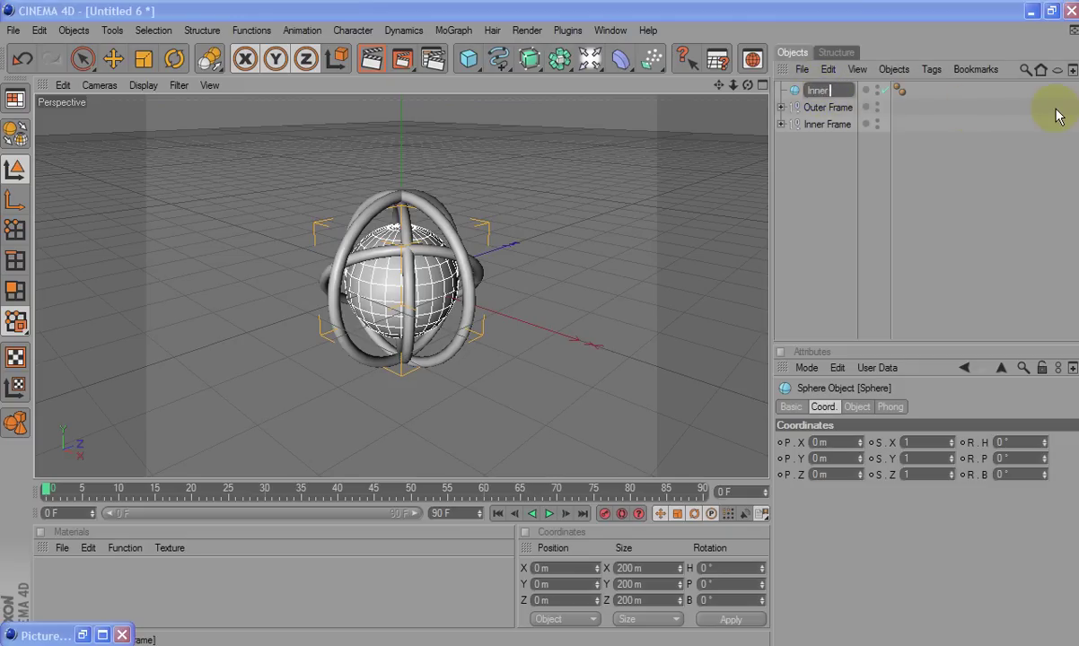
{"action": "type", "text": " Sphere"}
{"action": "key", "text": "Return"}
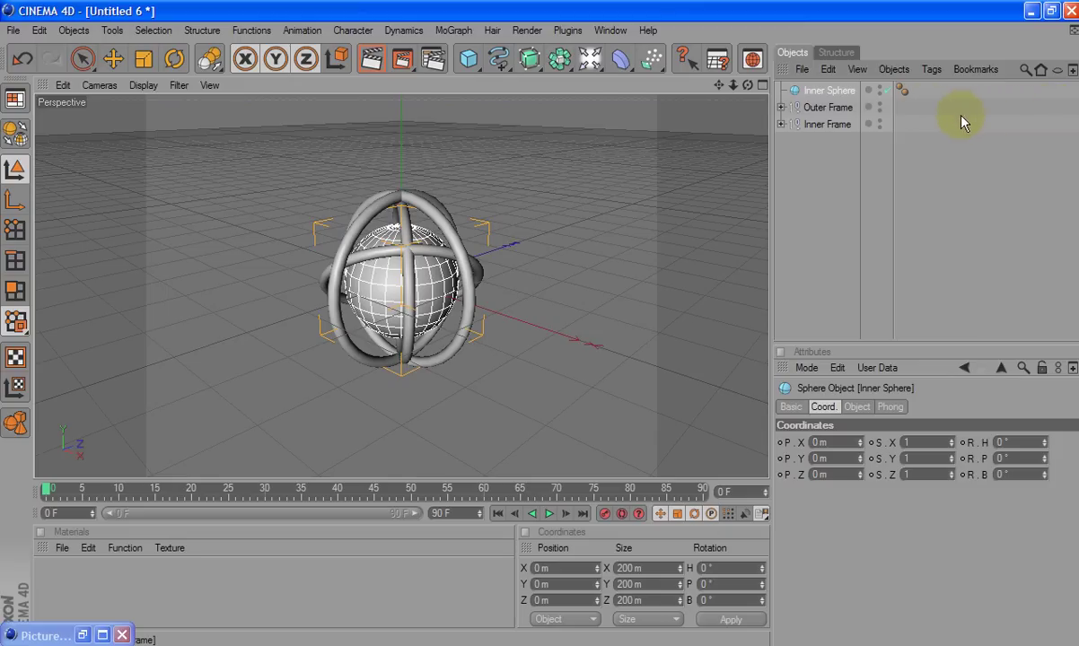
- Copy-paste Inner Sphere, rename the copy 'Outer Sphere' and scale it to about 328 m
{"action": "left_click", "coordinate": [827, 70]}
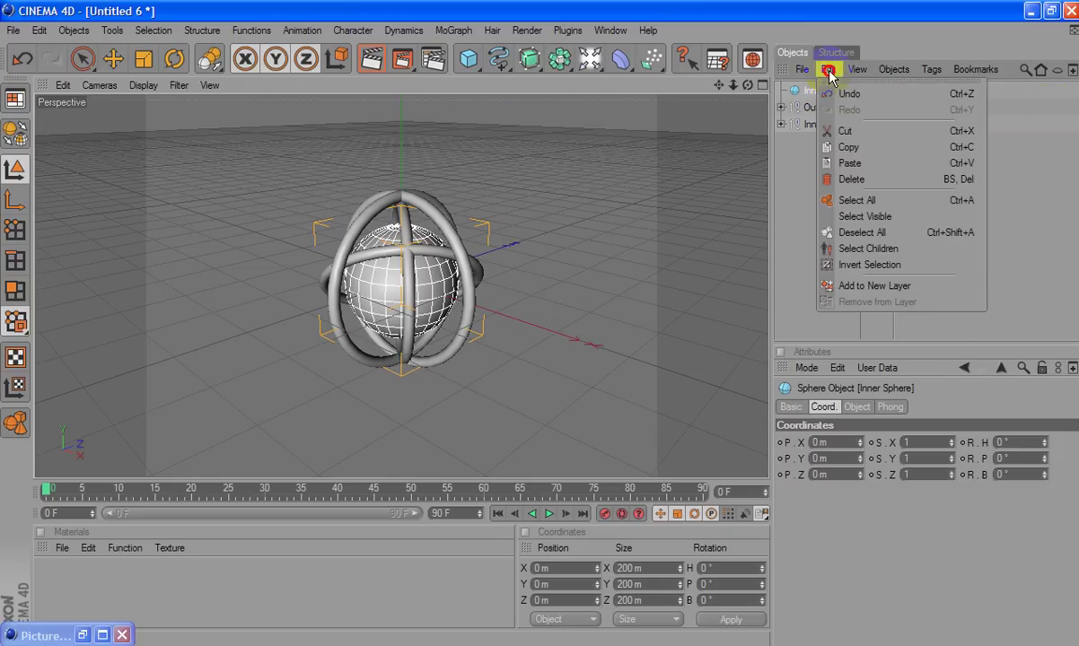
{"action": "left_click", "coordinate": [851, 129]}
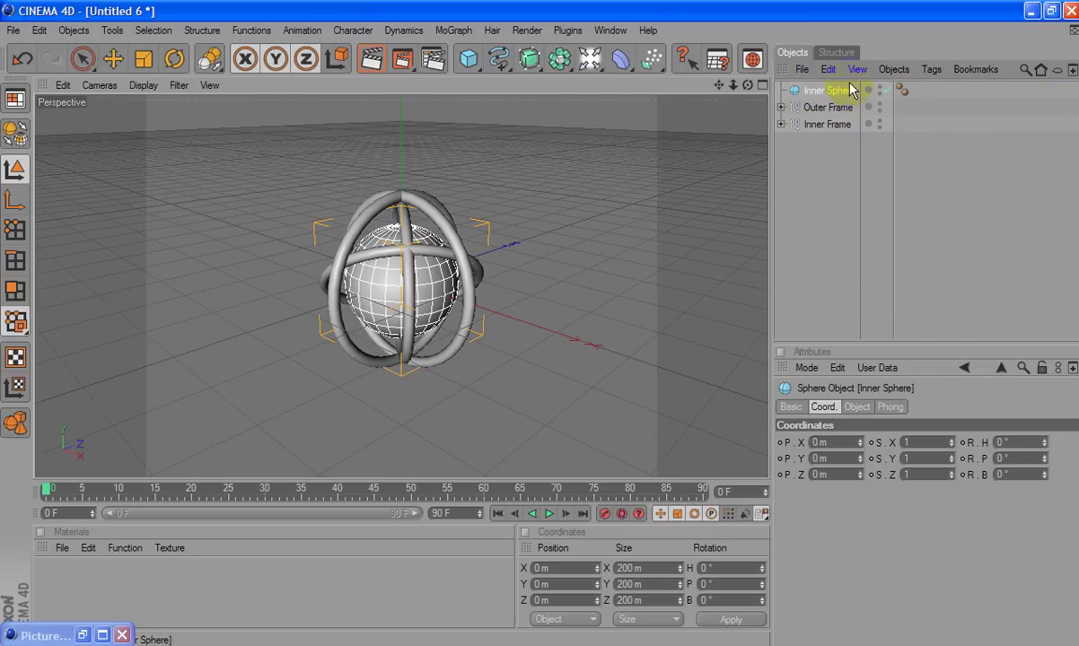
{"action": "left_click", "coordinate": [828, 69]}
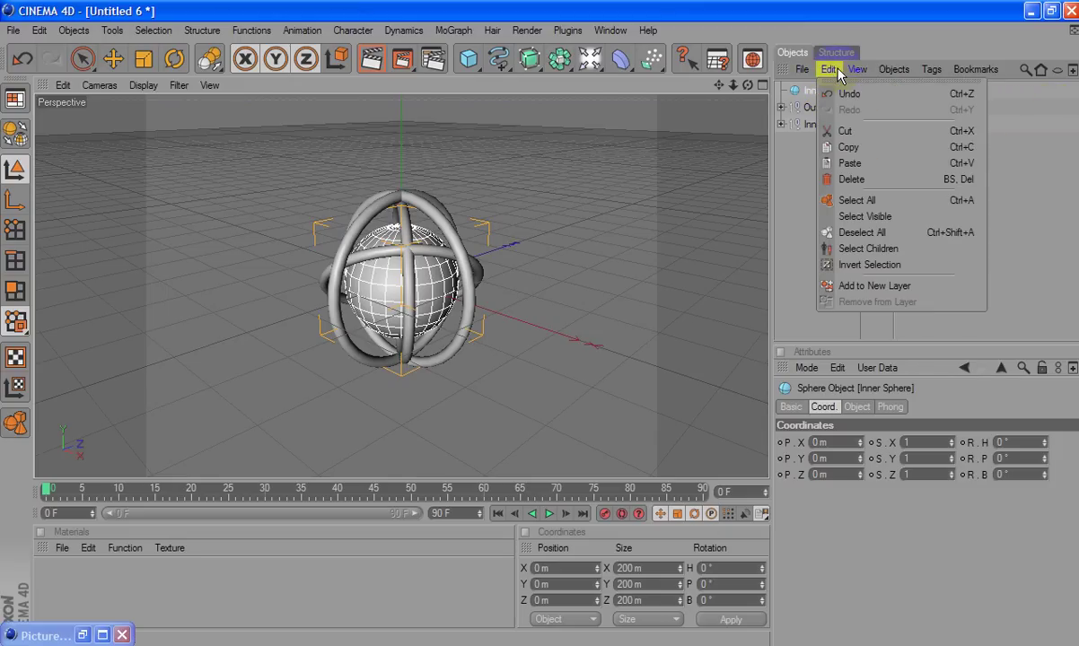
{"action": "left_click", "coordinate": [859, 166]}
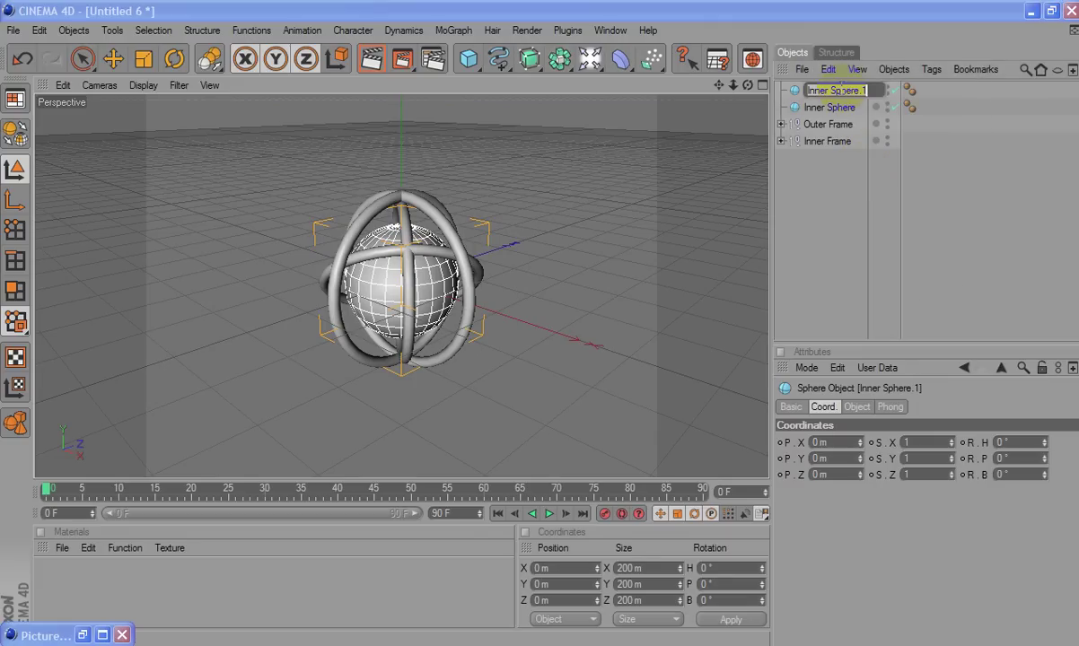
{"action": "double_click", "coordinate": [830, 90]}
{"action": "type", "text": "Out"}
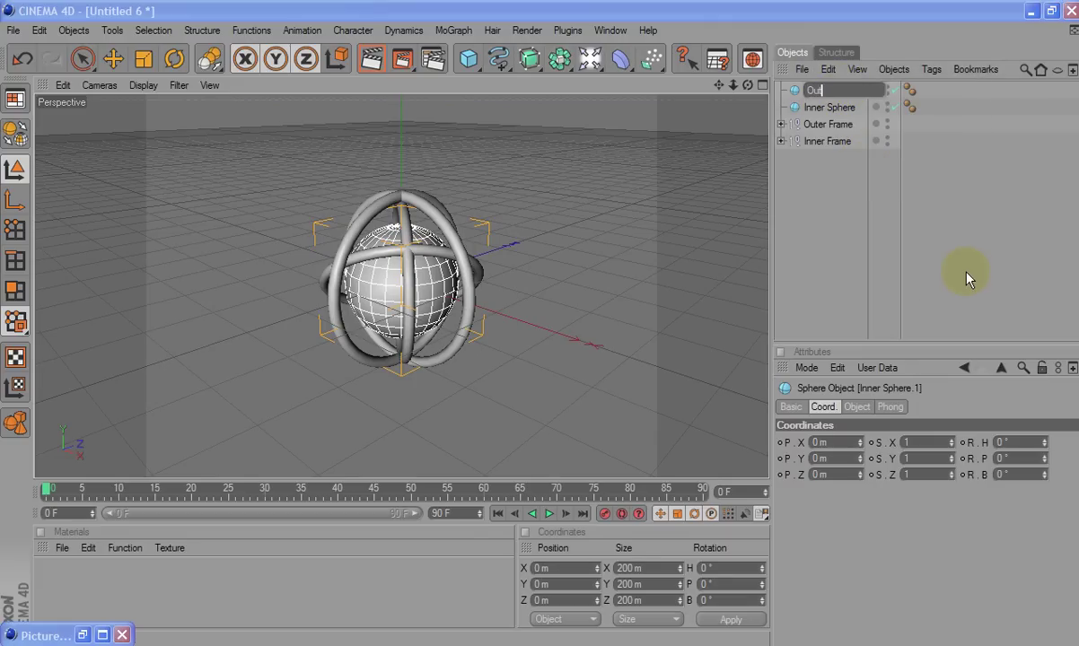
{"action": "type", "text": "er Sp"}
{"action": "type", "text": "here"}
{"action": "key", "text": "Return"}
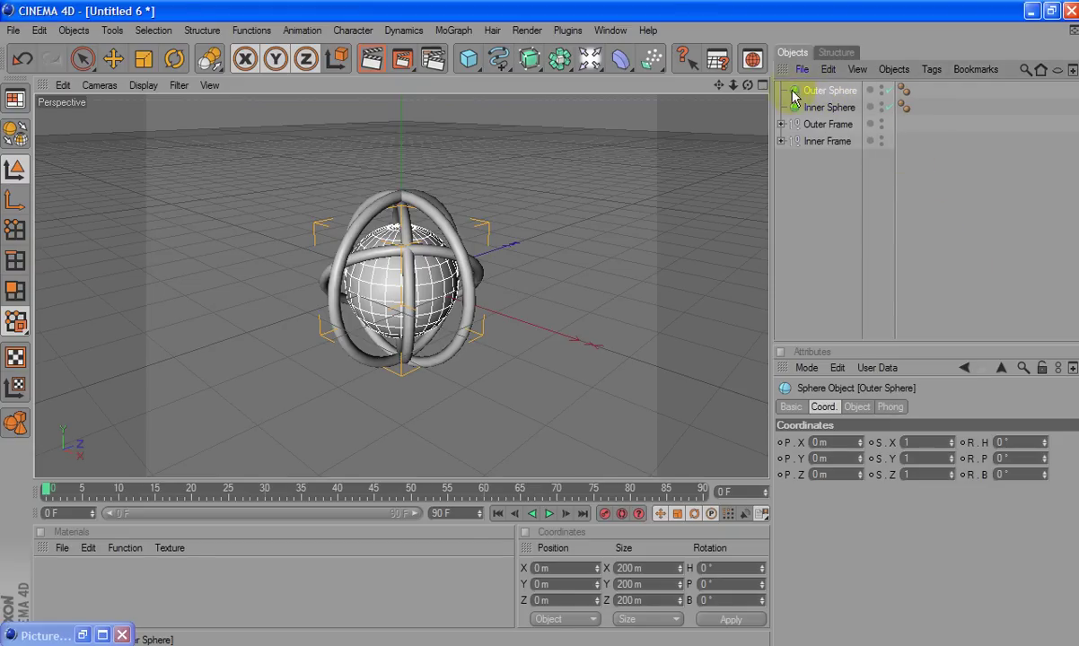
{"action": "left_click", "coordinate": [151, 61]}
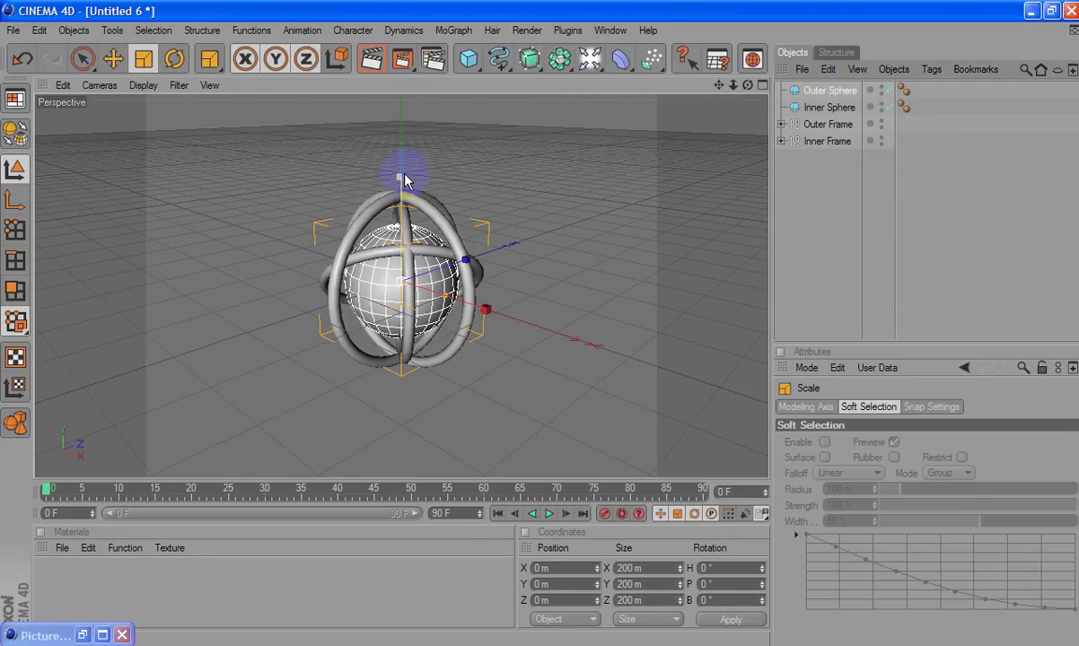
{"action": "left_click_drag", "start_coordinate": [539, 324], "coordinate": [542, 325]}
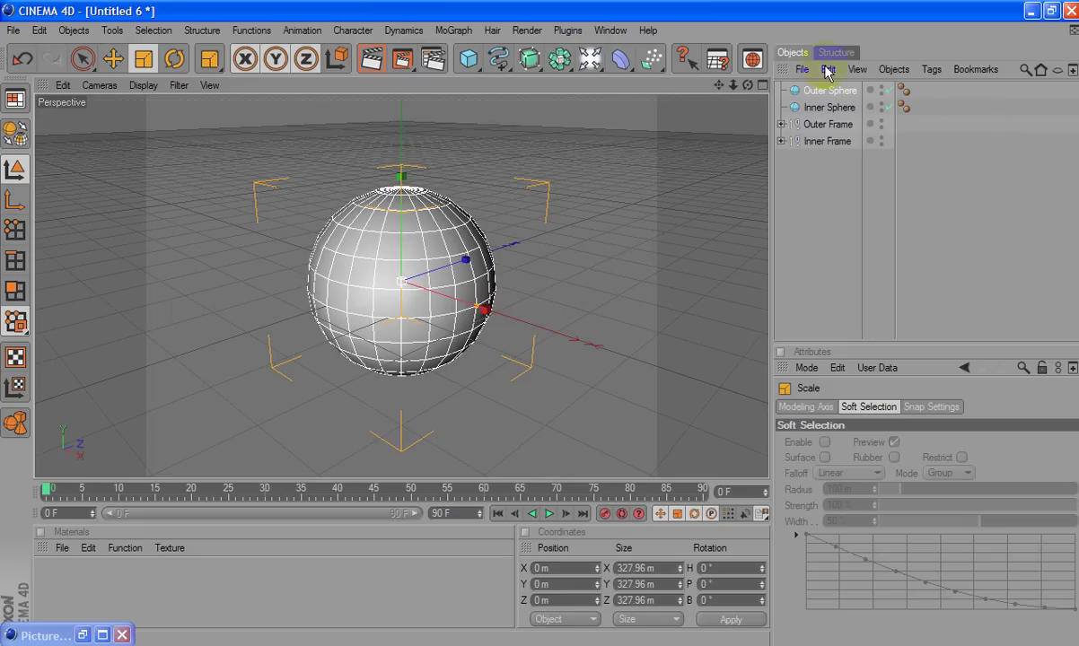
- Group Outer Frame and Inner Frame with Alt+G into a null named 'Gyro', then add a cylinder
{"action": "left_click", "coordinate": [845, 177]}
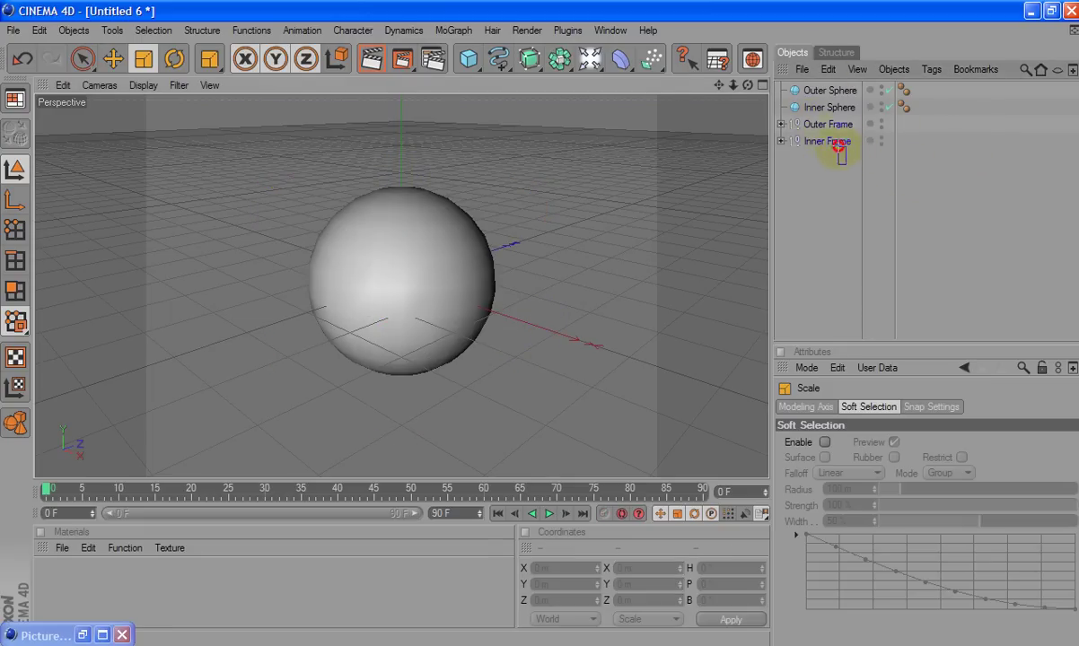
{"action": "left_click_drag", "start_coordinate": [846, 166], "coordinate": [812, 129]}
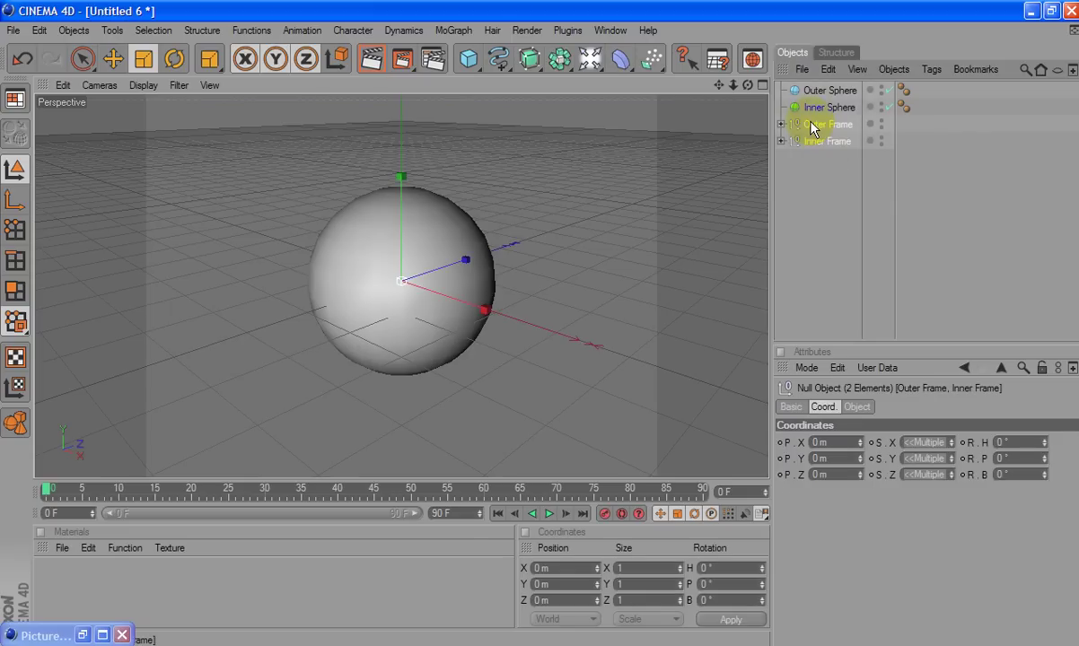
{"action": "key", "text": "alt+g"}
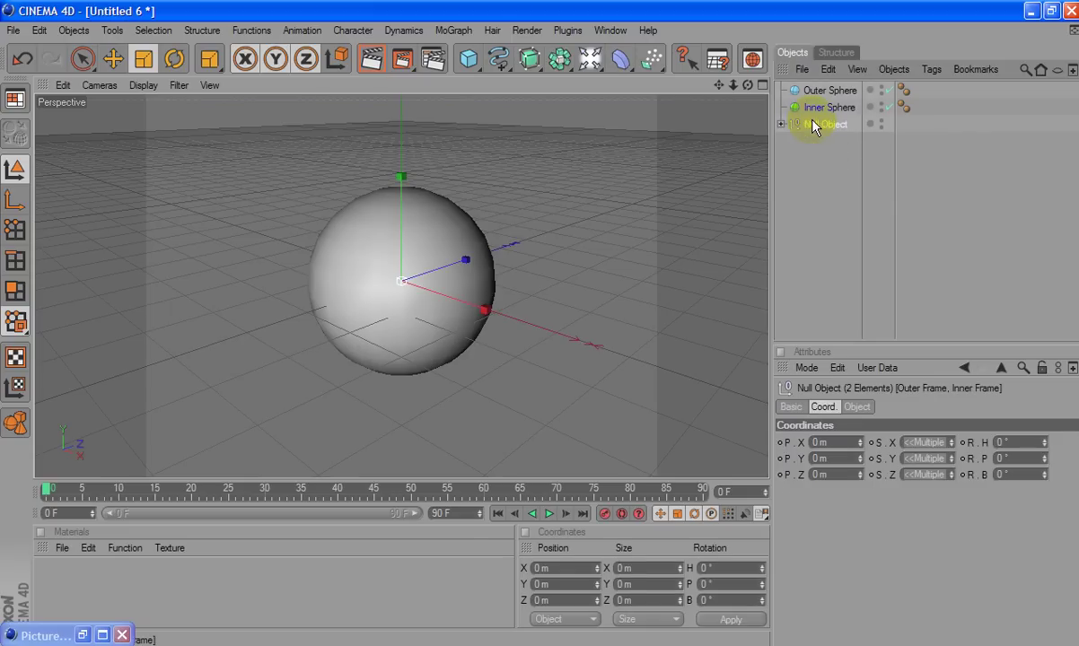
{"action": "double_click", "coordinate": [813, 126]}
{"action": "type", "text": "G"}
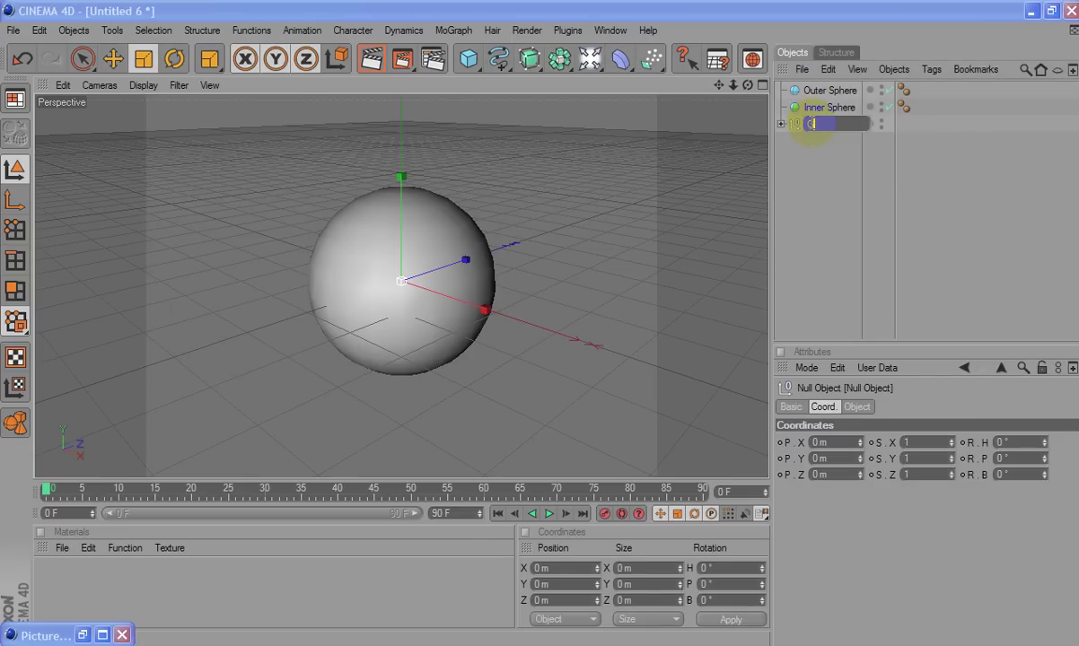
{"action": "type", "text": "yro"}
{"action": "key", "text": "Return"}
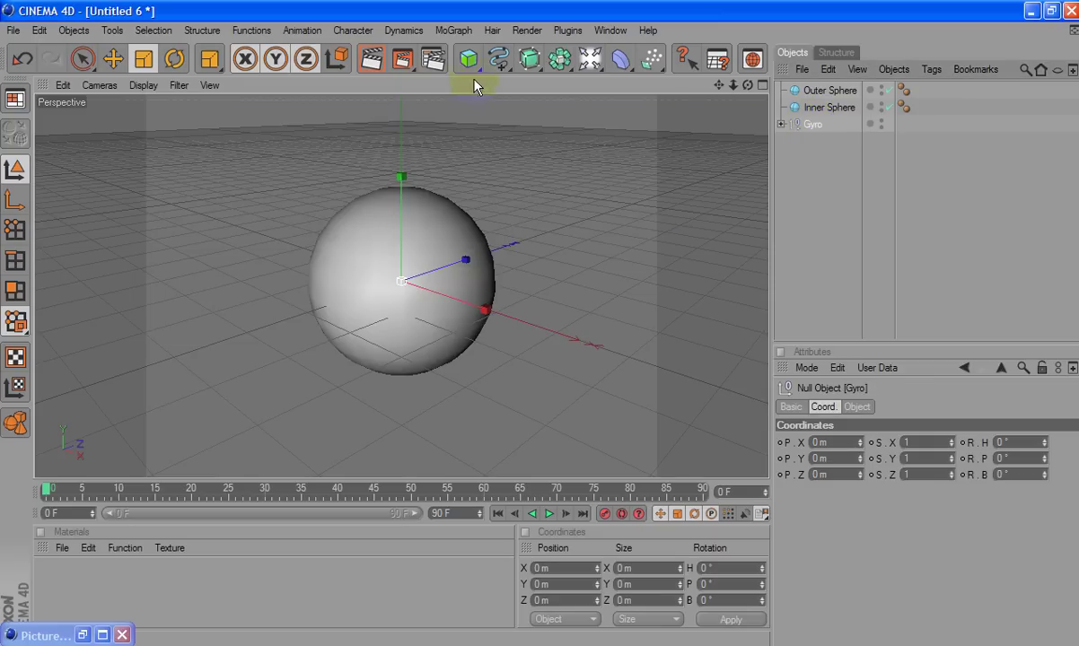
{"action": "left_click_drag", "start_coordinate": [476, 70], "coordinate": [774, 77]}
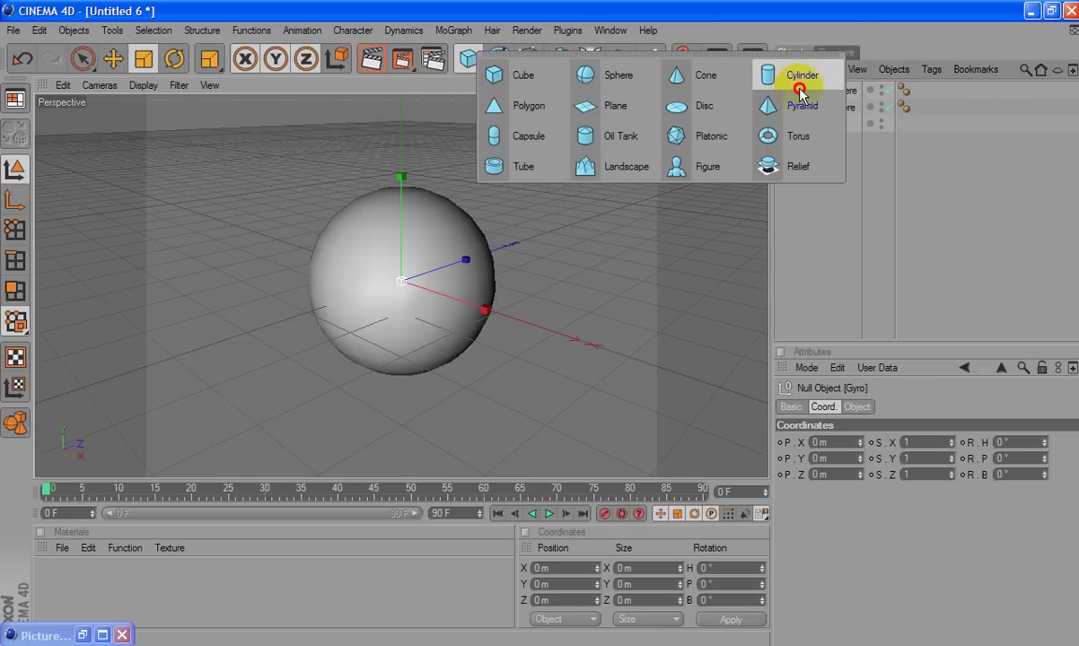
- Move the cylinder beside the sphere and set its height to 25 m and radius to 25 m
{"action": "left_click", "coordinate": [113, 59]}
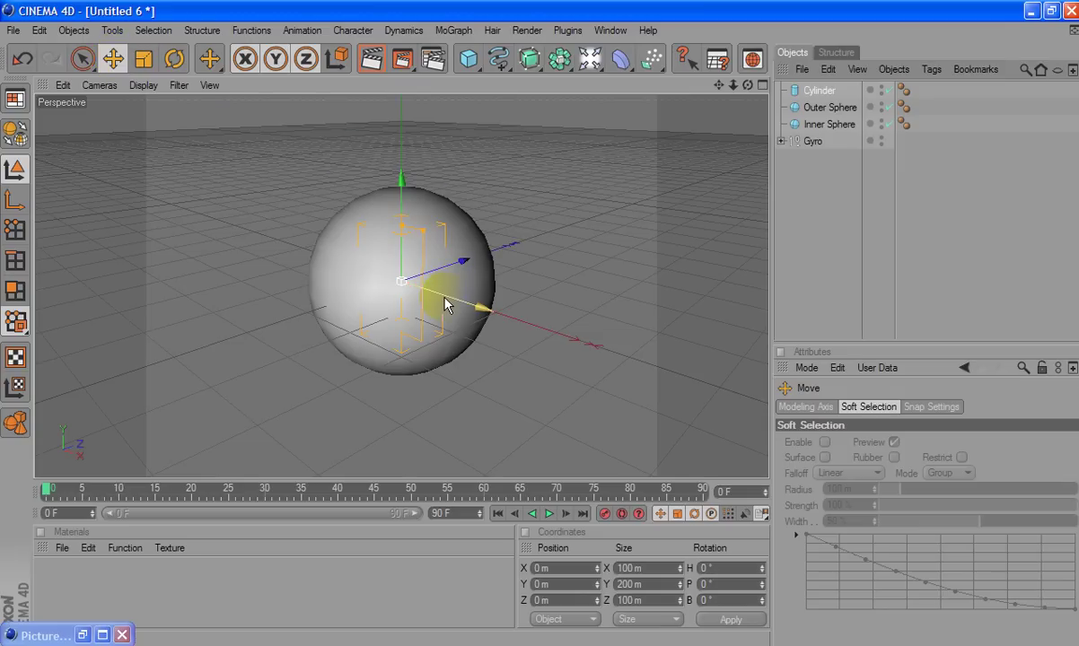
{"action": "left_click_drag", "start_coordinate": [542, 324], "coordinate": [540, 337]}
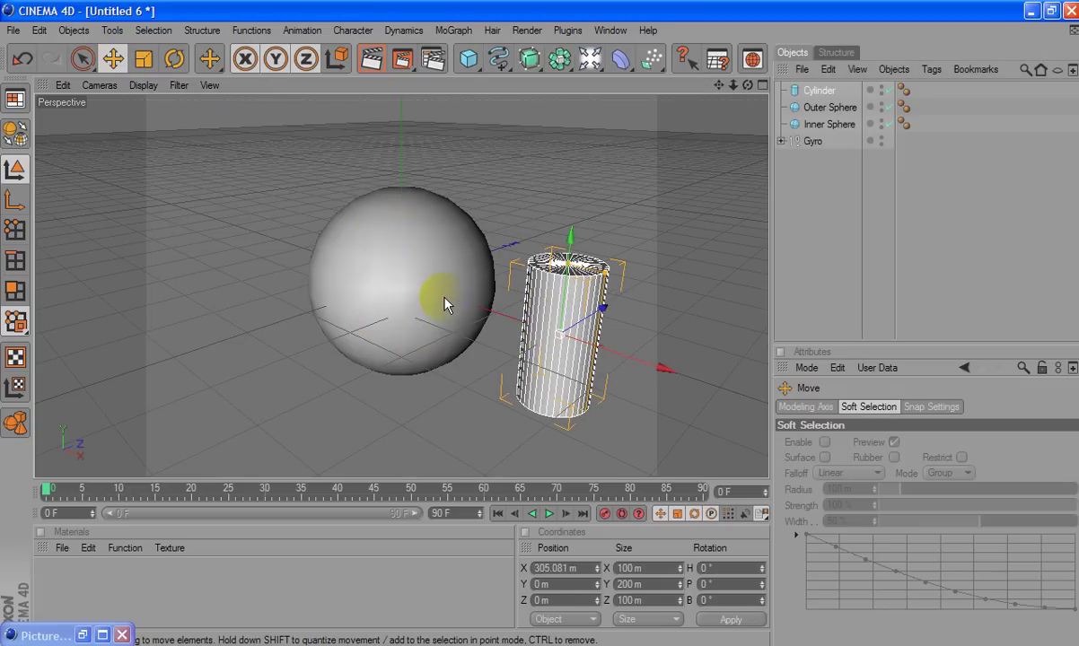
{"action": "left_click", "coordinate": [826, 83]}
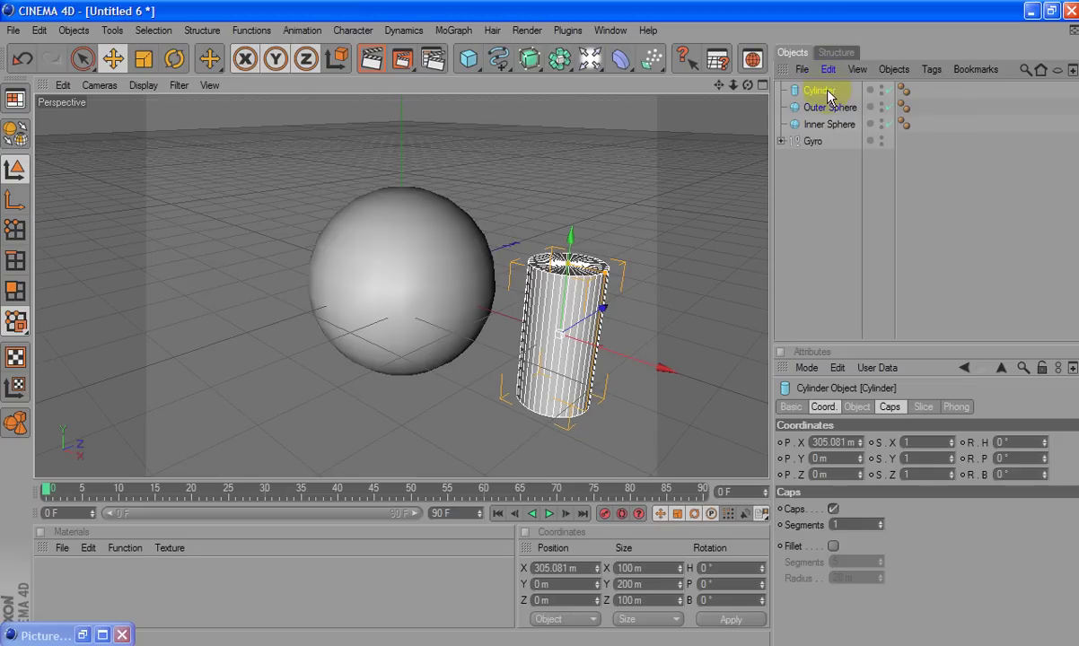
{"action": "left_click", "coordinate": [855, 406]}
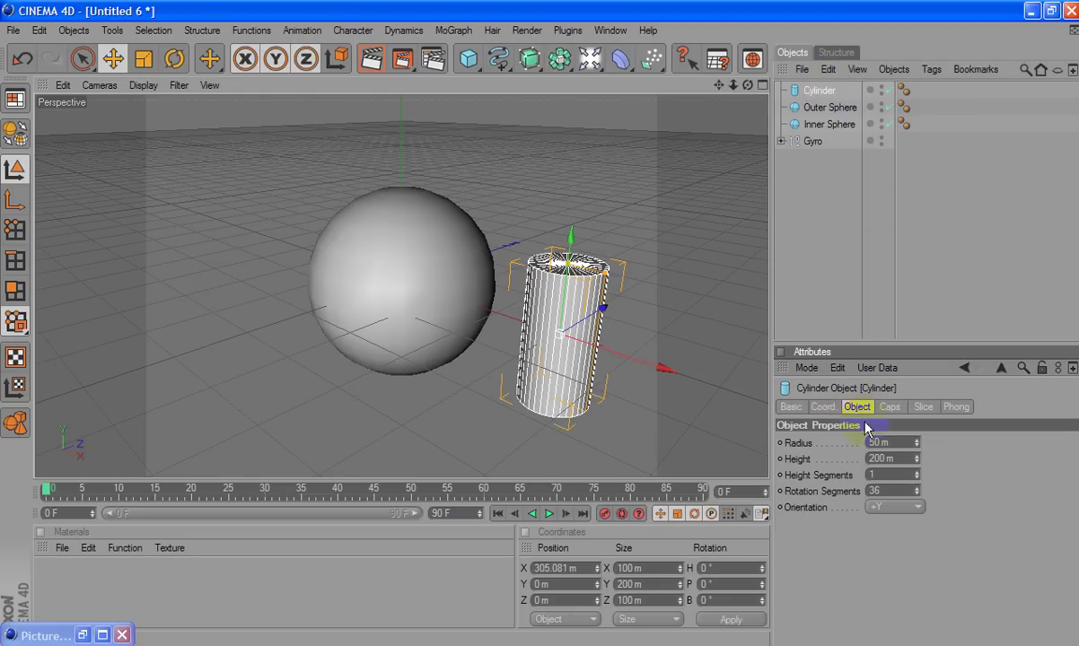
{"action": "left_click", "coordinate": [898, 453]}
{"action": "key", "text": "BackSpace"}
{"action": "key", "text": "BackSpace"}
{"action": "key", "text": "BackSpace"}
{"action": "key", "text": "BackSpace"}
{"action": "key", "text": "BackSpace"}
{"action": "type", "text": "25"}
{"action": "key", "text": "Return"}
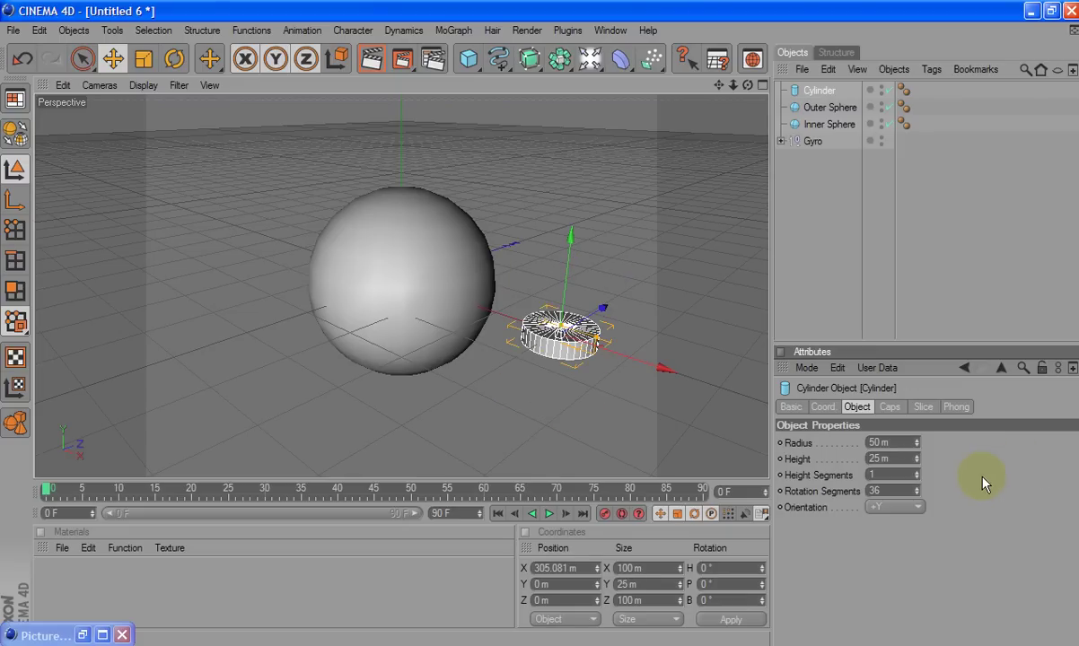
{"action": "double_click", "coordinate": [896, 442]}
{"action": "type", "text": "25"}
{"action": "key", "text": "Return"}
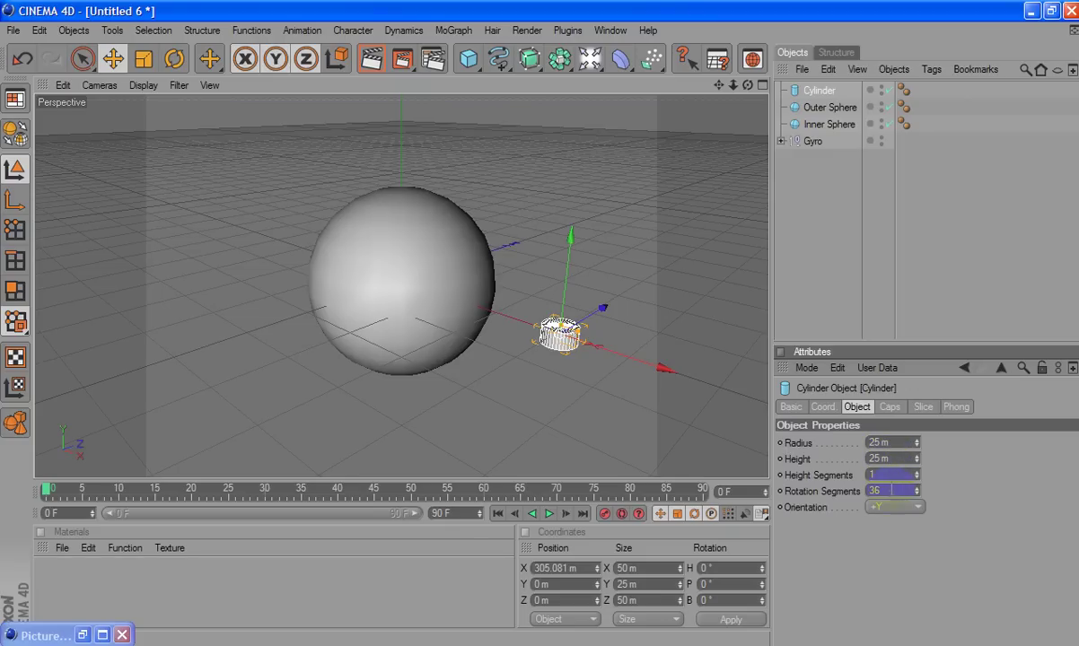
- Enable filleted caps on the cylinder with a 7.5 m fillet radius
{"action": "left_click", "coordinate": [889, 406]}
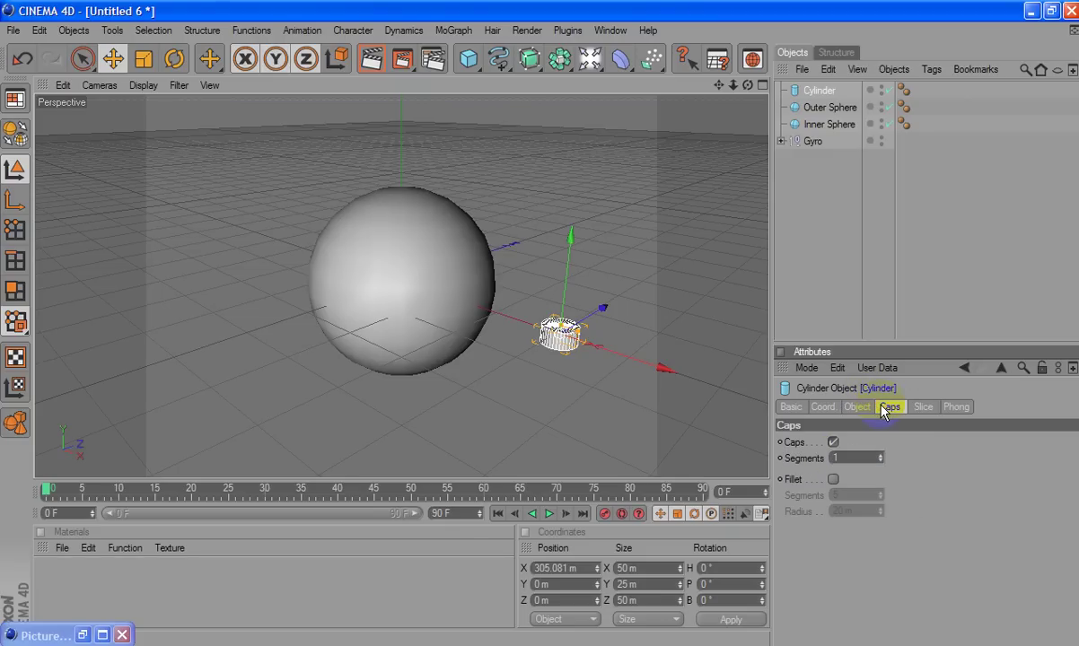
{"action": "left_click", "coordinate": [833, 479]}
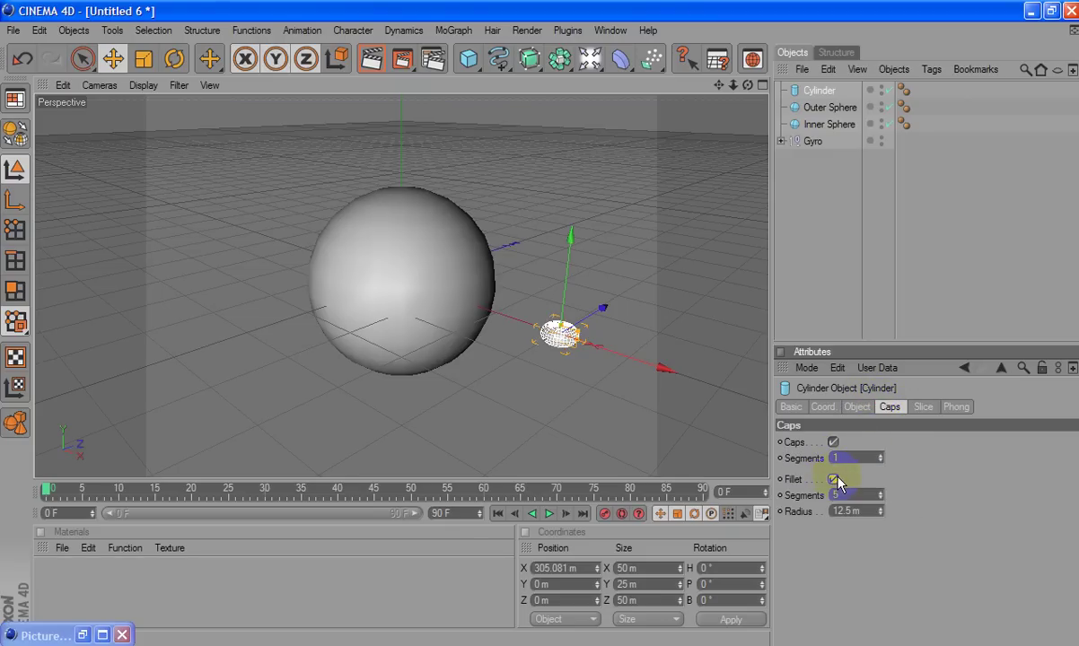
{"action": "left_click", "coordinate": [862, 510]}
{"action": "type", "text": "7.5"}
{"action": "key", "text": "Return"}
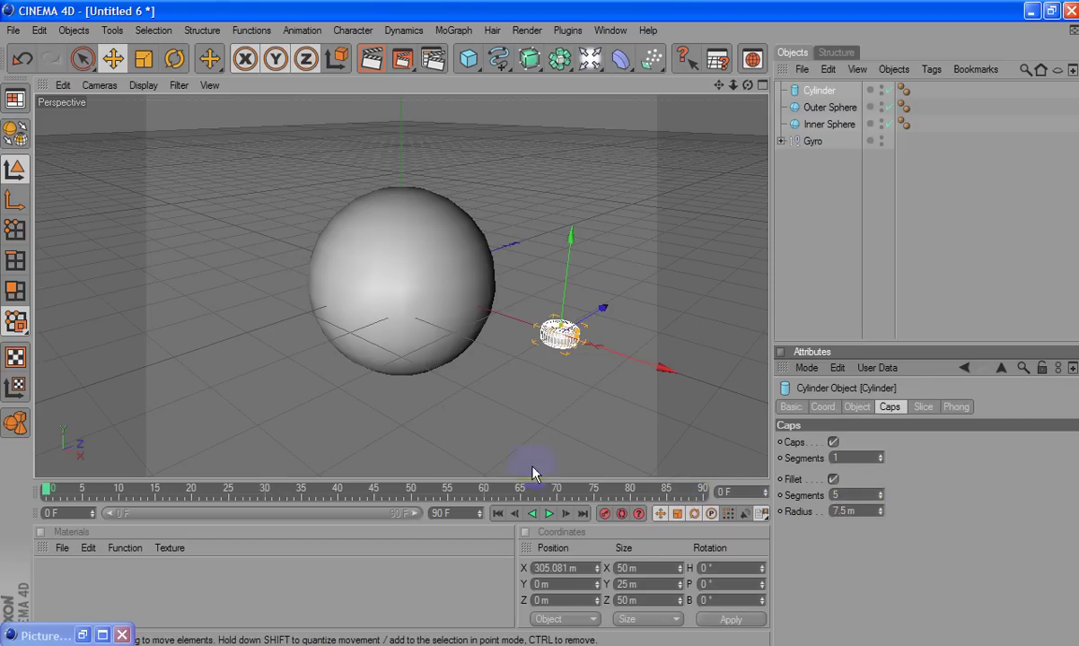
{"action": "scroll", "coordinate": [575, 364], "scroll_direction": "up", "scroll_amount": 3}
{"action": "scroll", "coordinate": [579, 344], "scroll_direction": "up", "scroll_amount": 2}
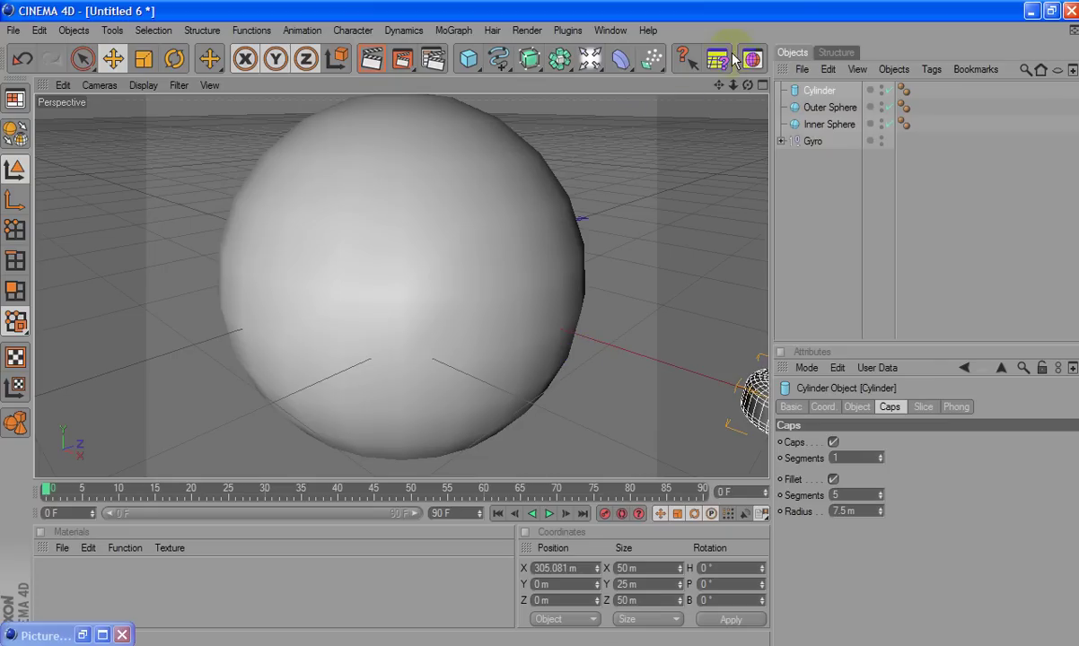
{"action": "left_click_drag", "start_coordinate": [540, 326], "coordinate": [658, 358], "text": "alt"}
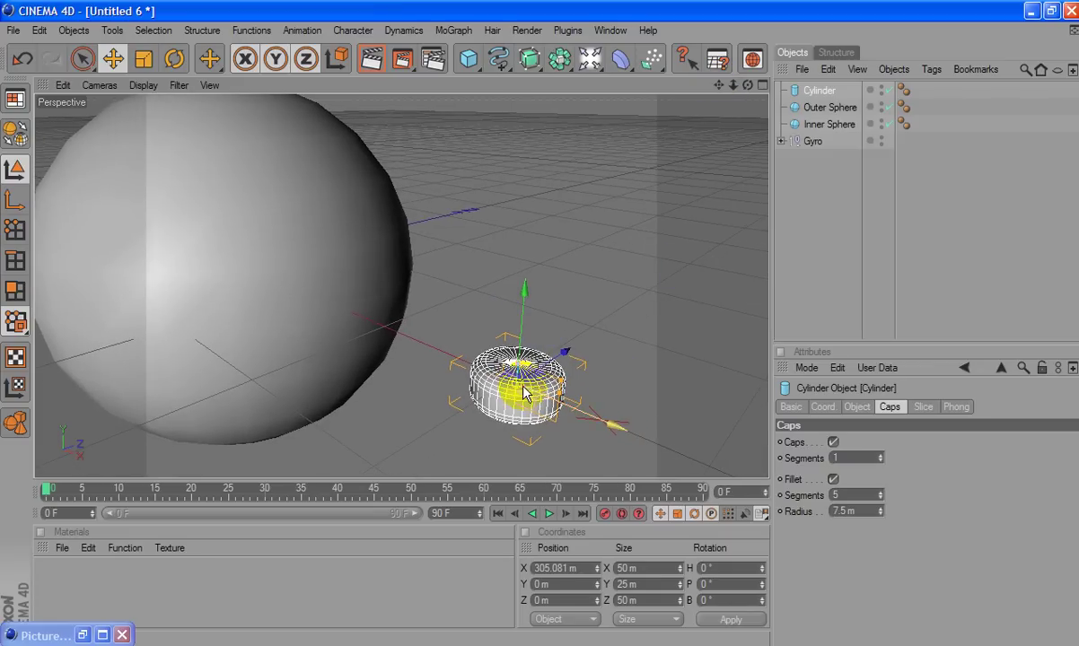
{"action": "left_click", "coordinate": [481, 61]}
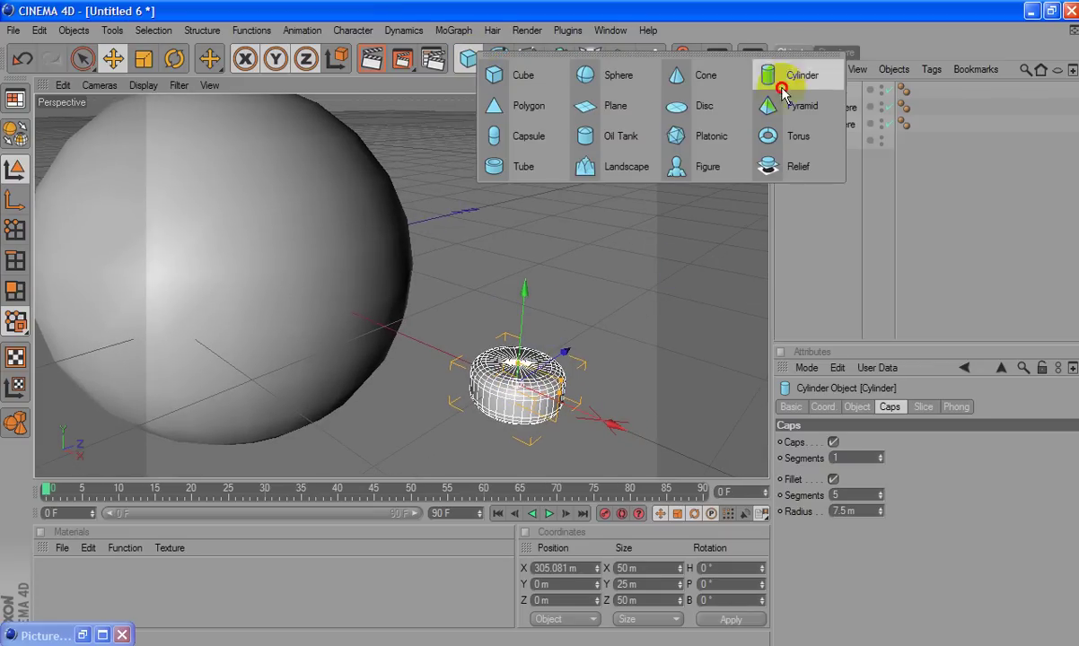
- Add a small torus with 15 m ring radius and 5 m pipe radius
{"action": "left_click", "coordinate": [768, 135]}
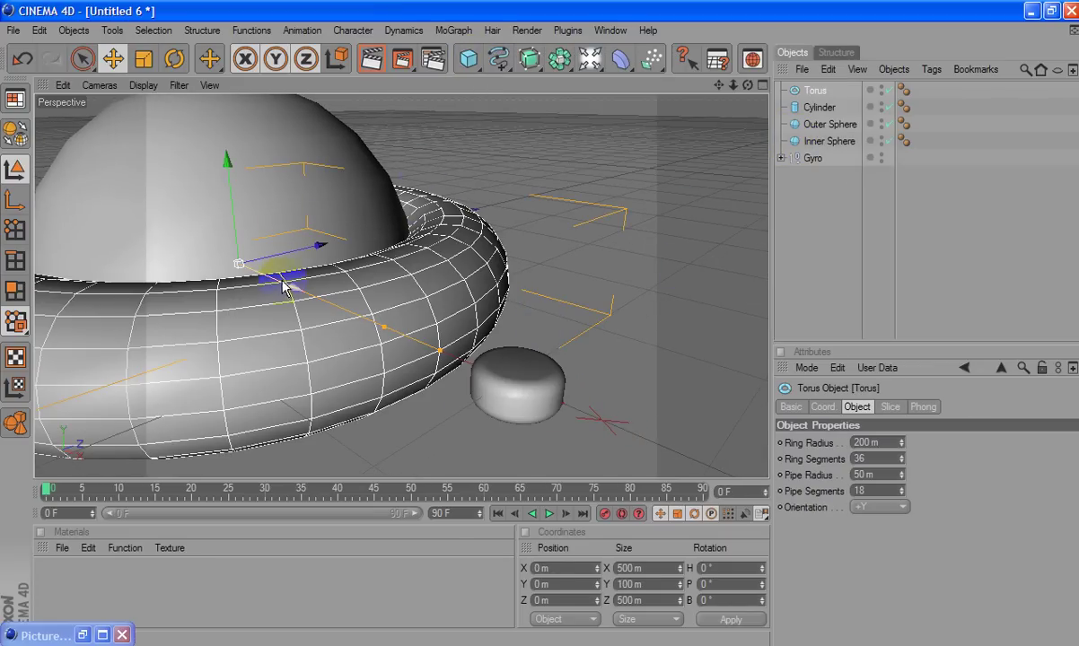
{"action": "left_click_drag", "start_coordinate": [285, 280], "coordinate": [546, 325]}
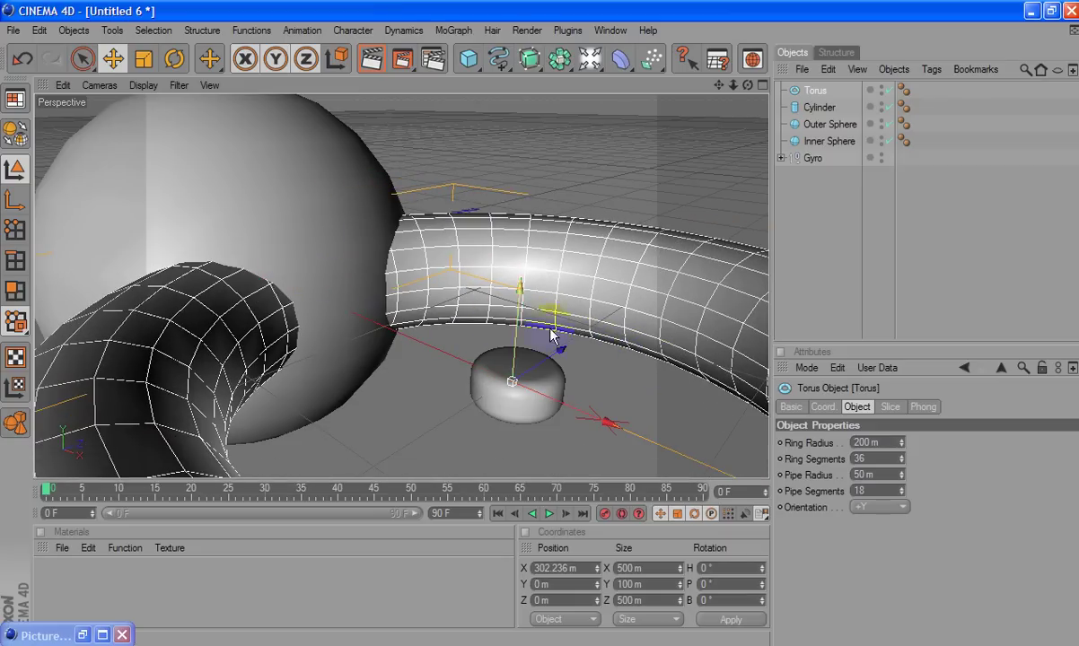
{"action": "double_click", "coordinate": [866, 442]}
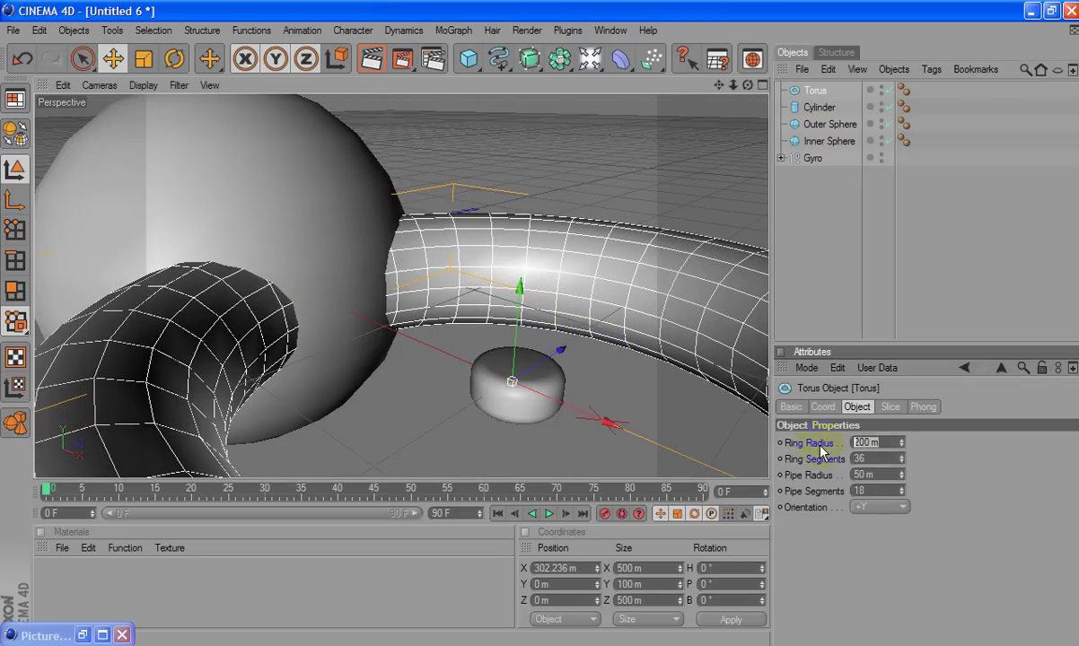
{"action": "type", "text": "15"}
{"action": "key", "text": "Return"}
{"action": "type", "text": "1"}
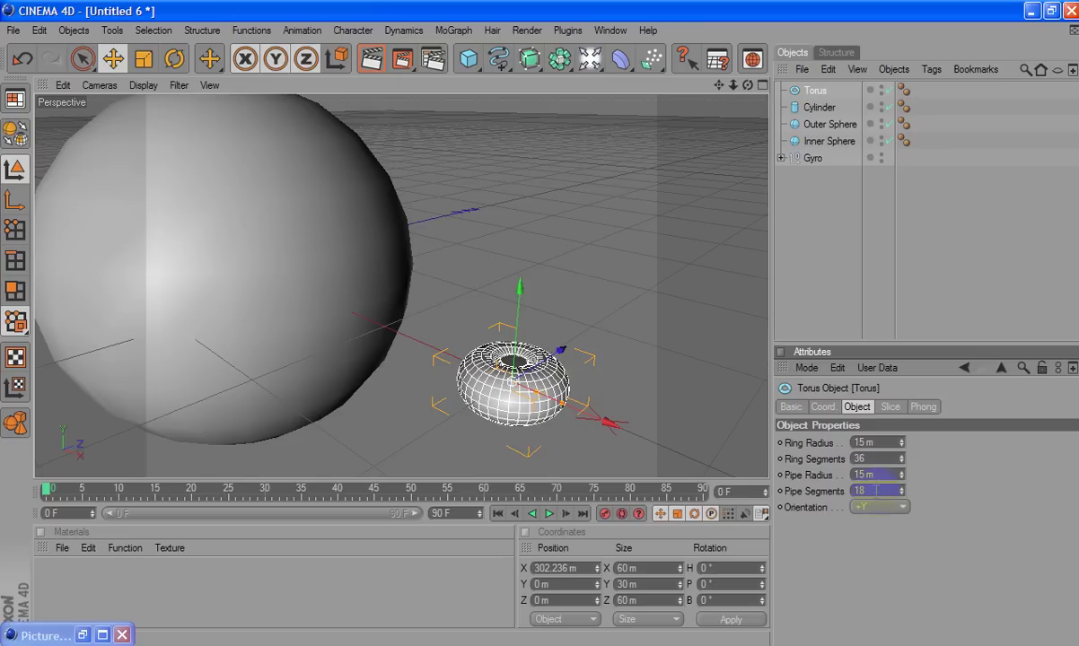
{"action": "type", "text": "5"}
{"action": "key", "text": "Return"}
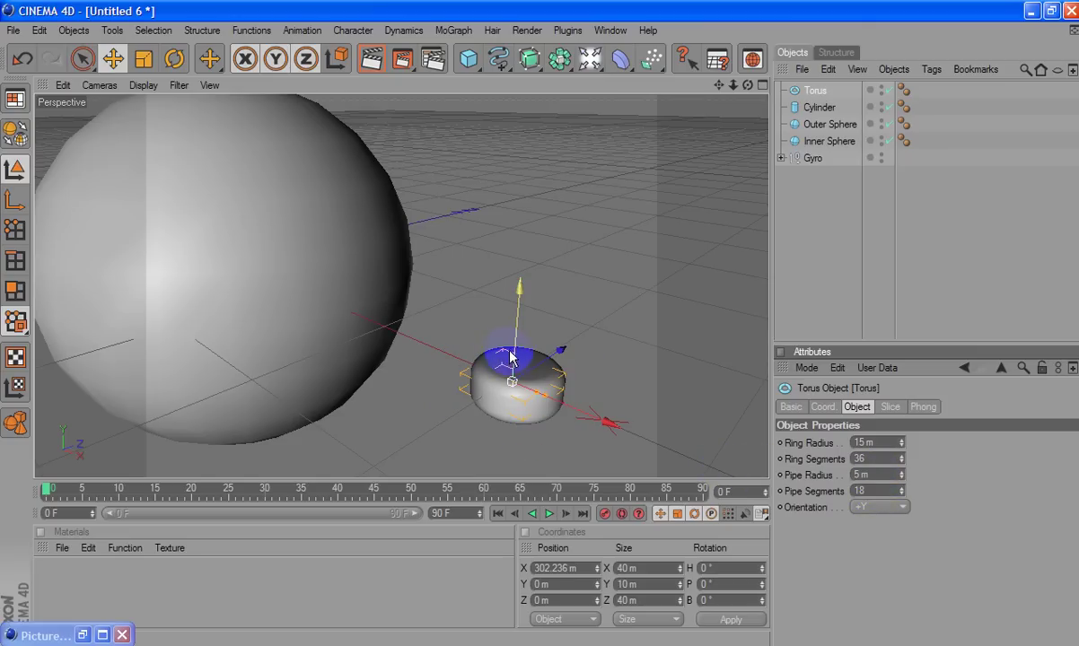
- Stand the torus upright at +X on top of the cylinder, then select both
{"action": "mouse_move", "coordinate": [513, 352]}
{"action": "left_mouse_down"}
{"action": "mouse_move", "coordinate": [542, 323]}
{"action": "mouse_move", "coordinate": [542, 296]}
{"action": "left_mouse_up"}
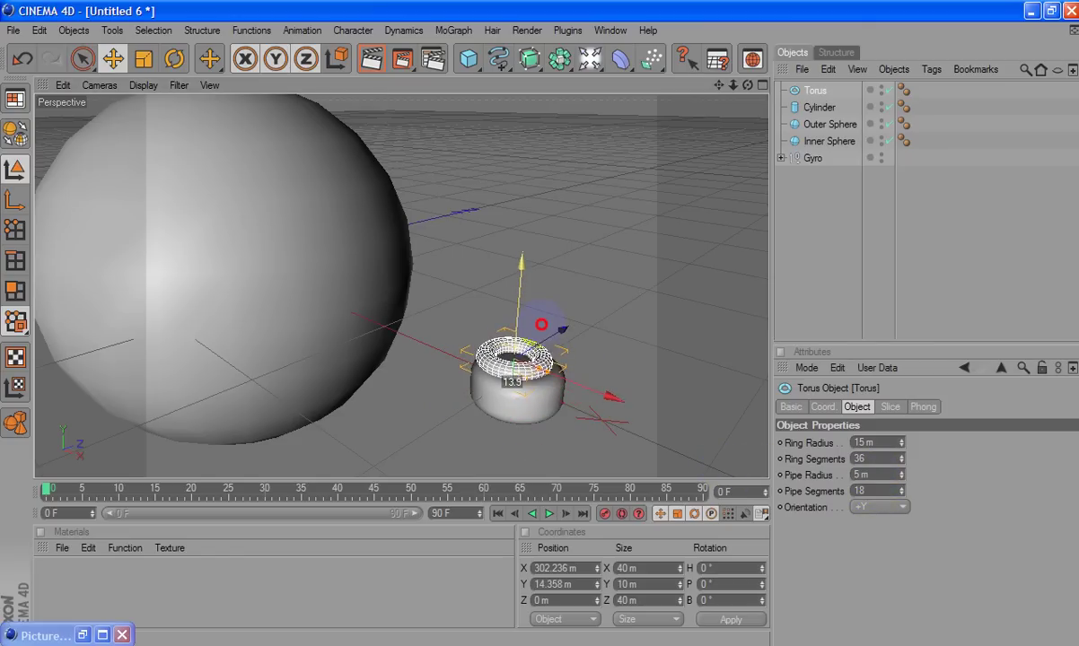
{"action": "left_click", "coordinate": [866, 507]}
{"action": "left_click", "coordinate": [862, 523]}
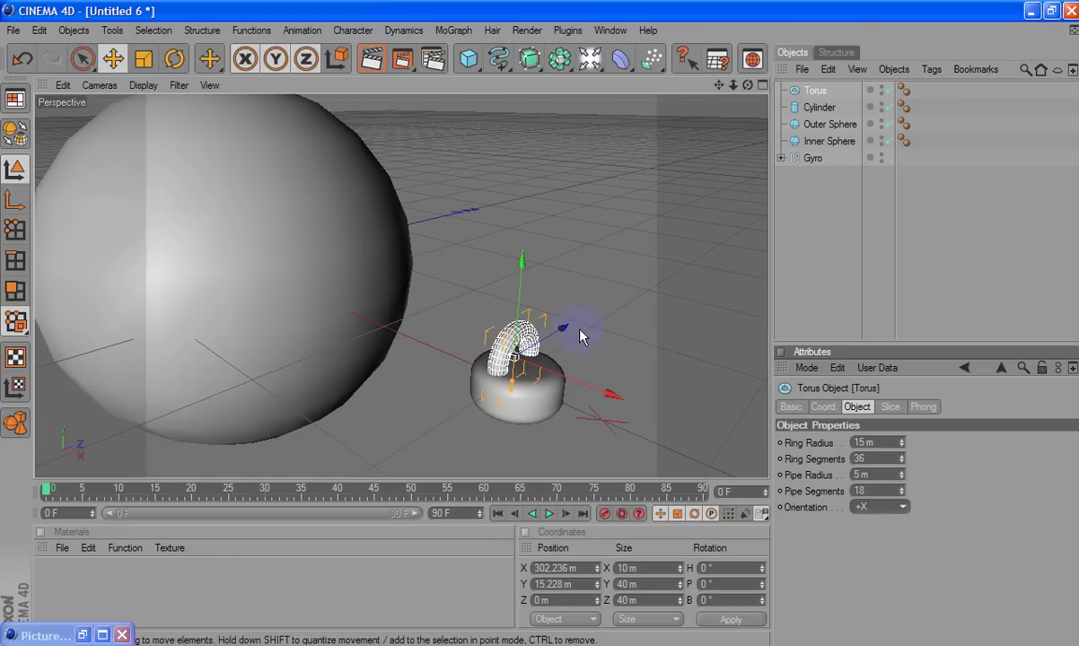
{"action": "mouse_move", "coordinate": [564, 368]}
{"action": "left_mouse_down"}
{"action": "mouse_move", "coordinate": [542, 323]}
{"action": "mouse_move", "coordinate": [529, 333]}
{"action": "mouse_move", "coordinate": [542, 324]}
{"action": "mouse_move", "coordinate": [563, 335]}
{"action": "left_mouse_up"}
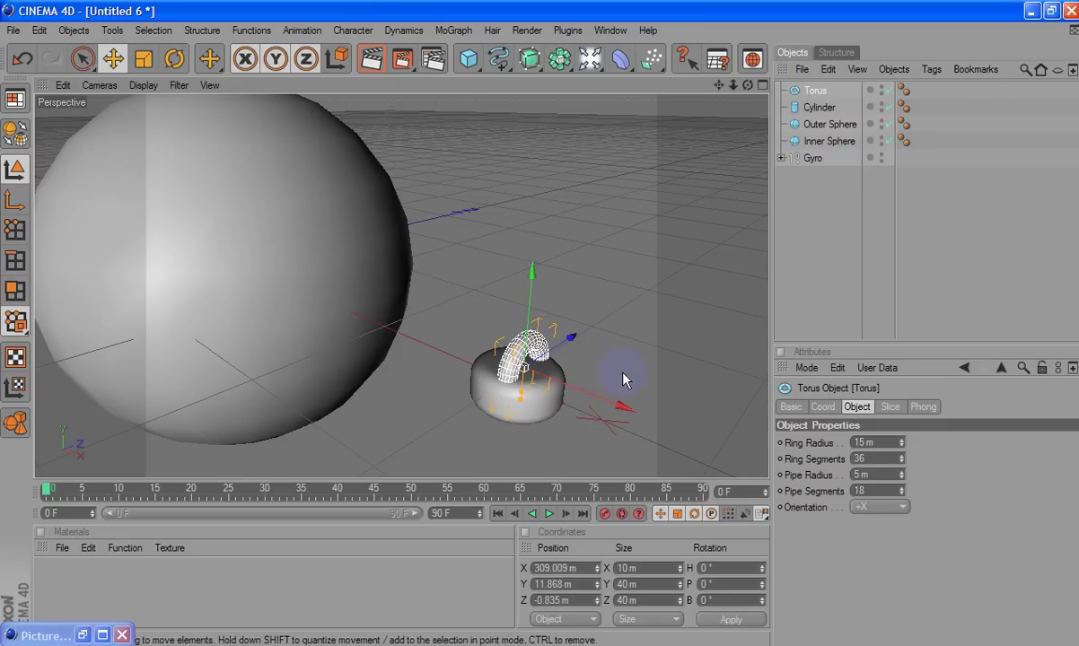
{"action": "left_click", "coordinate": [820, 107]}
{"action": "left_click", "coordinate": [822, 97], "text": "ctrl"}
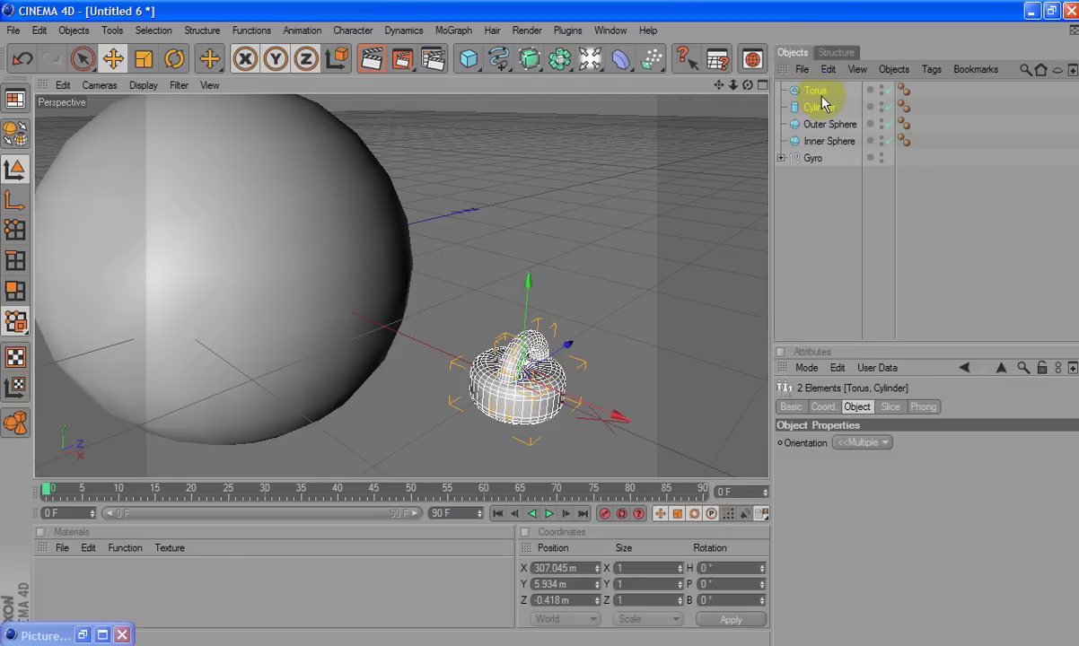
- Group the torus and cylinder under a null renamed Handle and nest it inside Gyro
{"action": "key", "text": "alt+g"}
{"action": "double_click", "coordinate": [822, 92]}
{"action": "type", "text": "Hand"}
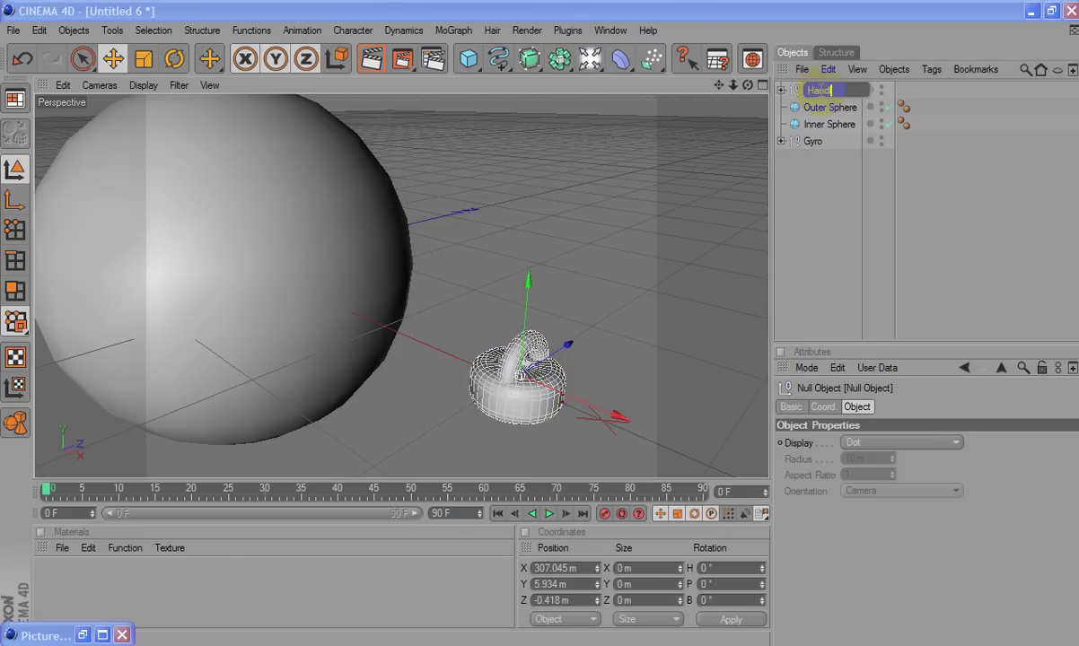
{"action": "type", "text": "e"}
{"action": "key", "text": "Return"}
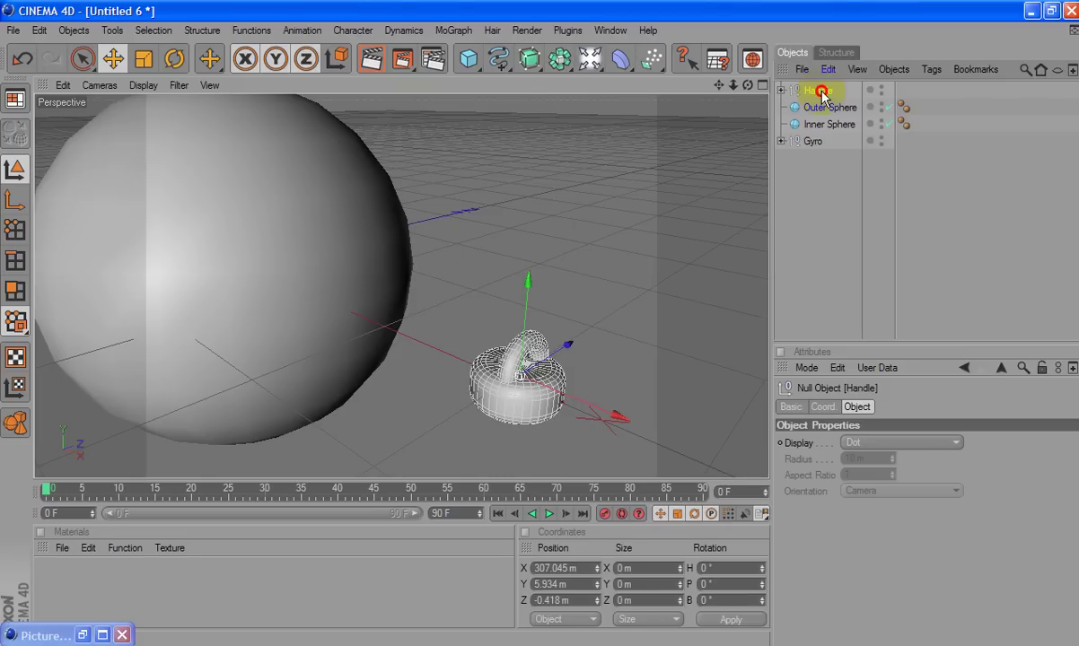
{"action": "left_click_drag", "start_coordinate": [822, 91], "coordinate": [818, 142]}
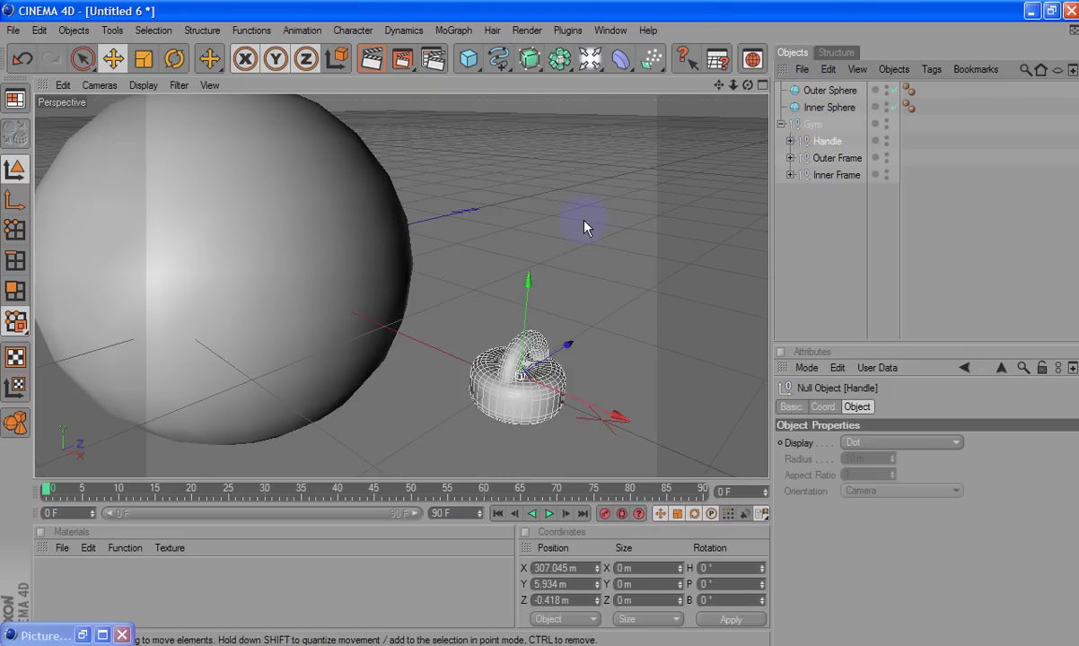
- Raise the Handle onto the top of the Outer Sphere at Y 166.363 m, checking from several angles
{"action": "scroll", "coordinate": [585, 224], "scroll_direction": "down", "scroll_amount": 3}
{"action": "scroll", "coordinate": [571, 246], "scroll_direction": "down", "scroll_amount": 2}
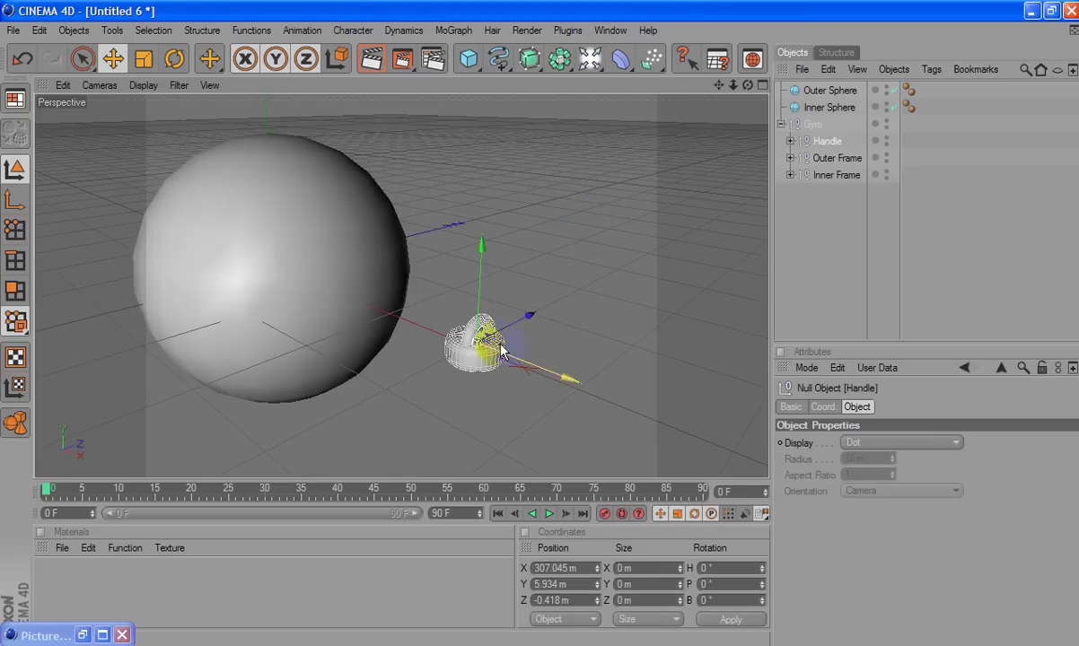
{"action": "mouse_move", "coordinate": [541, 321]}
{"action": "left_mouse_down"}
{"action": "mouse_move", "coordinate": [530, 307]}
{"action": "mouse_move", "coordinate": [539, 323]}
{"action": "left_mouse_up"}
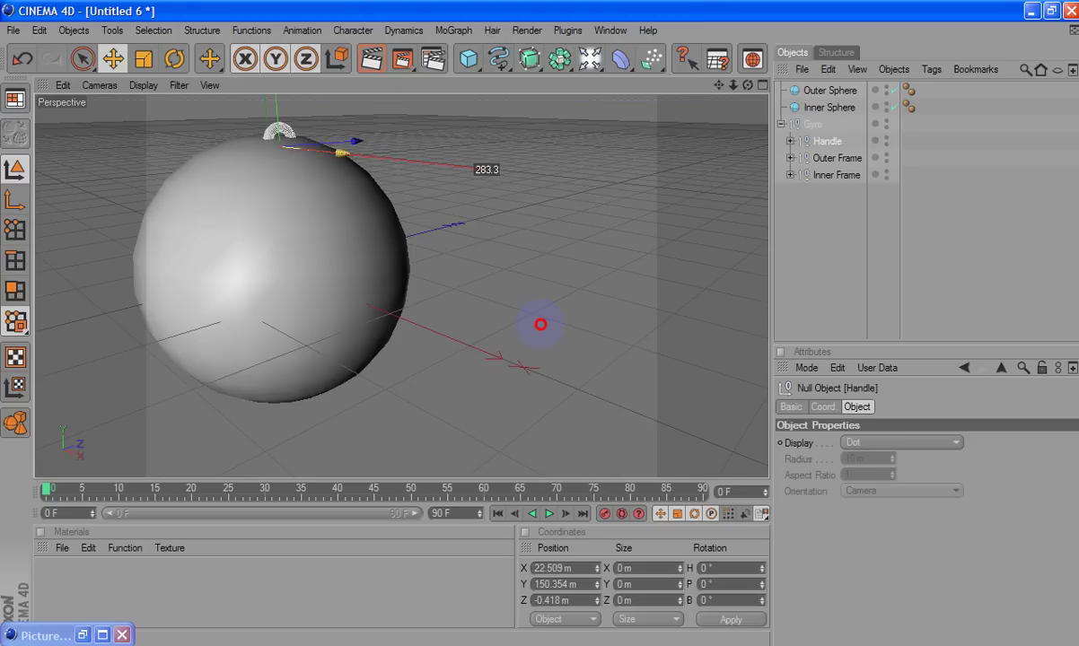
{"action": "left_click_drag", "start_coordinate": [538, 323], "coordinate": [539, 323]}
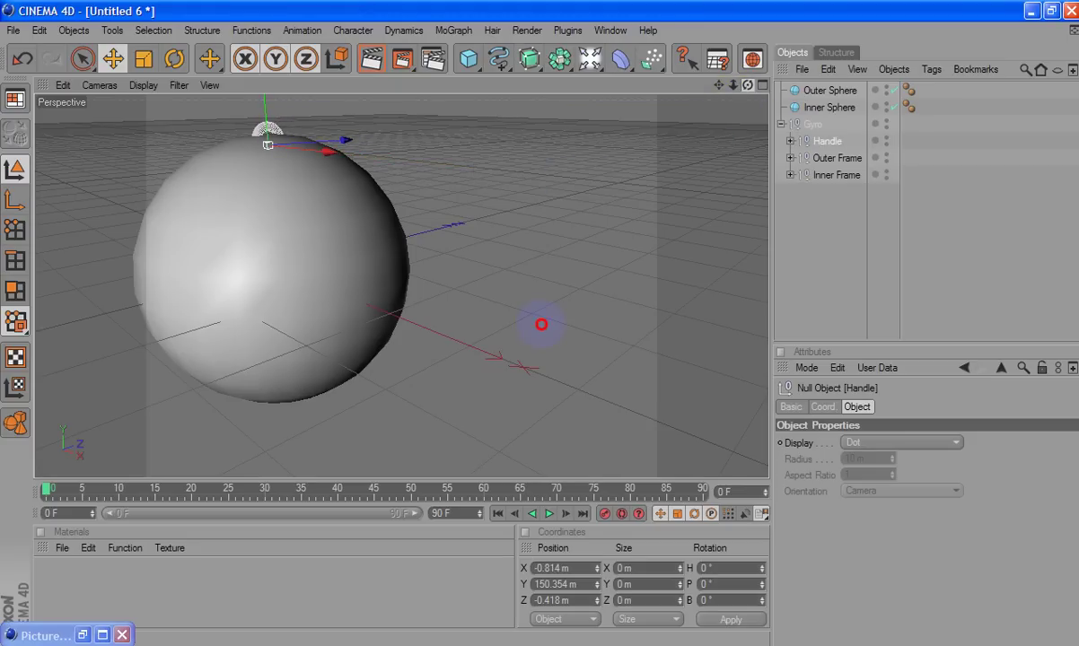
{"action": "left_click_drag", "start_coordinate": [747, 85], "coordinate": [749, 92]}
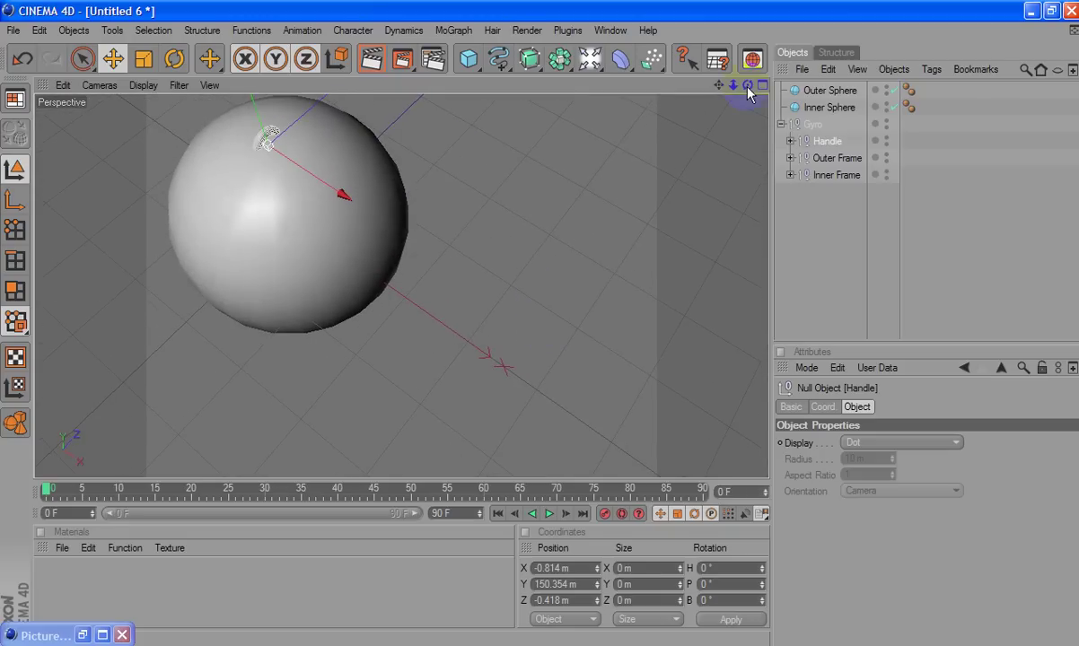
{"action": "left_click_drag", "start_coordinate": [270, 133], "coordinate": [541, 324]}
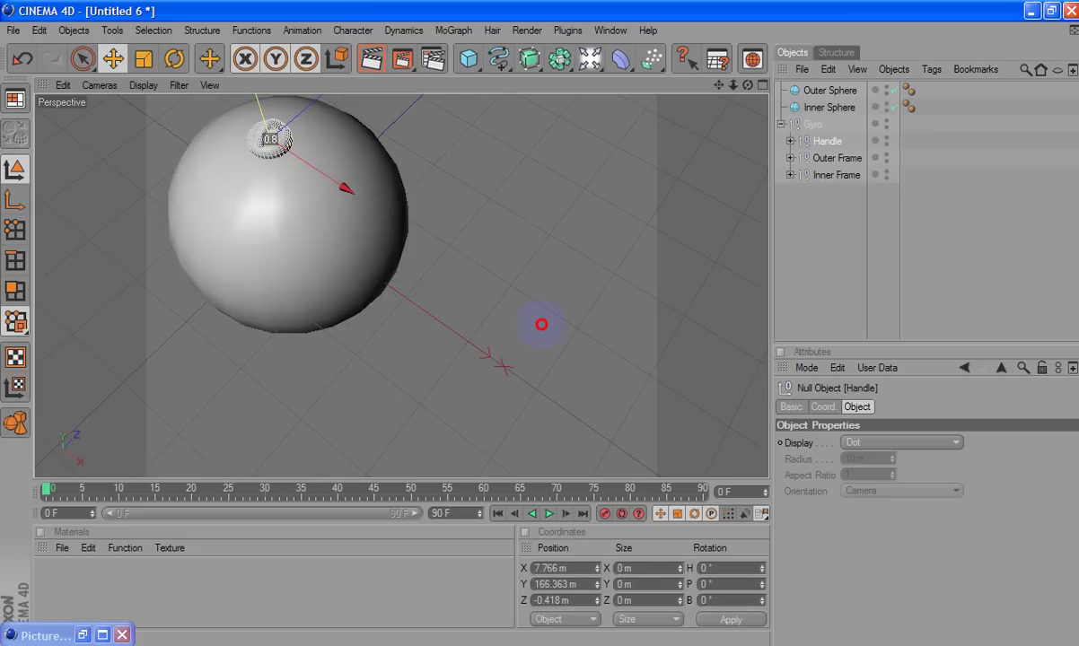
{"action": "mouse_move", "coordinate": [746, 86]}
{"action": "left_mouse_down"}
{"action": "mouse_move", "coordinate": [578, 295]}
{"action": "mouse_move", "coordinate": [540, 324]}
{"action": "left_mouse_up"}
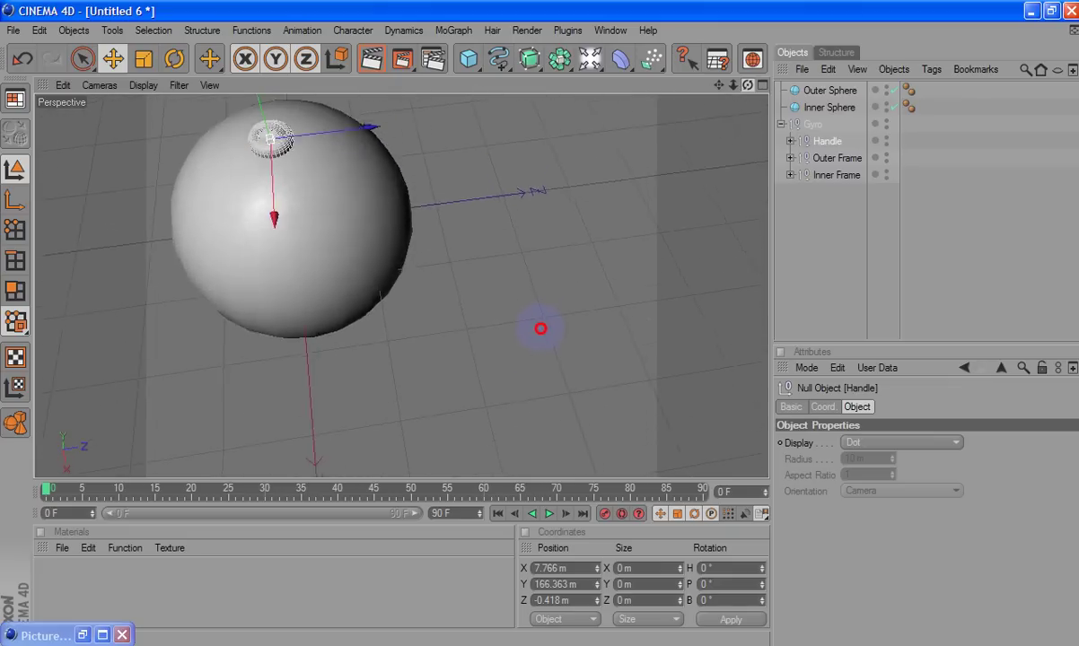
{"action": "left_click_drag", "start_coordinate": [746, 90], "coordinate": [541, 324]}
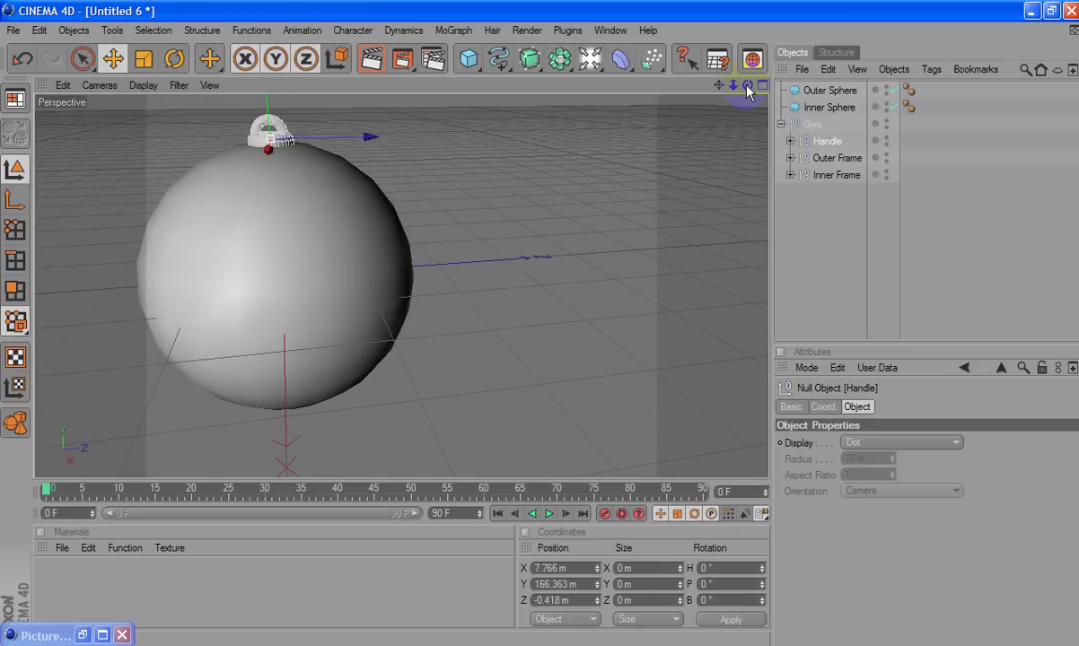
{"action": "left_click_drag", "start_coordinate": [541, 324], "coordinate": [541, 324]}
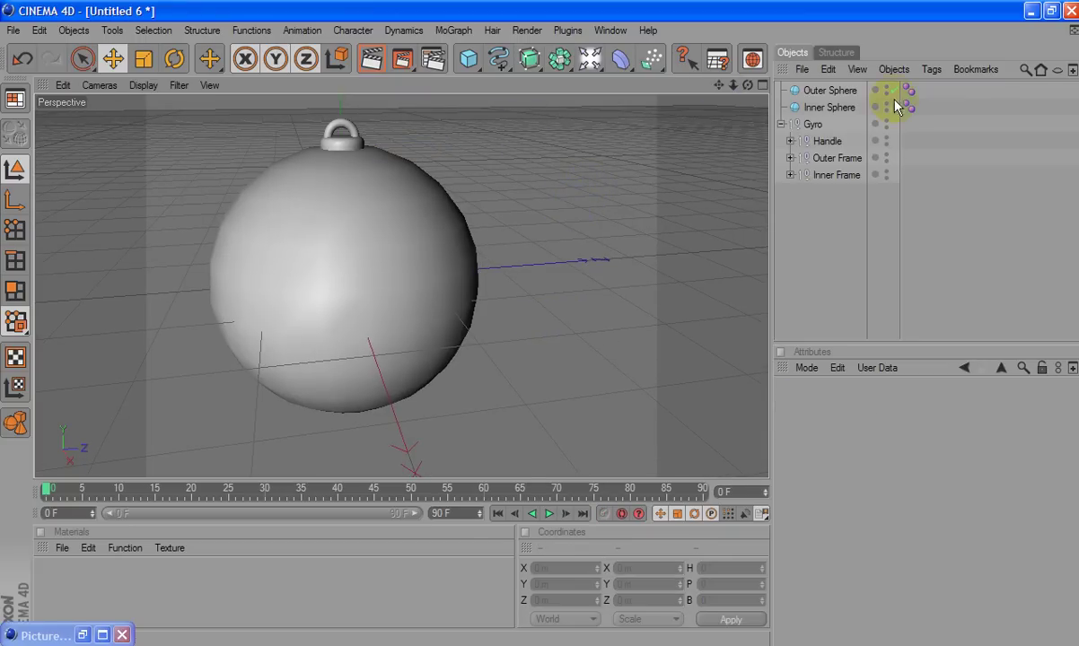
- Raise the segment count of the Inner Sphere and Outer Sphere from 24 to 40
{"action": "left_click", "coordinate": [830, 108]}
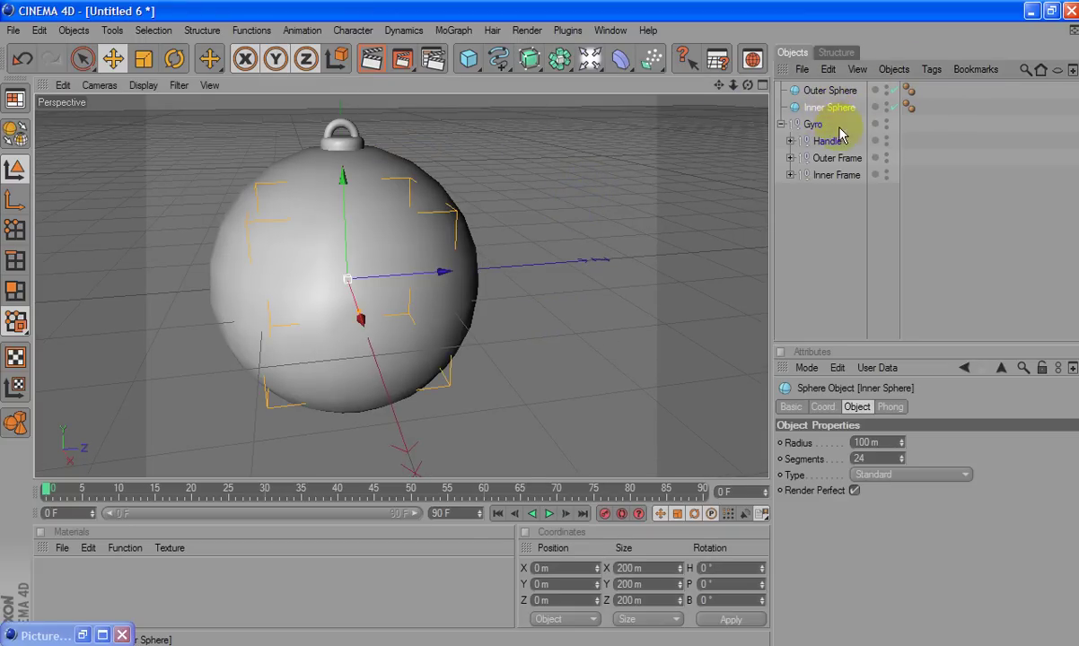
{"action": "left_click", "coordinate": [850, 459]}
{"action": "type", "text": "40"}
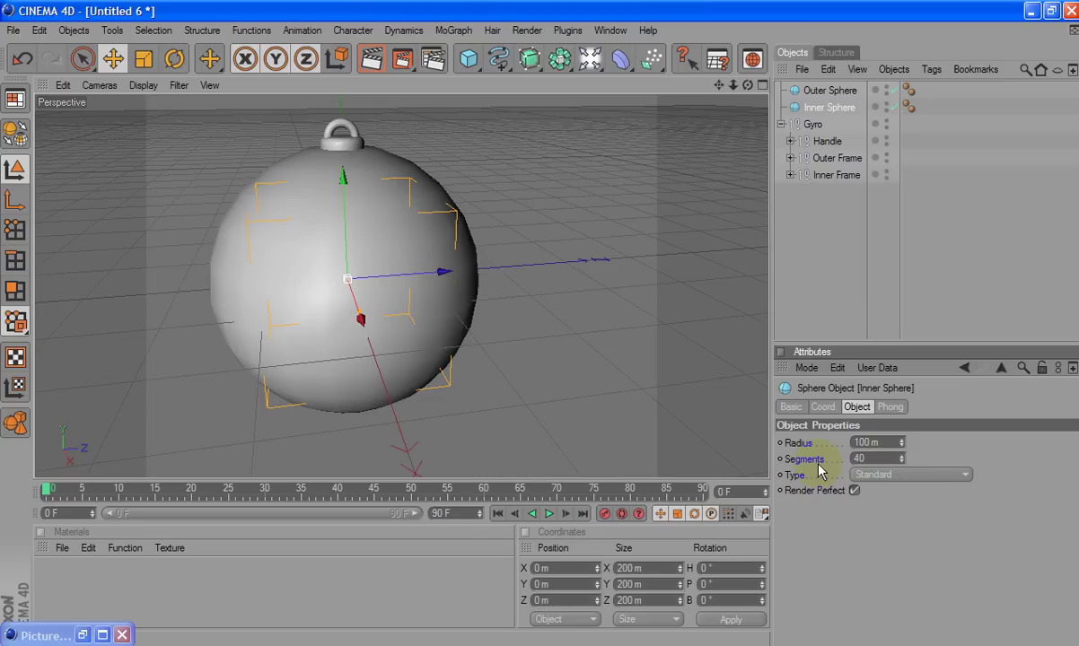
{"action": "left_click", "coordinate": [822, 92]}
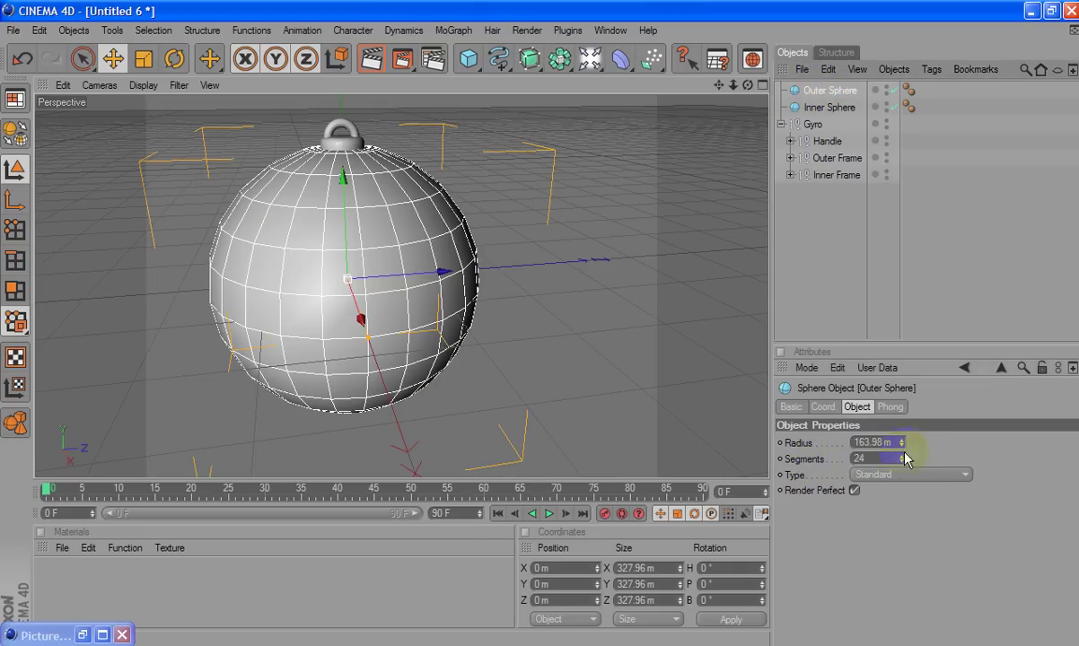
{"action": "left_click", "coordinate": [848, 456]}
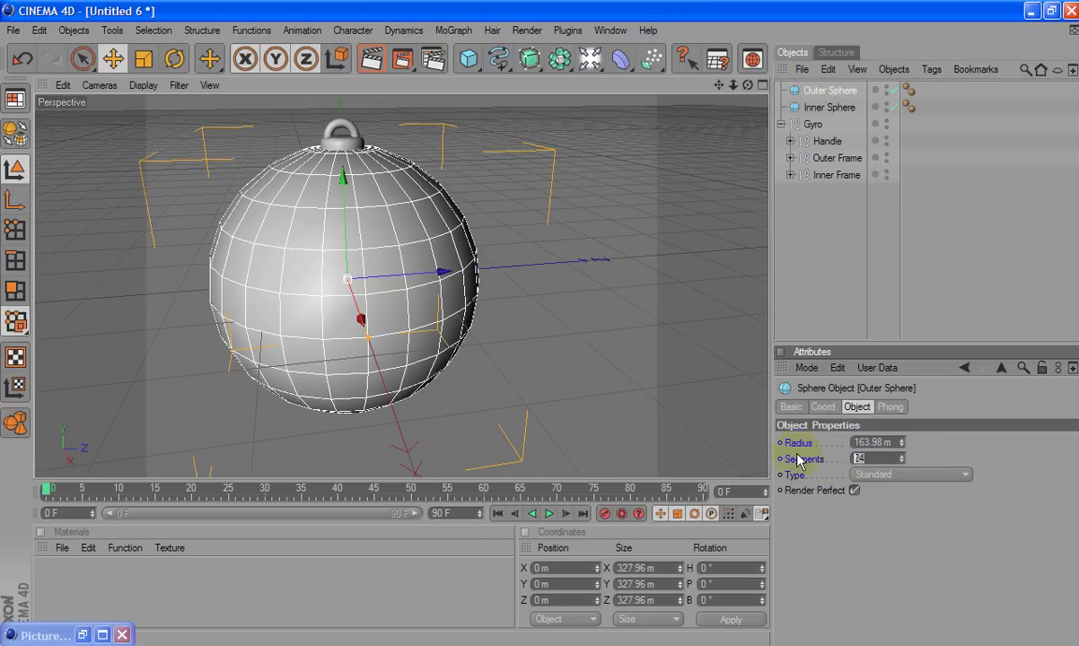
{"action": "type", "text": "40"}
{"action": "key", "text": "Return"}
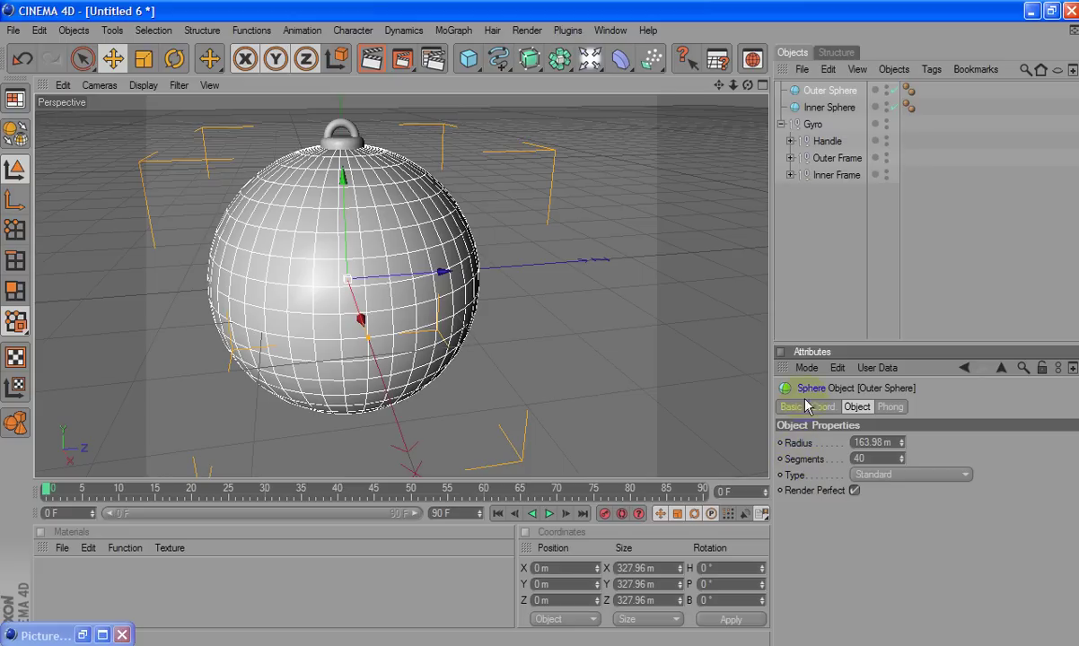
{"action": "left_click_drag", "start_coordinate": [790, 91], "coordinate": [814, 131]}
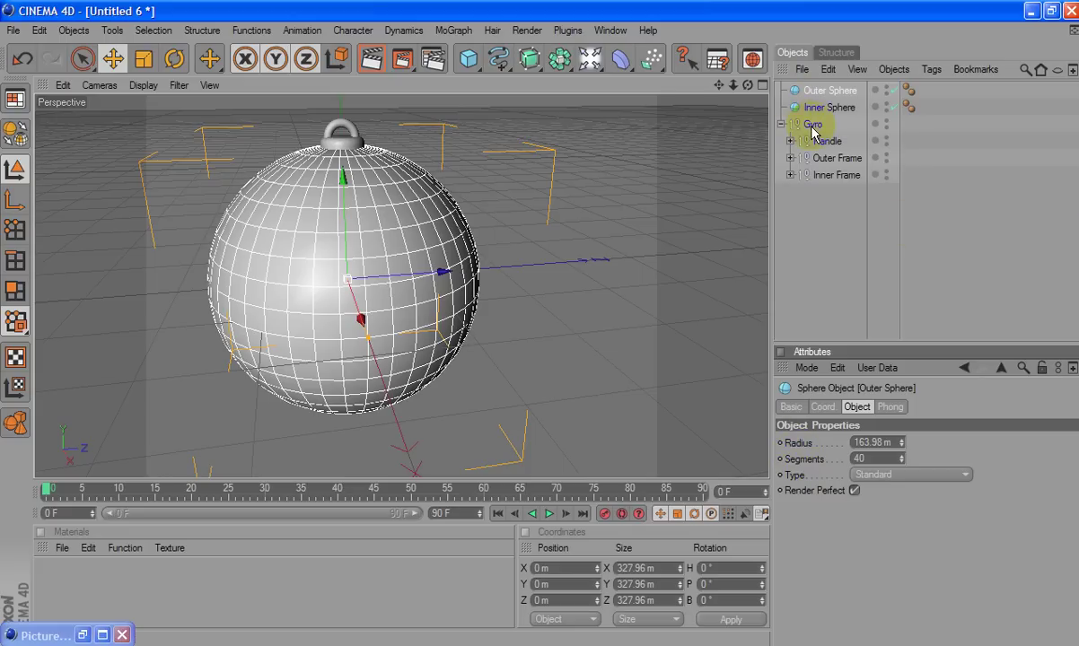
- Create a Banji shader with Transparency refraction index 1.1 and drag it onto Outer Sphere
{"action": "left_click", "coordinate": [62, 547]}
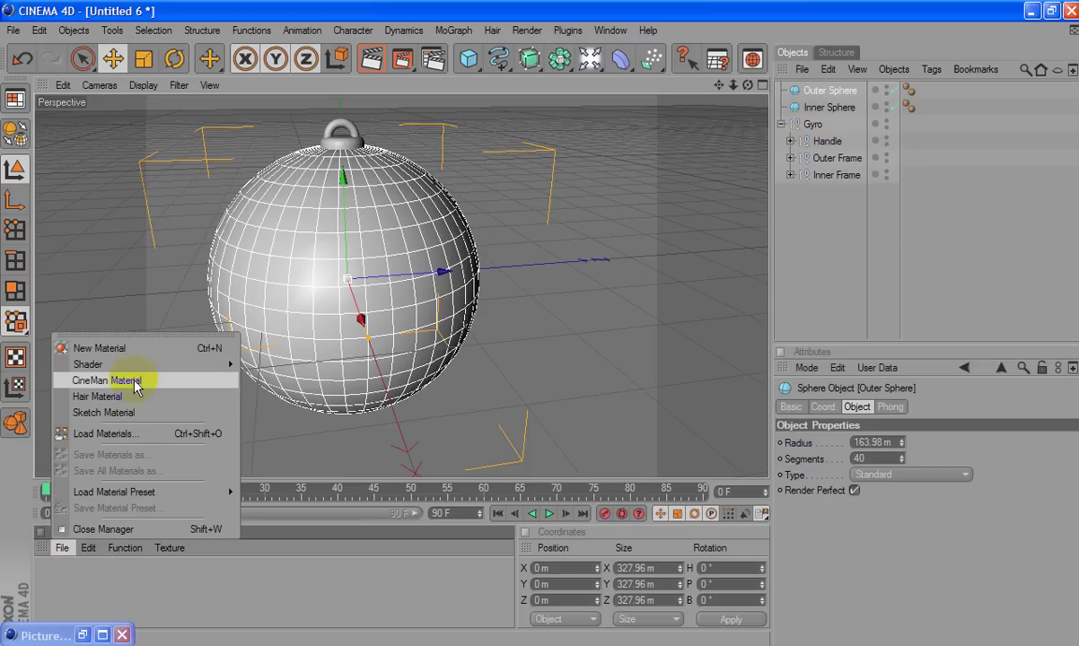
{"action": "mouse_move", "coordinate": [87, 364]}
{"action": "left_click", "coordinate": [266, 366]}
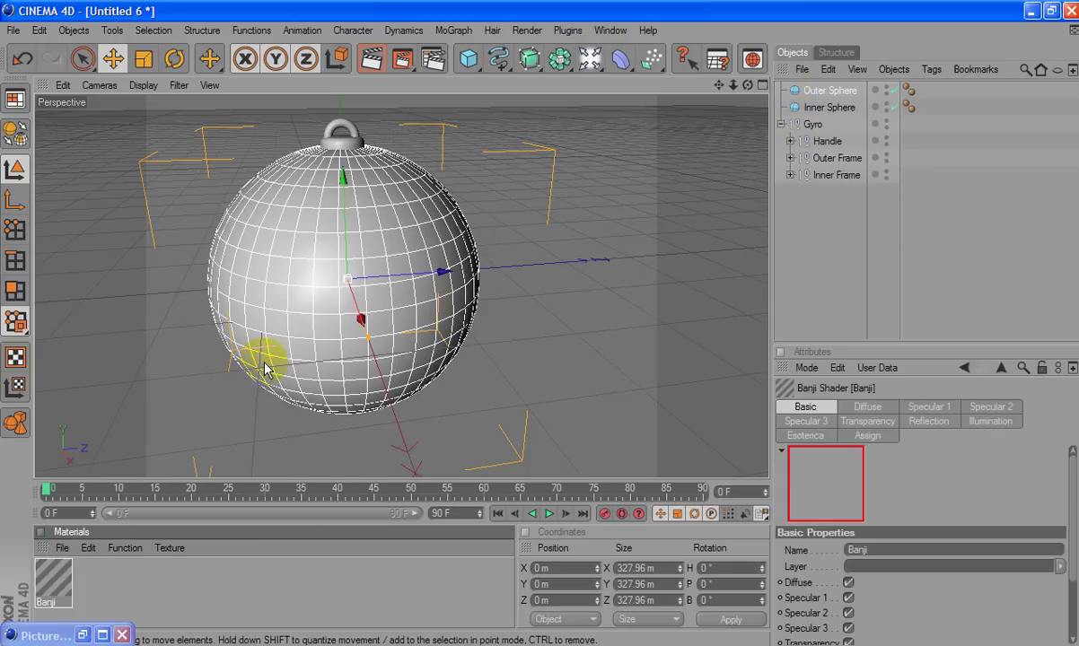
{"action": "double_click", "coordinate": [53, 584]}
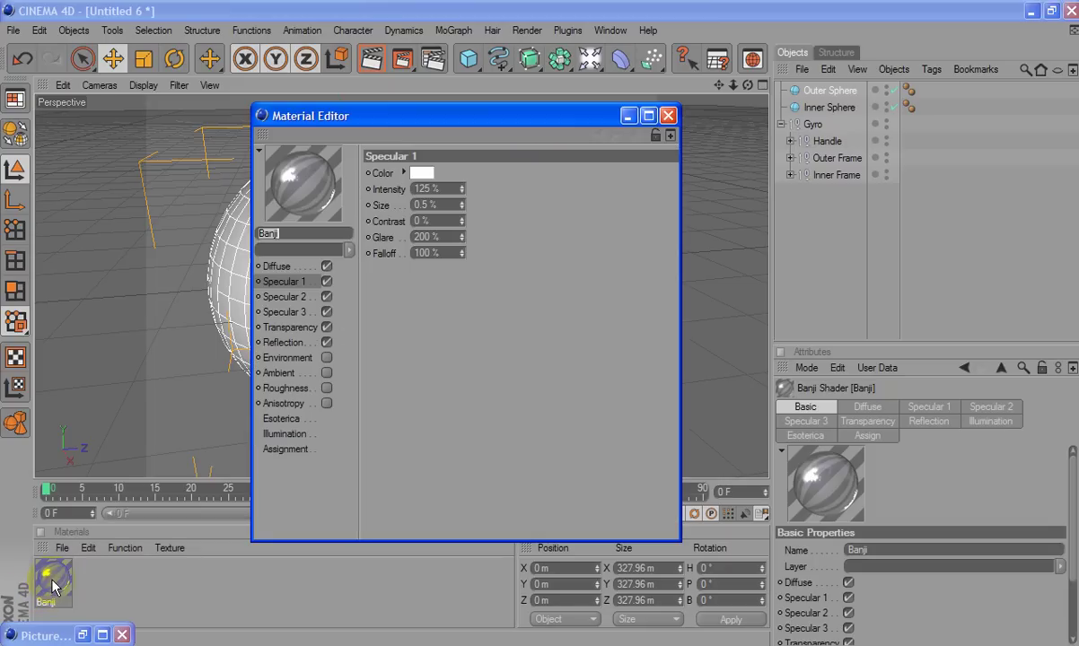
{"action": "left_click", "coordinate": [285, 327]}
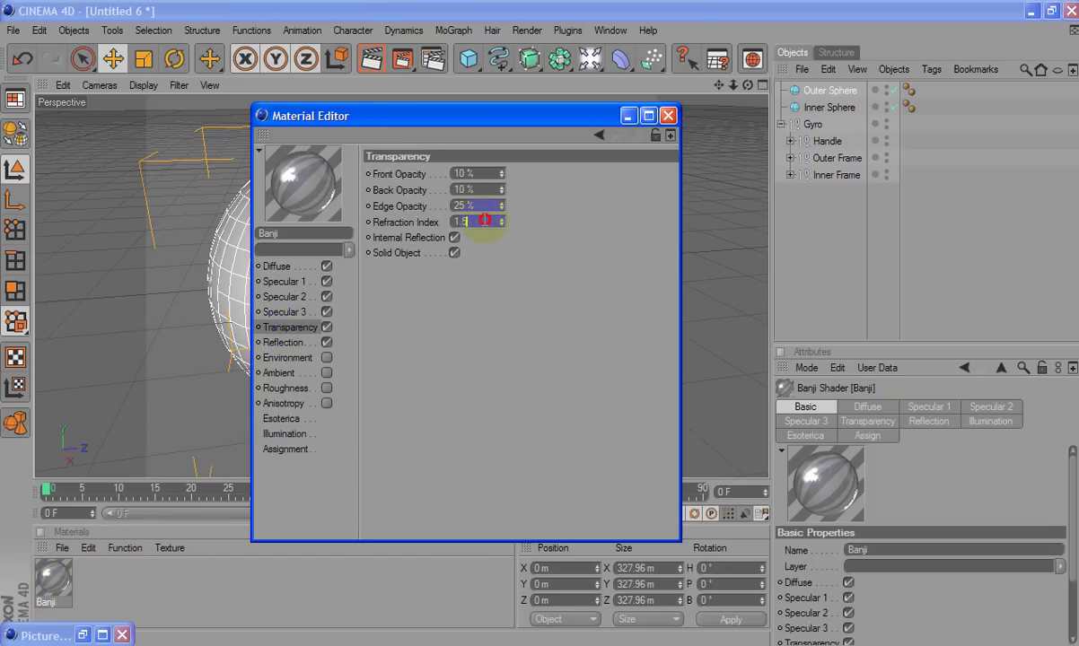
{"action": "type", "text": ".1"}
{"action": "key", "text": "Return"}
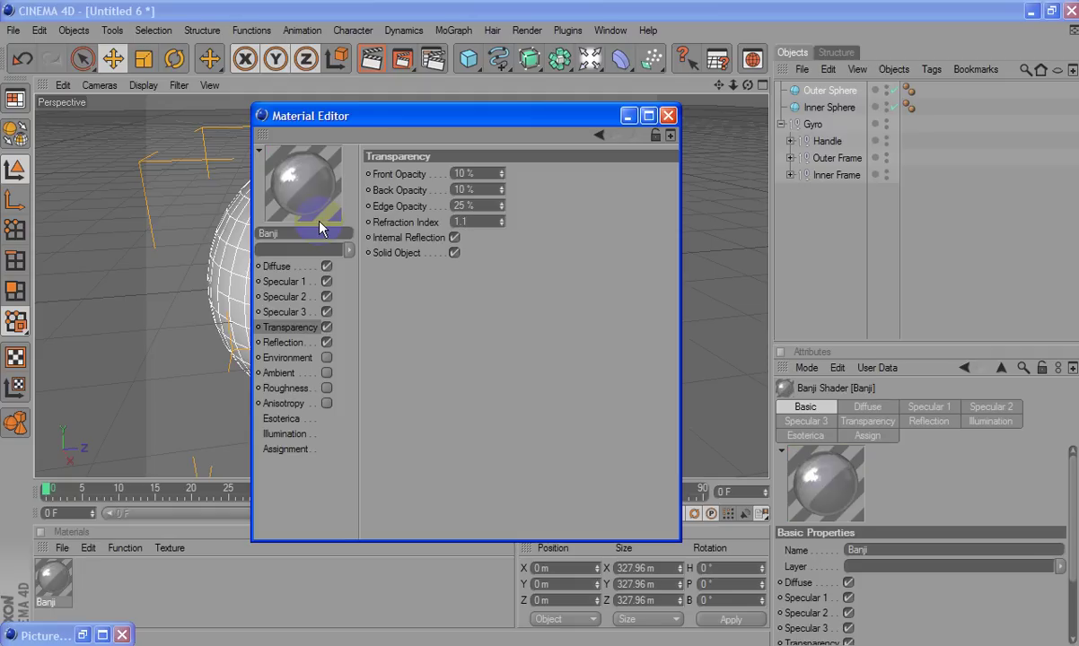
{"action": "left_click", "coordinate": [668, 115]}
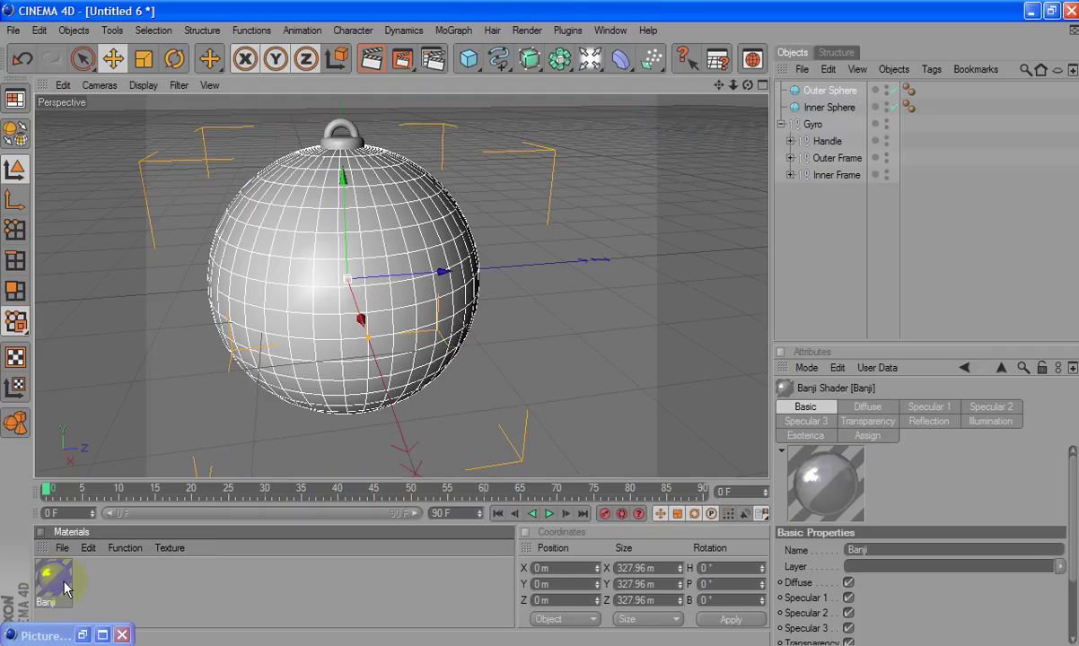
{"action": "mouse_move", "coordinate": [65, 588]}
{"action": "left_mouse_down"}
{"action": "mouse_move", "coordinate": [849, 106]}
{"action": "mouse_move", "coordinate": [844, 91]}
{"action": "left_mouse_up"}
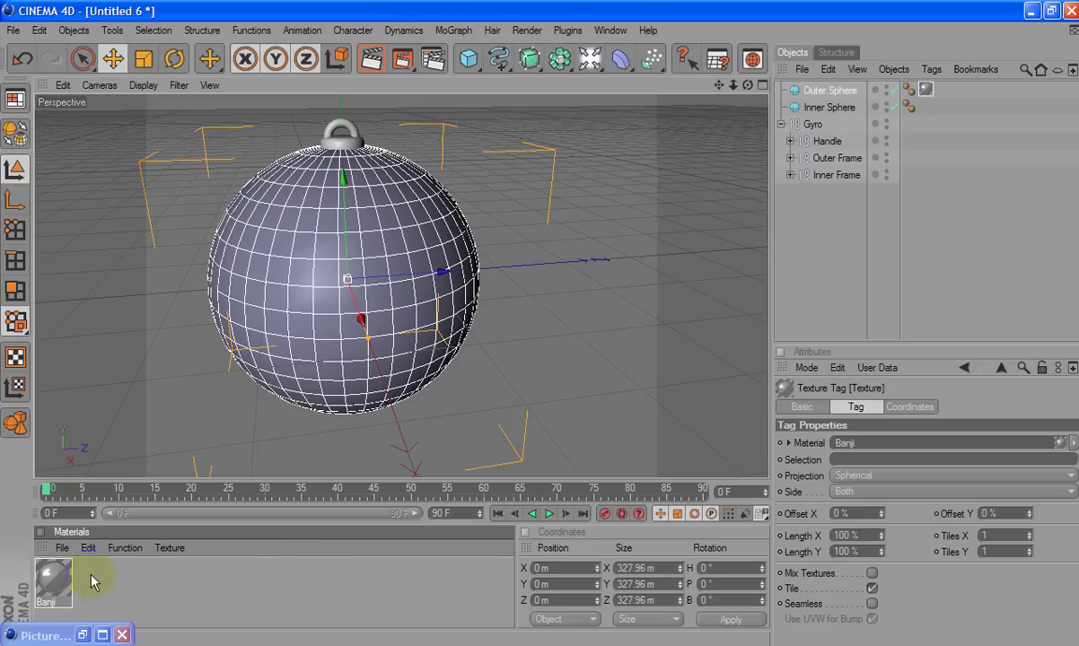
- Create a Nukei shader material, apply it to Inner Sphere, and render the view to check
{"action": "left_click", "coordinate": [62, 548]}
{"action": "mouse_move", "coordinate": [88, 364]}
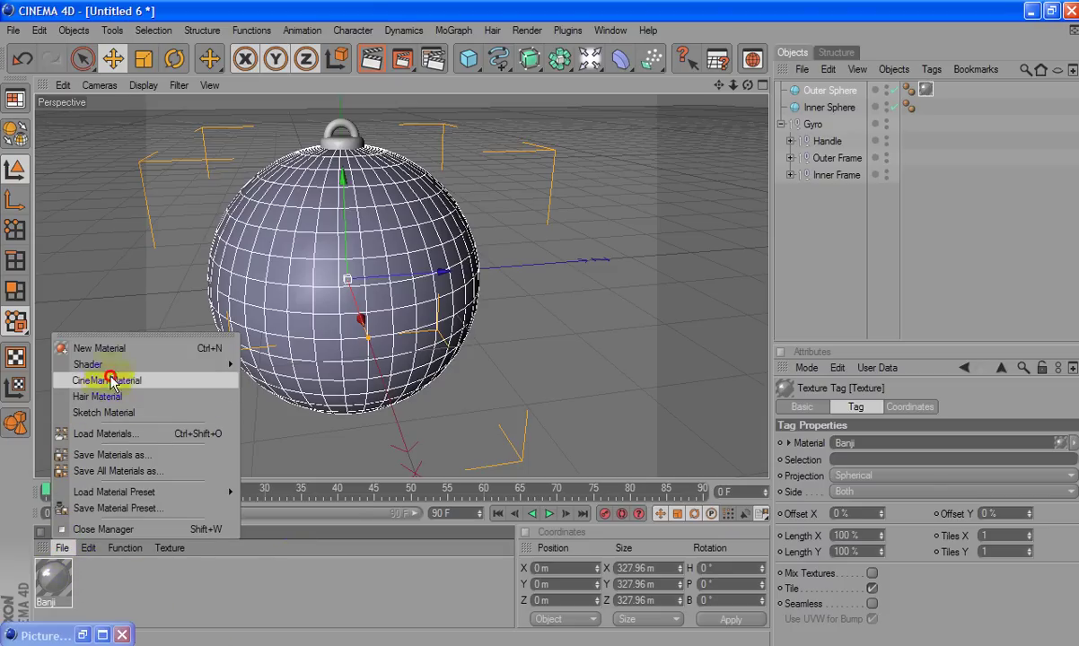
{"action": "left_click", "coordinate": [137, 365]}
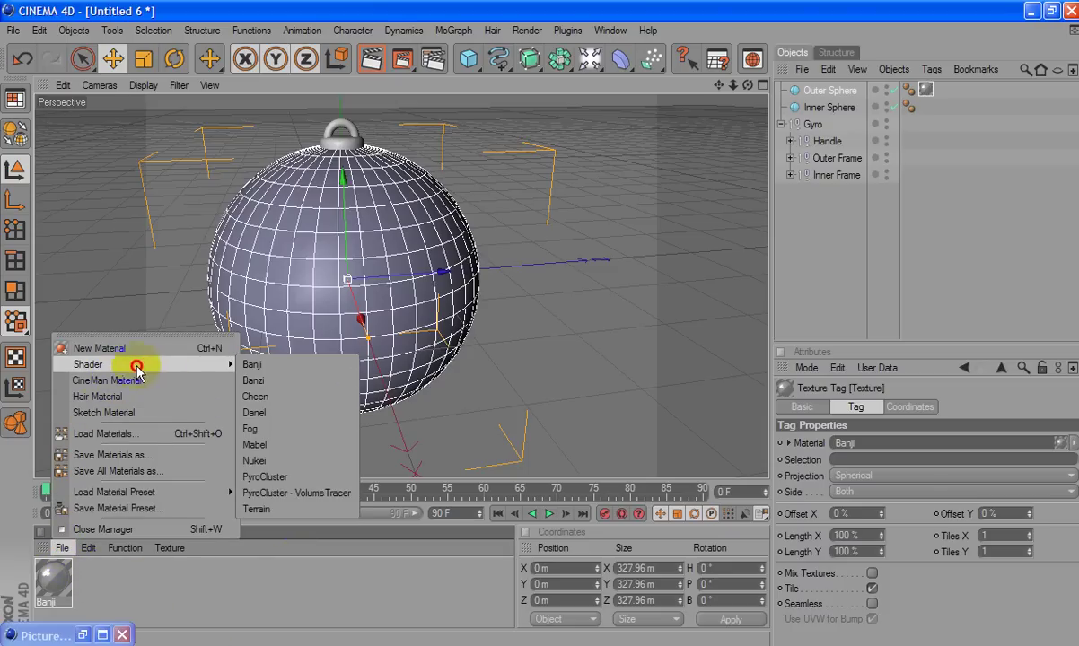
{"action": "left_click", "coordinate": [269, 460]}
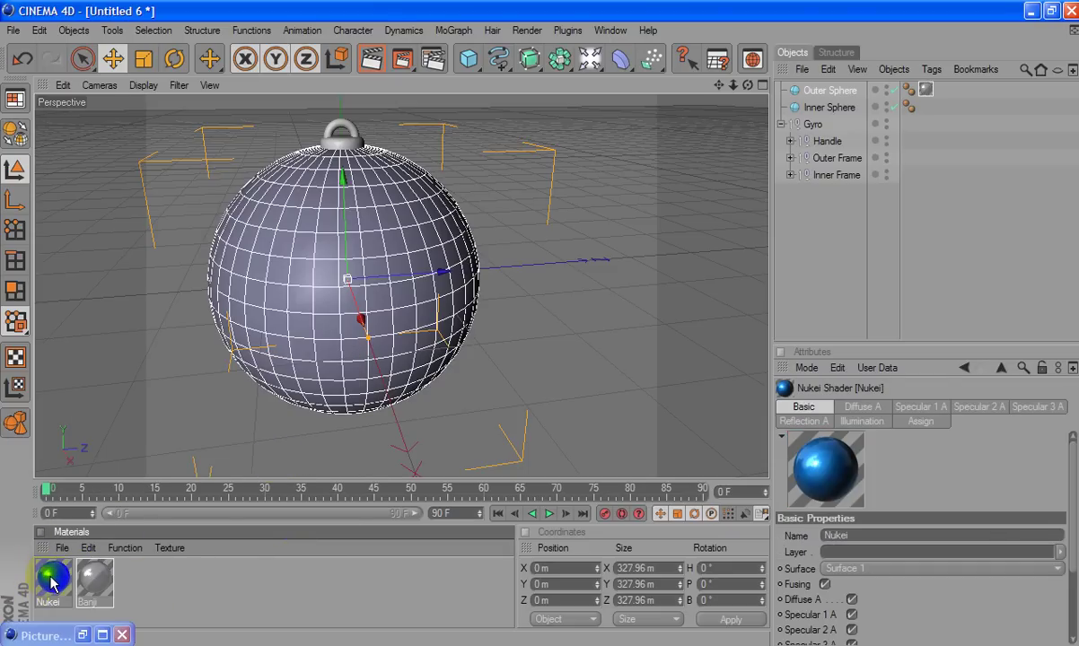
{"action": "left_click_drag", "start_coordinate": [47, 582], "coordinate": [278, 473]}
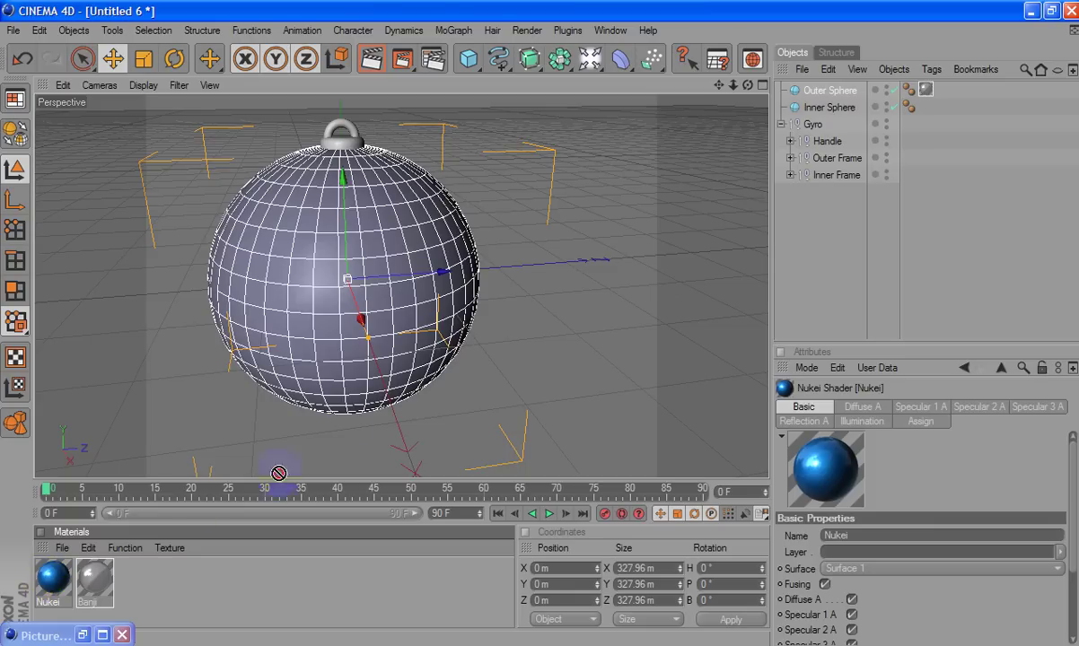
{"action": "left_click_drag", "start_coordinate": [685, 190], "coordinate": [822, 109]}
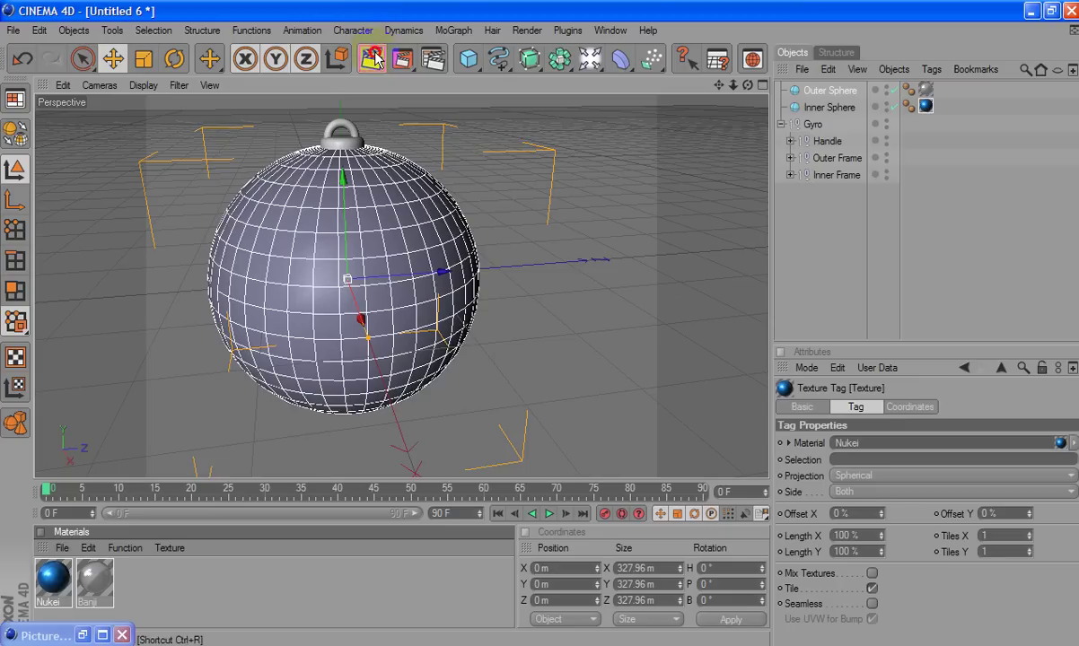
{"action": "left_click", "coordinate": [370, 59]}
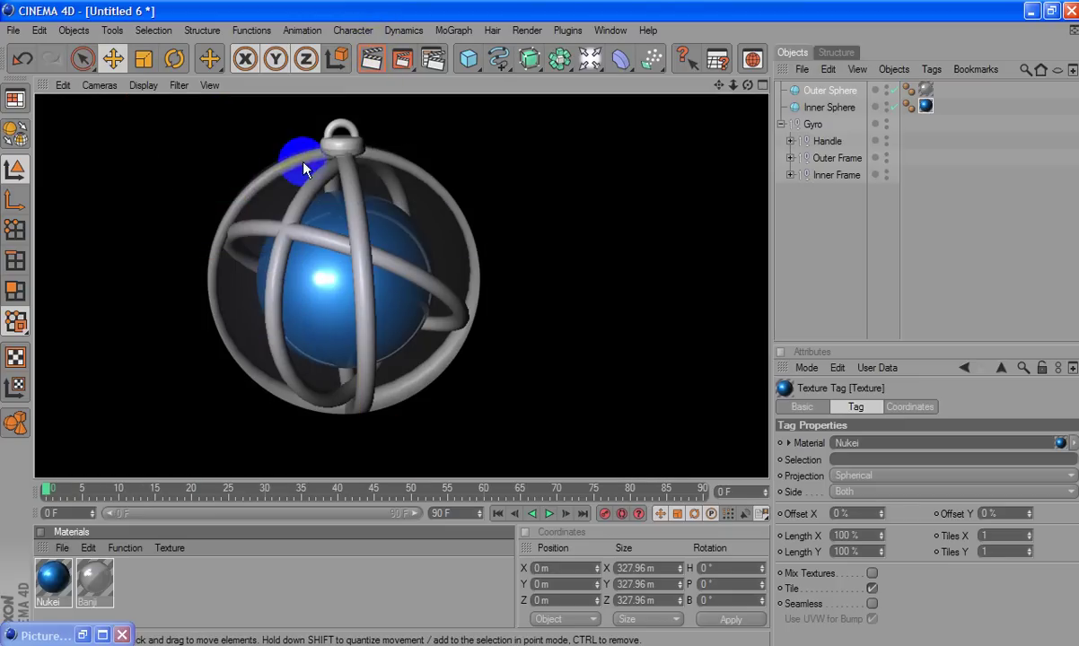
{"action": "left_click", "coordinate": [533, 247]}
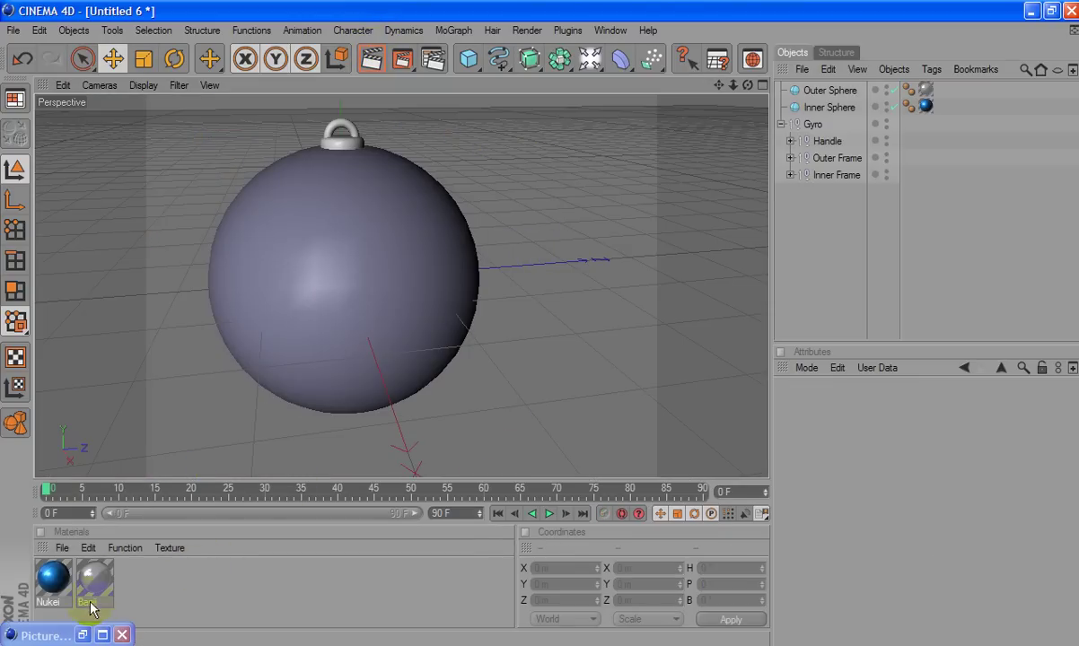
- Create a second Nukei material, Nukei.1, with a lighter blue diffuse colour RGB 100/147/194
{"action": "left_click", "coordinate": [53, 578]}
{"action": "left_click", "coordinate": [63, 548]}
{"action": "mouse_move", "coordinate": [88, 365]}
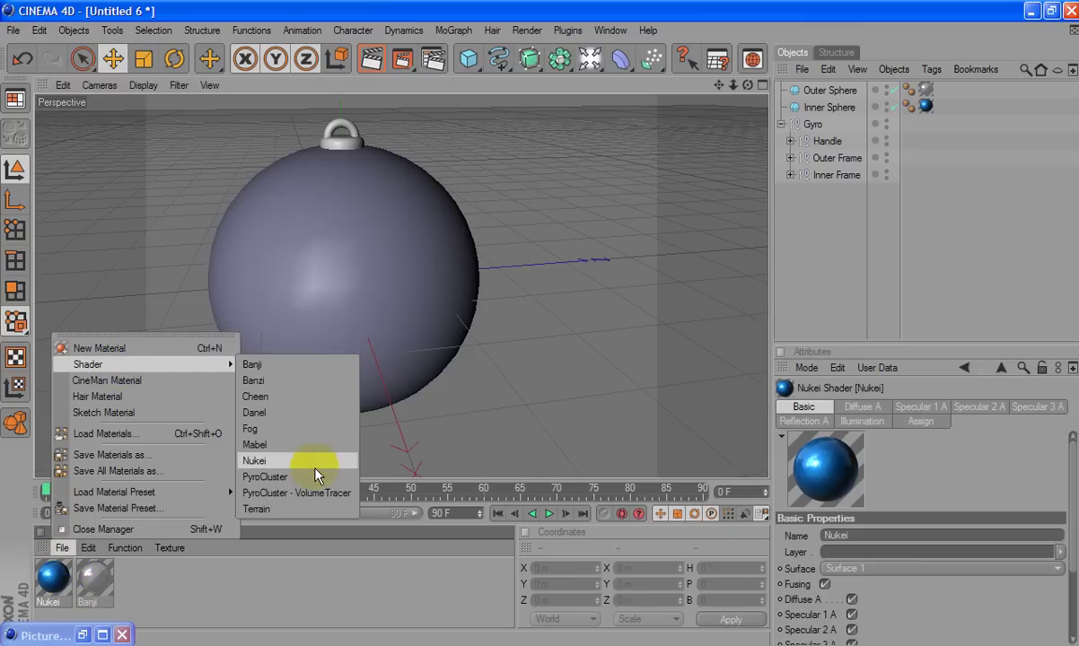
{"action": "left_click", "coordinate": [308, 461]}
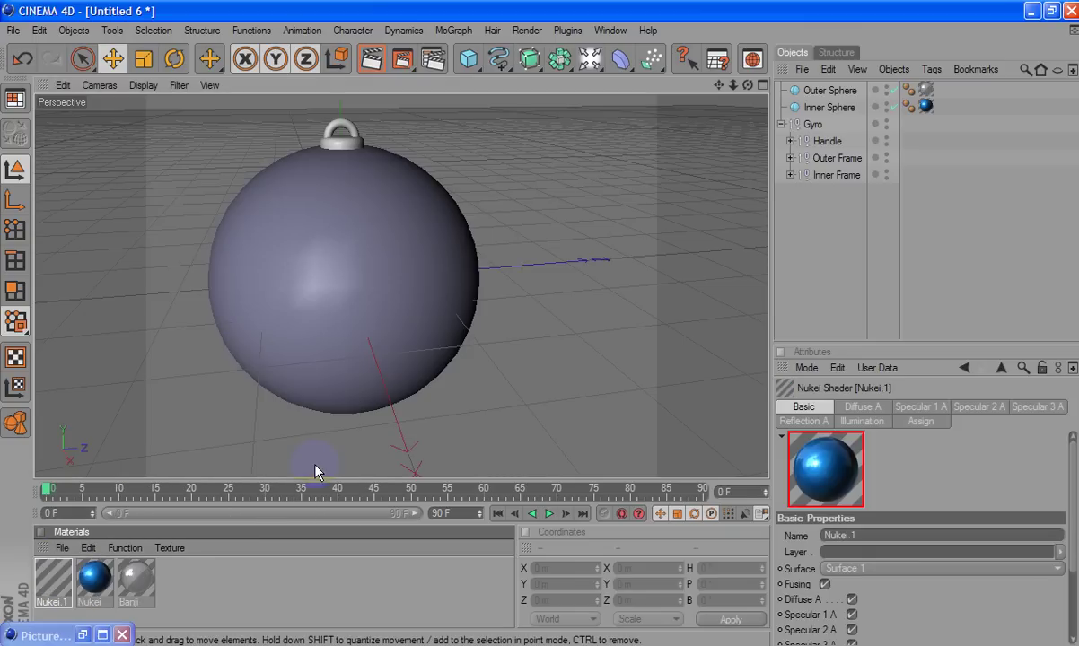
{"action": "double_click", "coordinate": [56, 579]}
{"action": "left_click", "coordinate": [299, 299]}
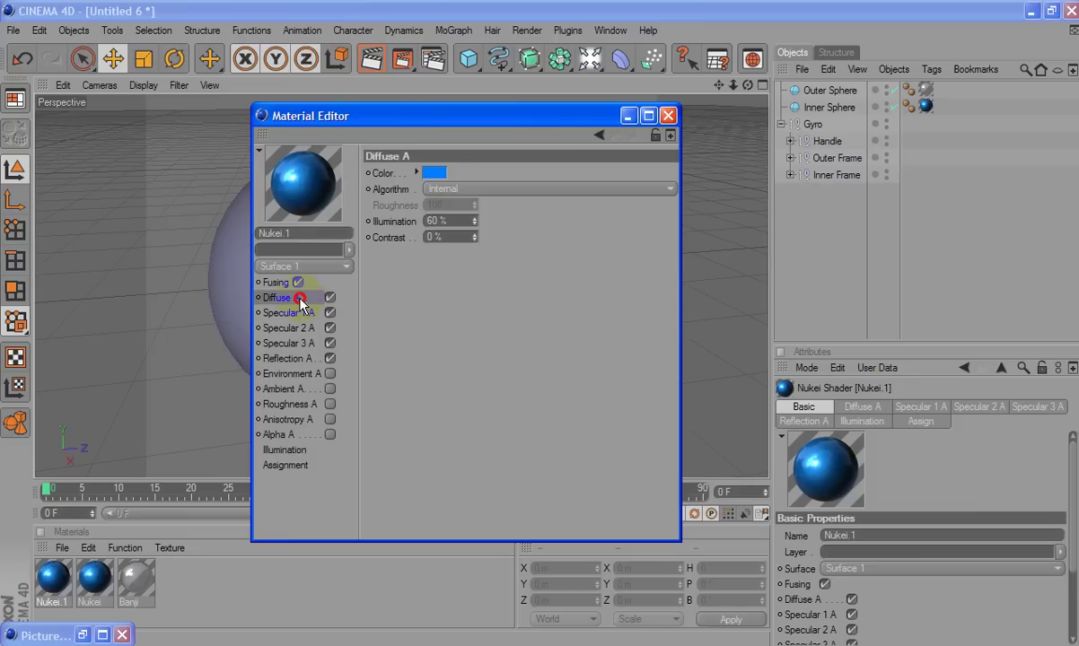
{"action": "left_click", "coordinate": [433, 172]}
{"action": "left_click", "coordinate": [389, 143]}
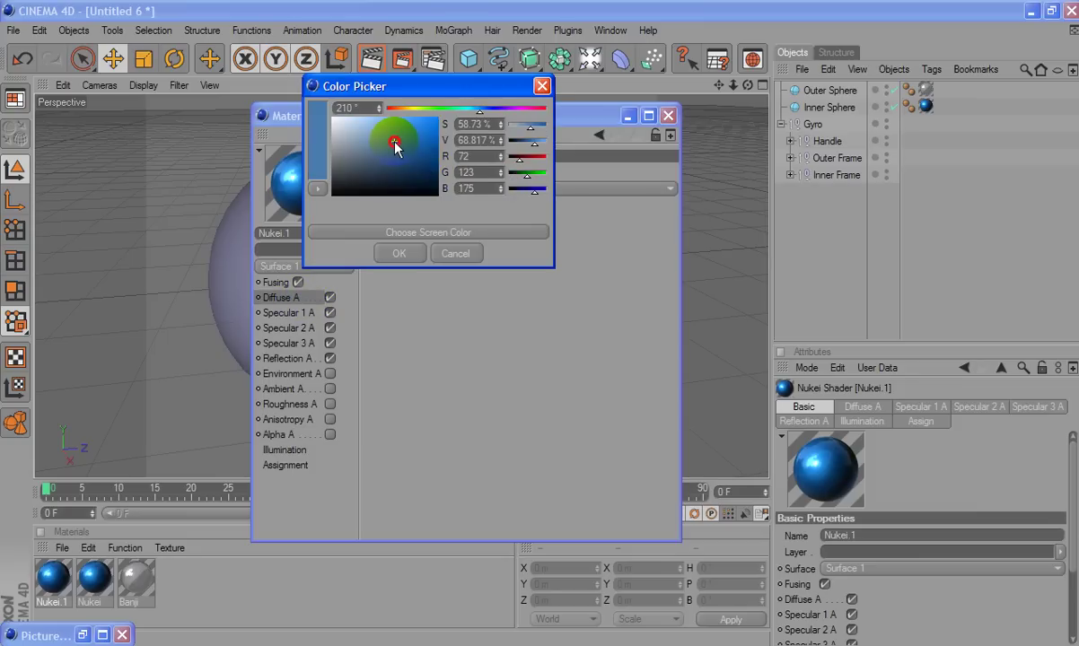
{"action": "left_click", "coordinate": [415, 255]}
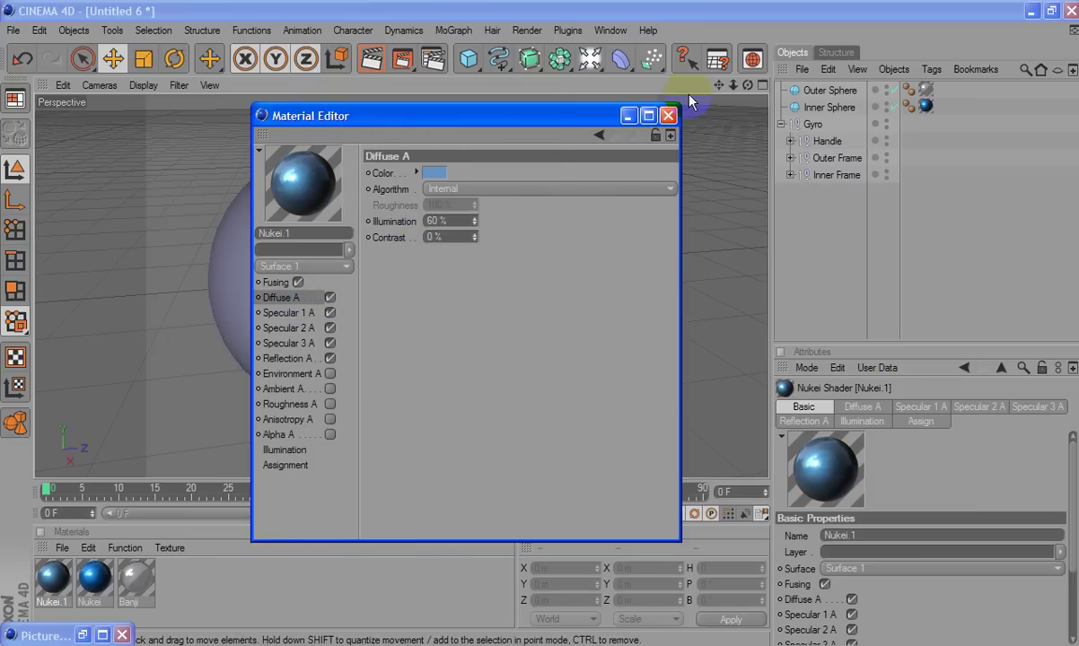
{"action": "left_click", "coordinate": [673, 118]}
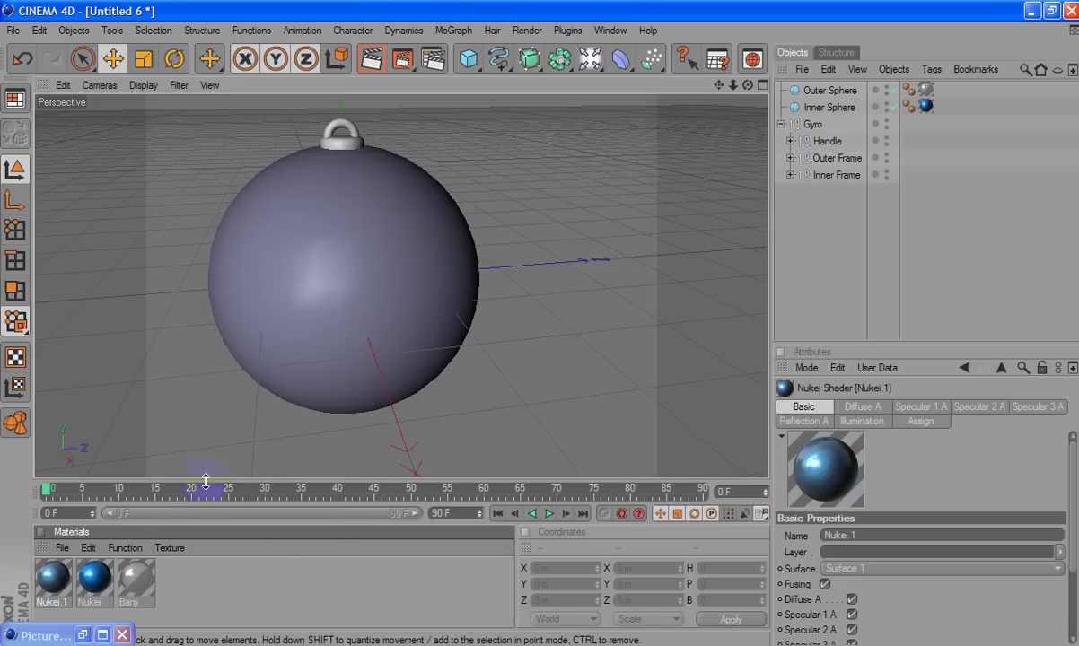
- Apply Nukei.1 to the Gyro group and check the render
{"action": "left_click", "coordinate": [41, 593]}
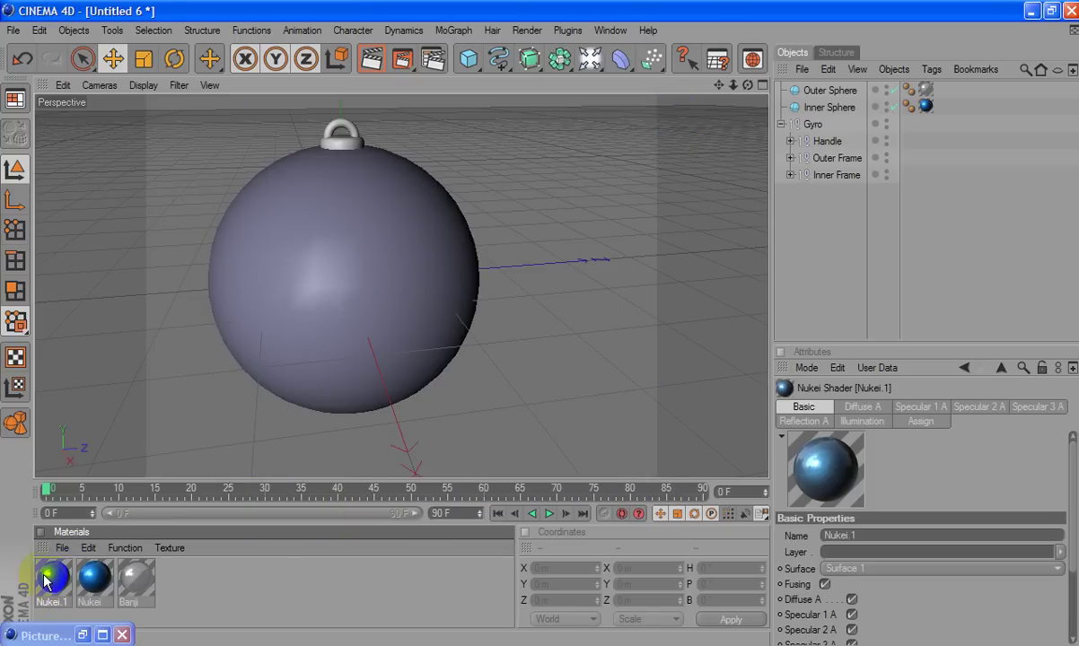
{"action": "mouse_move", "coordinate": [45, 585]}
{"action": "left_mouse_down"}
{"action": "mouse_move", "coordinate": [882, 125]}
{"action": "mouse_move", "coordinate": [819, 123]}
{"action": "left_mouse_up"}
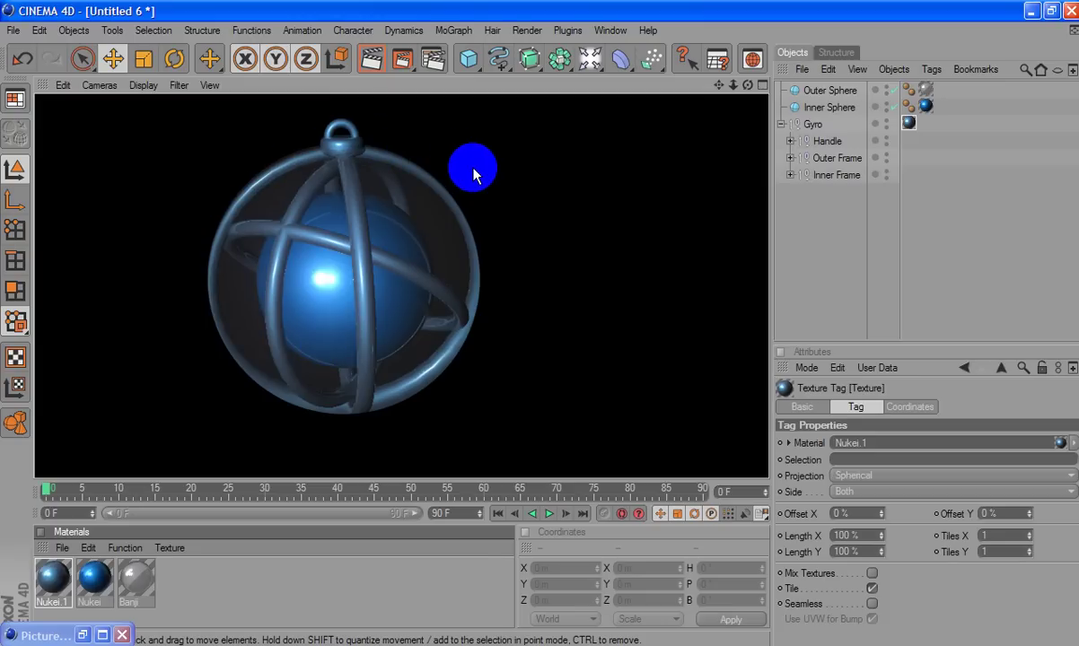
{"action": "left_click", "coordinate": [473, 173]}
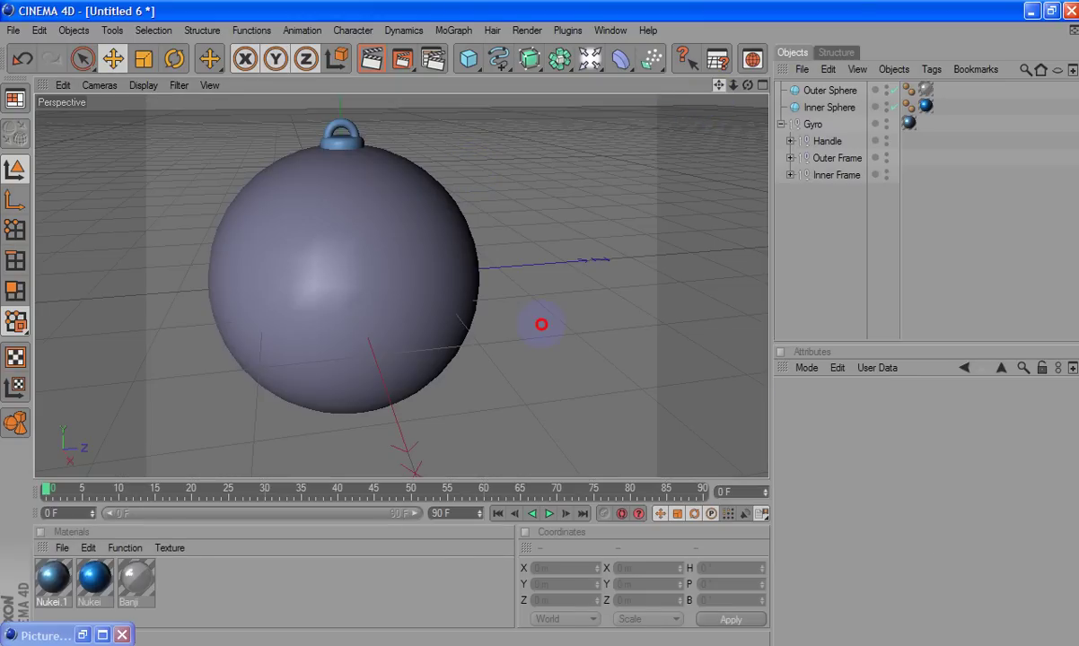
- Add an omni light and move it out along X to light the sphere
{"action": "left_click_drag", "start_coordinate": [541, 323], "coordinate": [722, 85]}
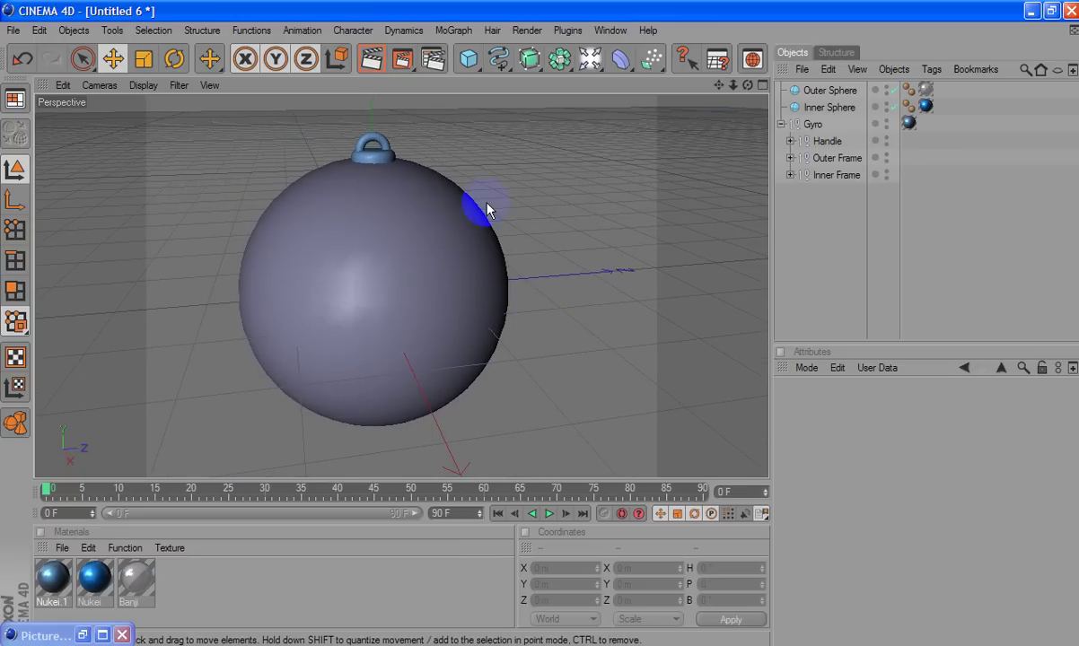
{"action": "left_click", "coordinate": [592, 59]}
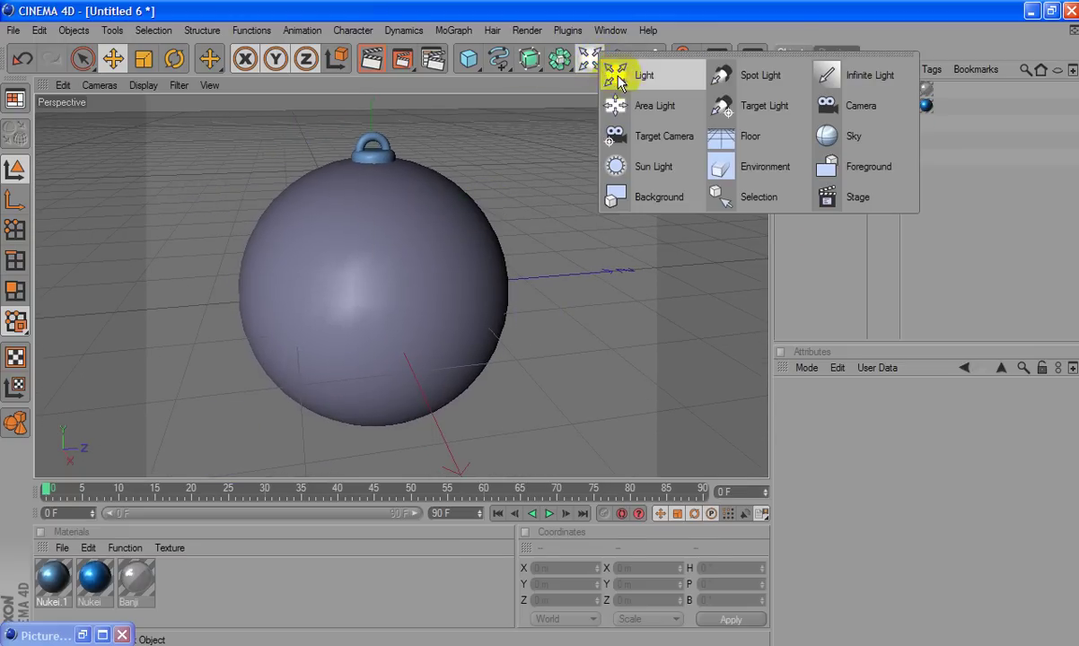
{"action": "left_click", "coordinate": [620, 76]}
{"action": "left_click_drag", "start_coordinate": [541, 324], "coordinate": [423, 368]}
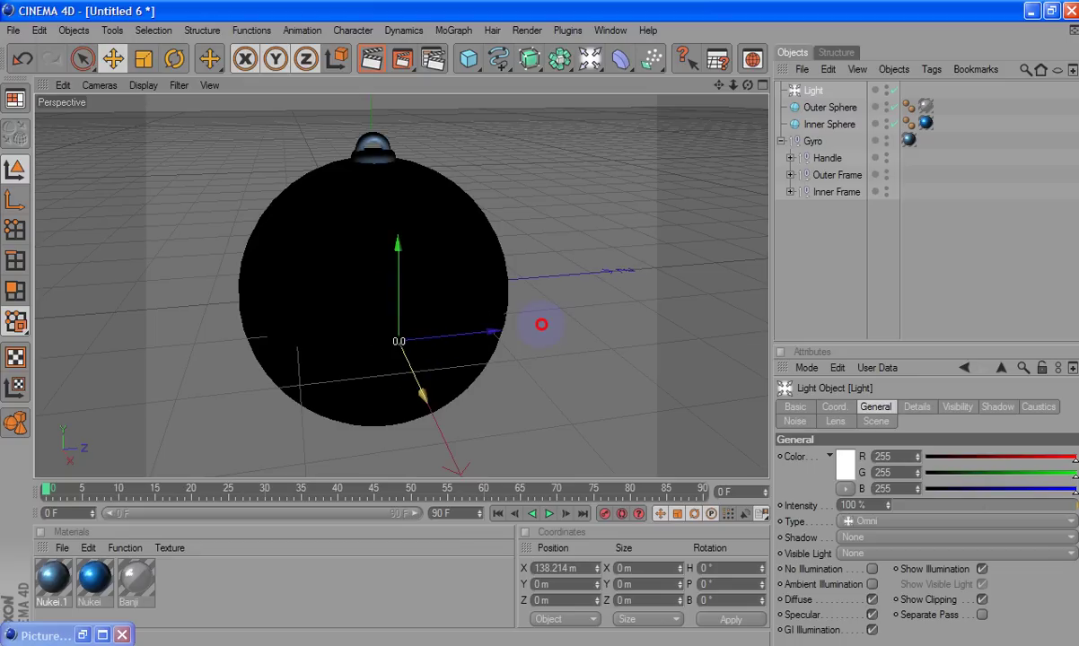
{"action": "left_click_drag", "start_coordinate": [542, 325], "coordinate": [413, 373]}
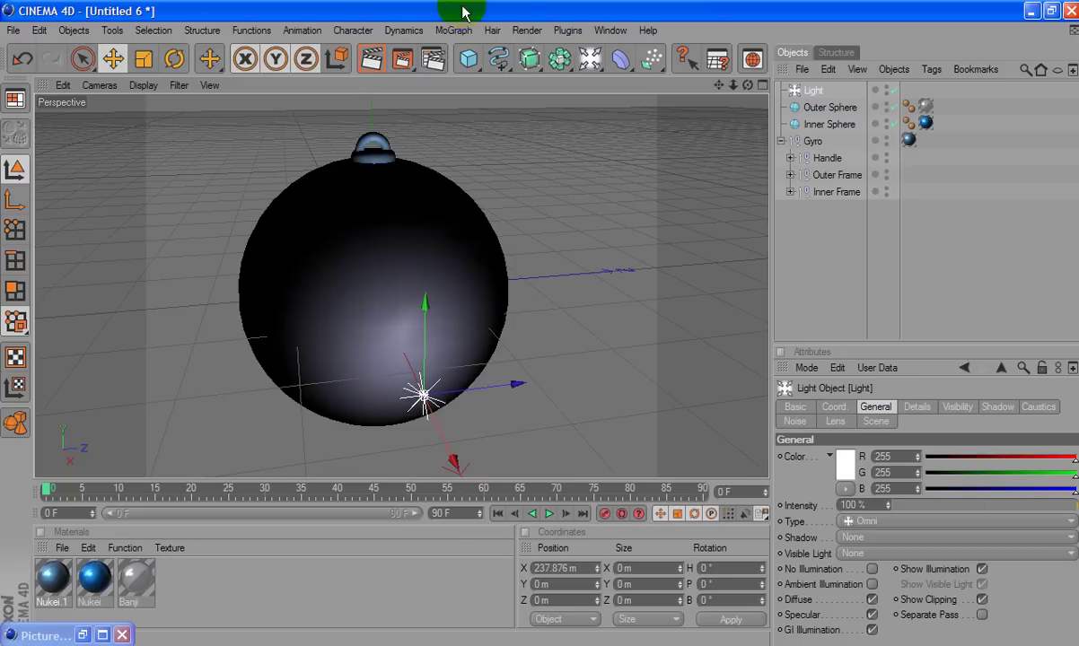
- Add a second light at X 117.11 m, Z 245.64 m and render a preview
{"action": "left_click", "coordinate": [589, 55]}
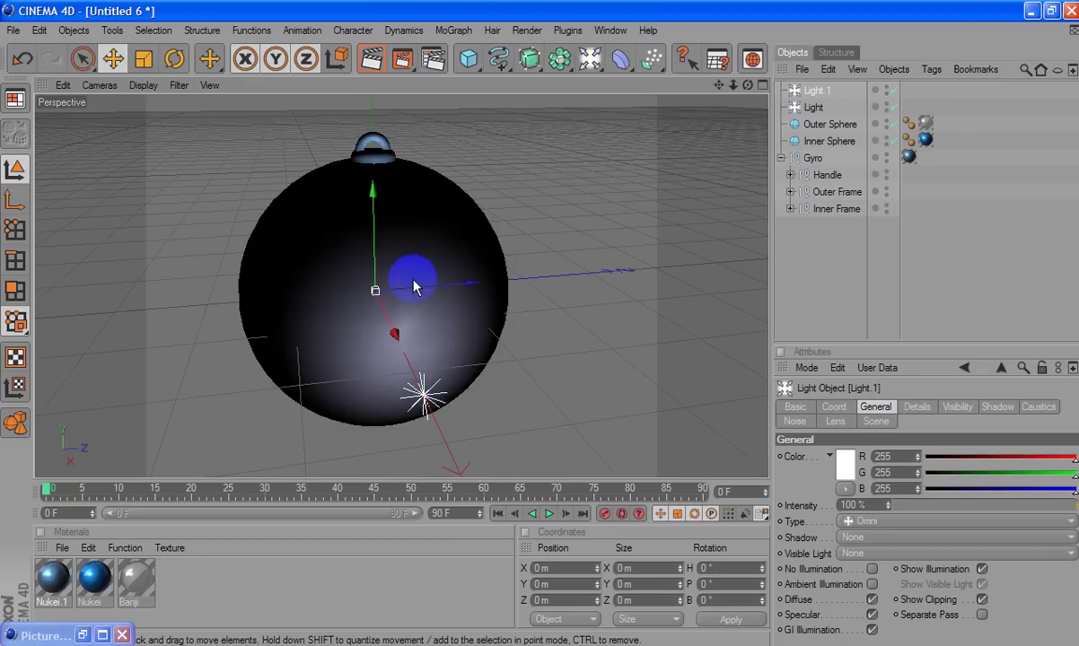
{"action": "left_click_drag", "start_coordinate": [414, 285], "coordinate": [542, 325]}
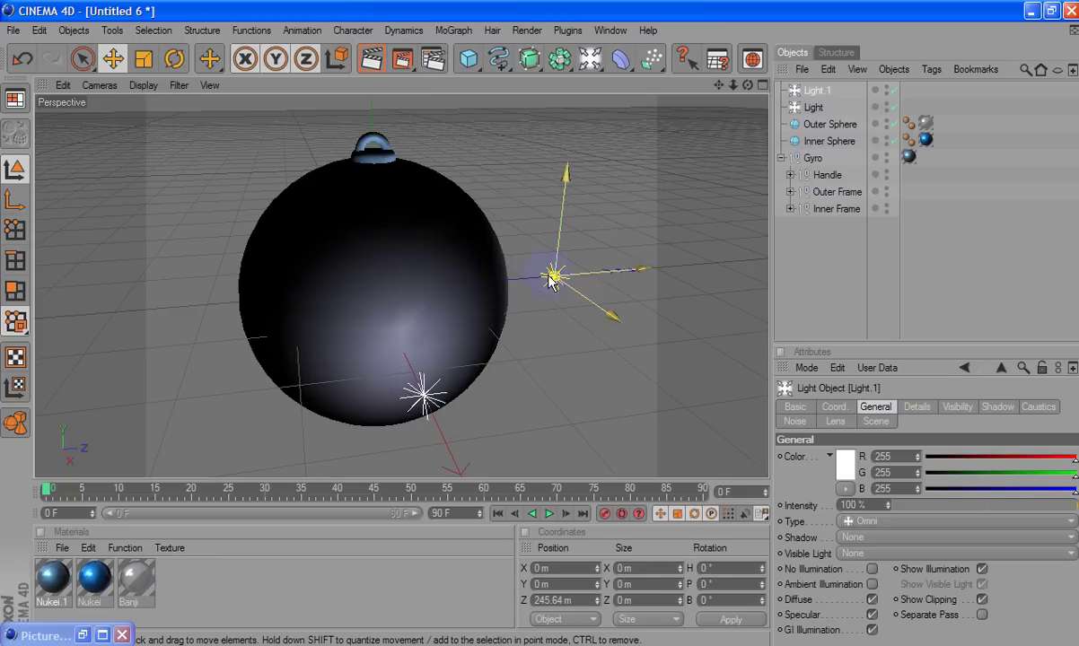
{"action": "left_click_drag", "start_coordinate": [542, 327], "coordinate": [593, 359]}
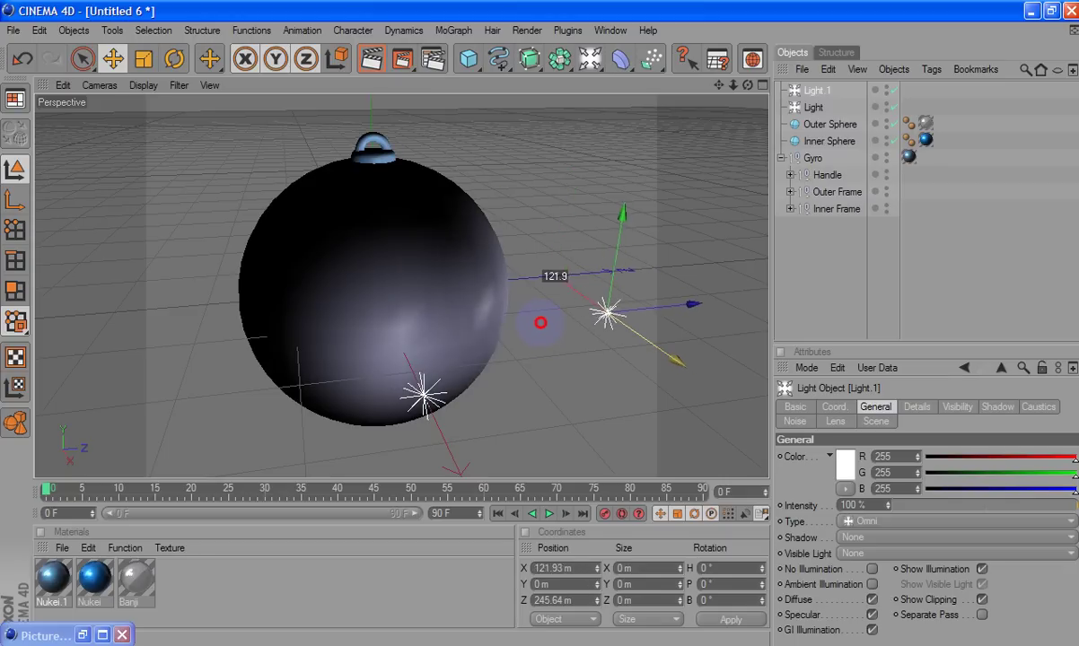
{"action": "left_click", "coordinate": [370, 60]}
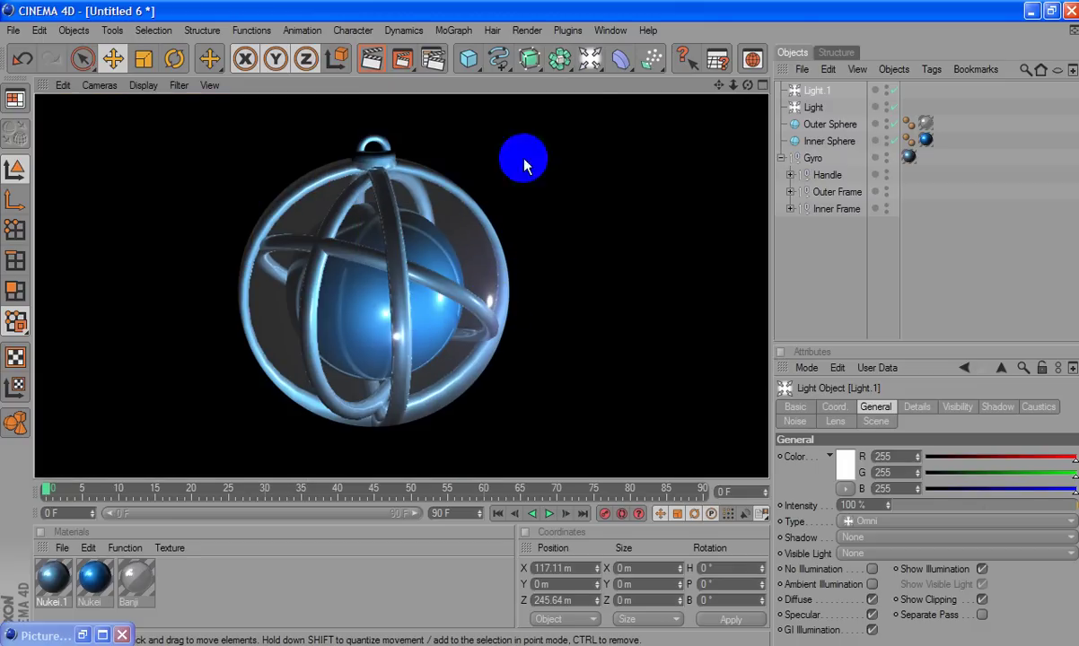
{"action": "left_click", "coordinate": [590, 58]}
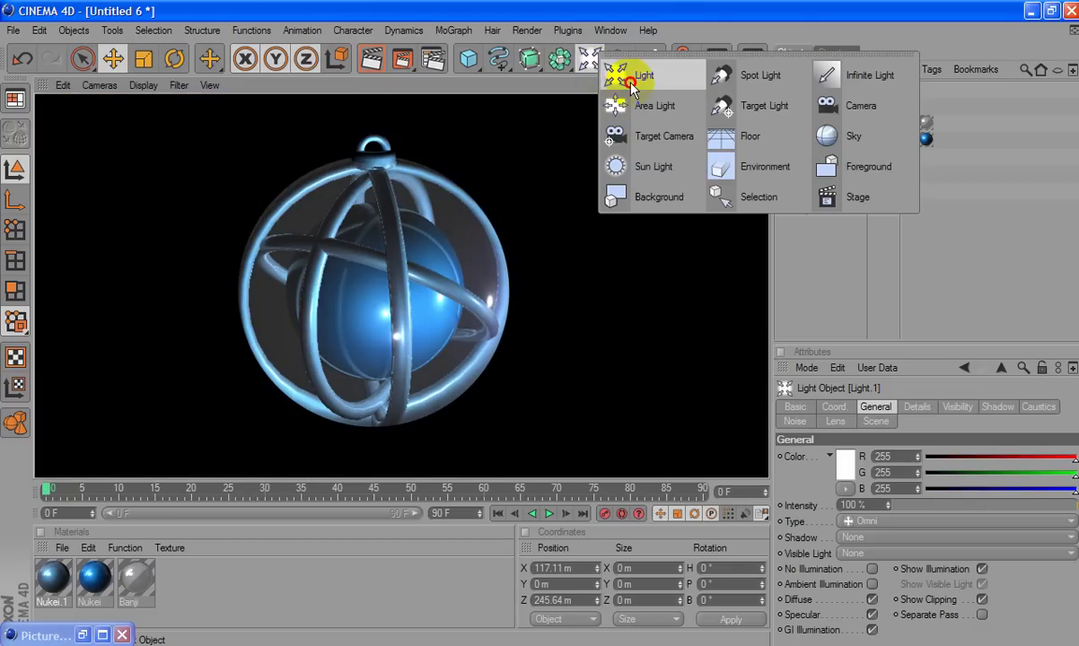
- Add Light.2 and move it along Z and X to the ornament's front side
{"action": "left_click", "coordinate": [631, 82]}
{"action": "left_click_drag", "start_coordinate": [537, 321], "coordinate": [502, 321]}
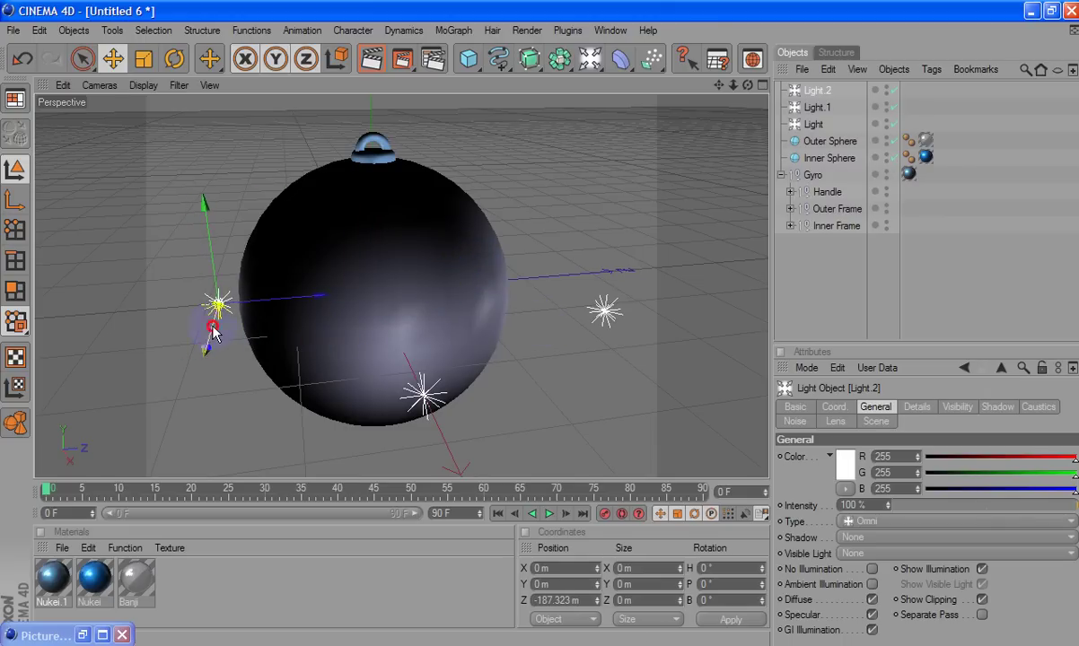
{"action": "left_click_drag", "start_coordinate": [212, 330], "coordinate": [204, 355]}
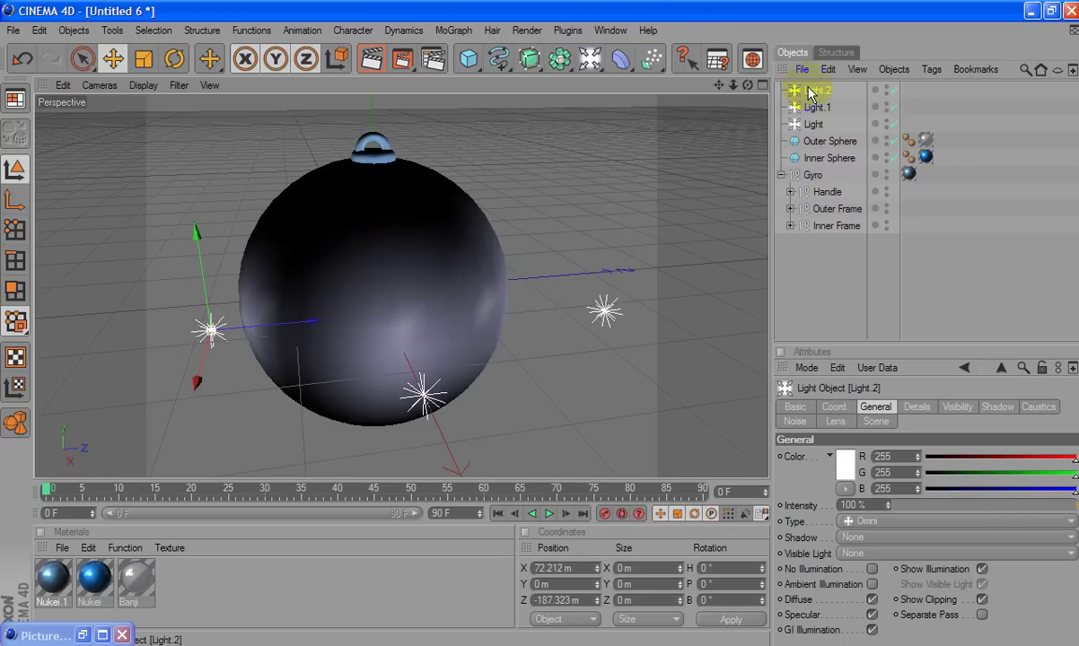
- Add Light.3 raised to Y 211.006 m and render to check the four-light setup
{"action": "left_click_drag", "start_coordinate": [590, 59], "coordinate": [614, 73]}
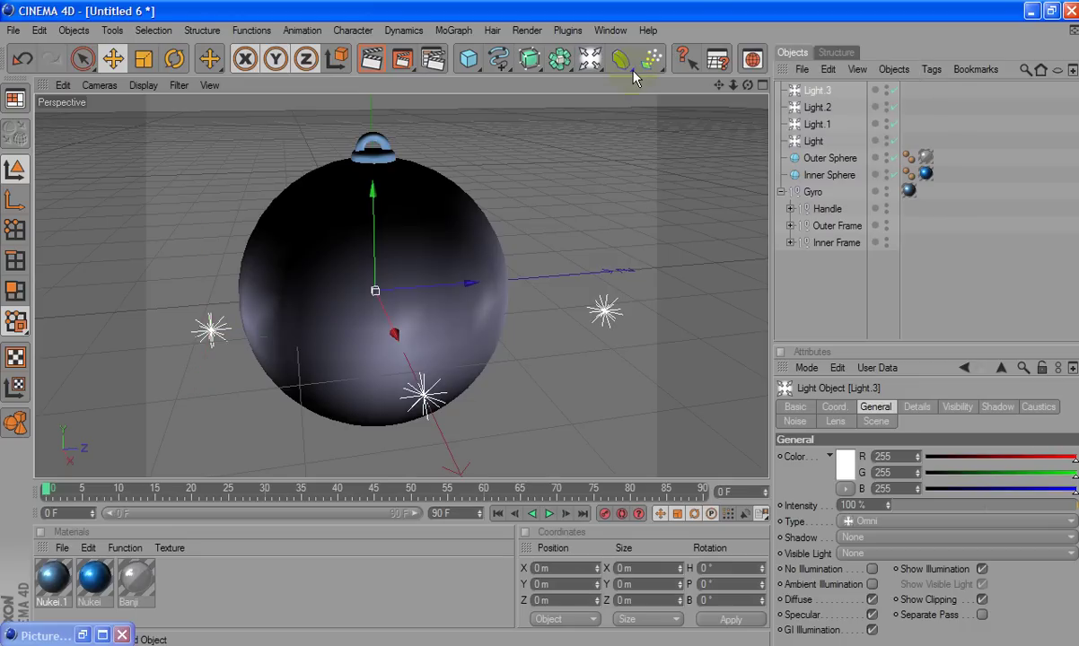
{"action": "left_click_drag", "start_coordinate": [373, 283], "coordinate": [376, 259]}
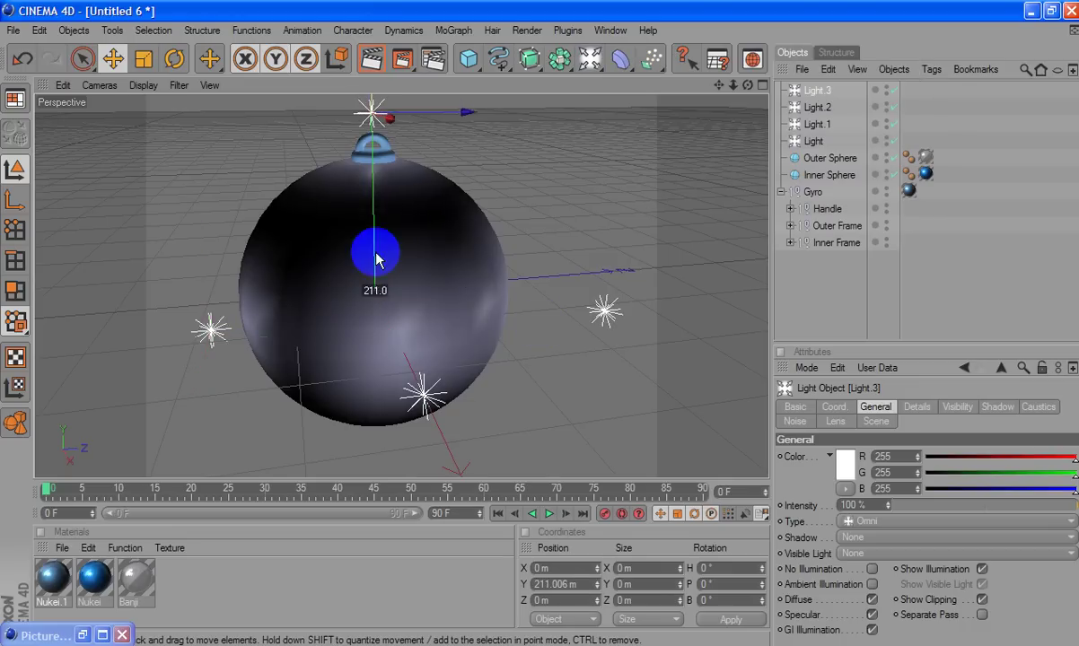
{"action": "left_click", "coordinate": [379, 66]}
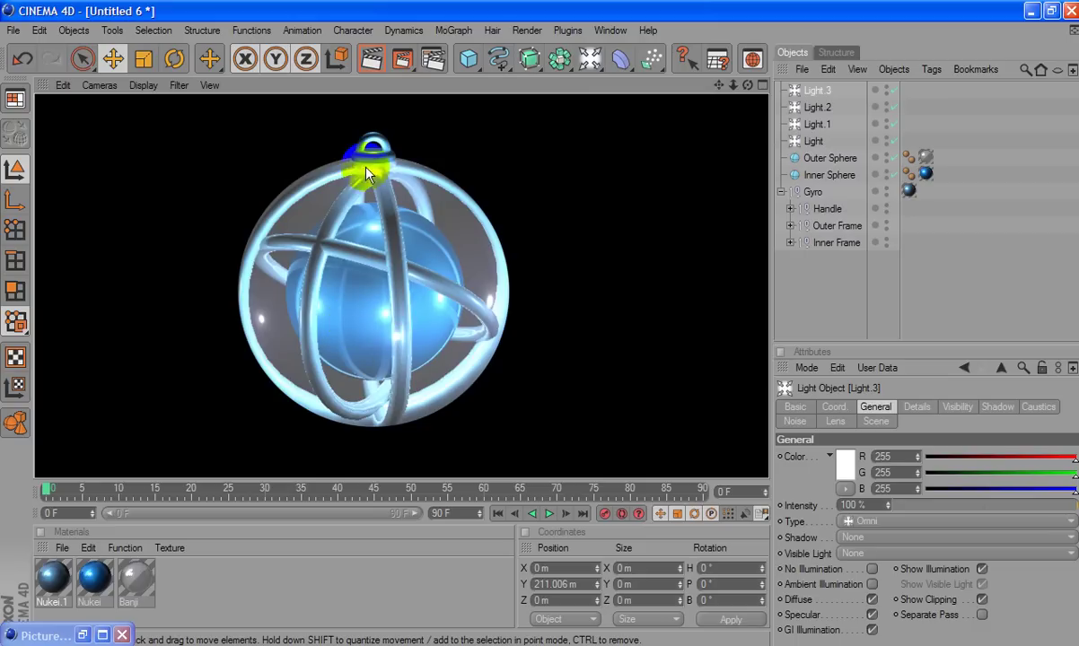
{"action": "left_click", "coordinate": [454, 273]}
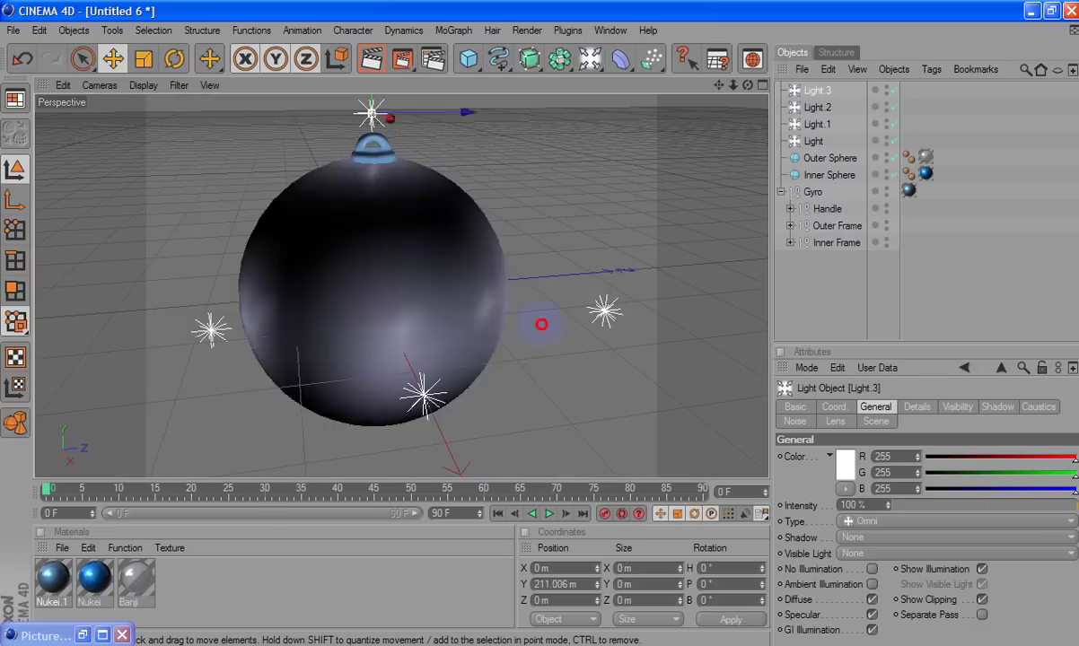
{"action": "left_click", "coordinate": [438, 213]}
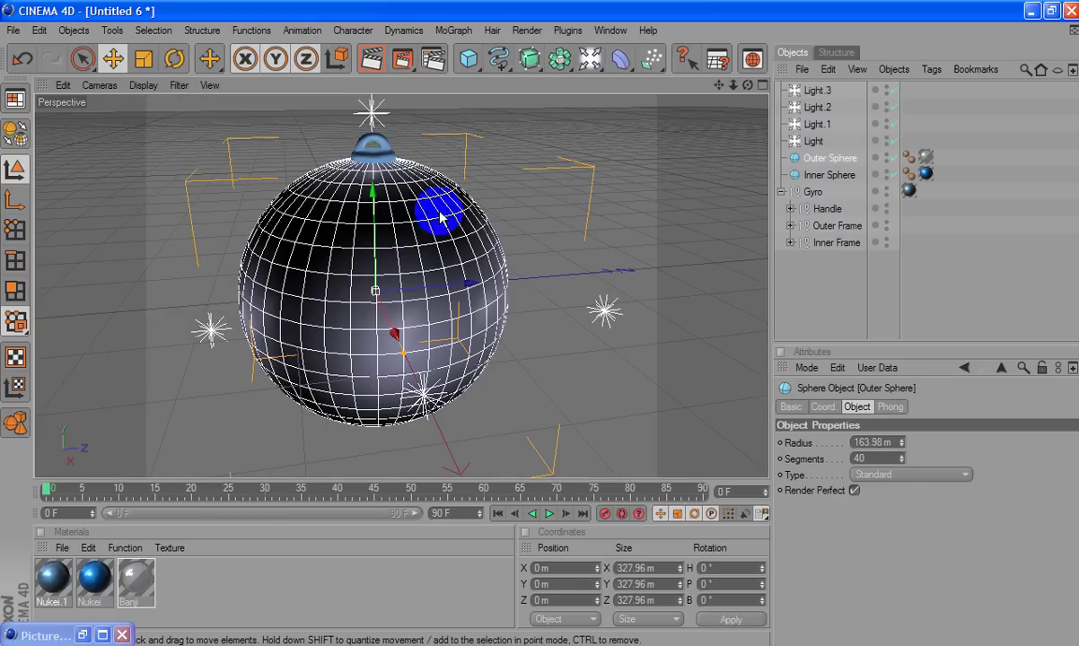
- Hide the Outer Sphere in the editor, select Inner Frame, and go to frame 90
{"action": "left_click", "coordinate": [886, 157]}
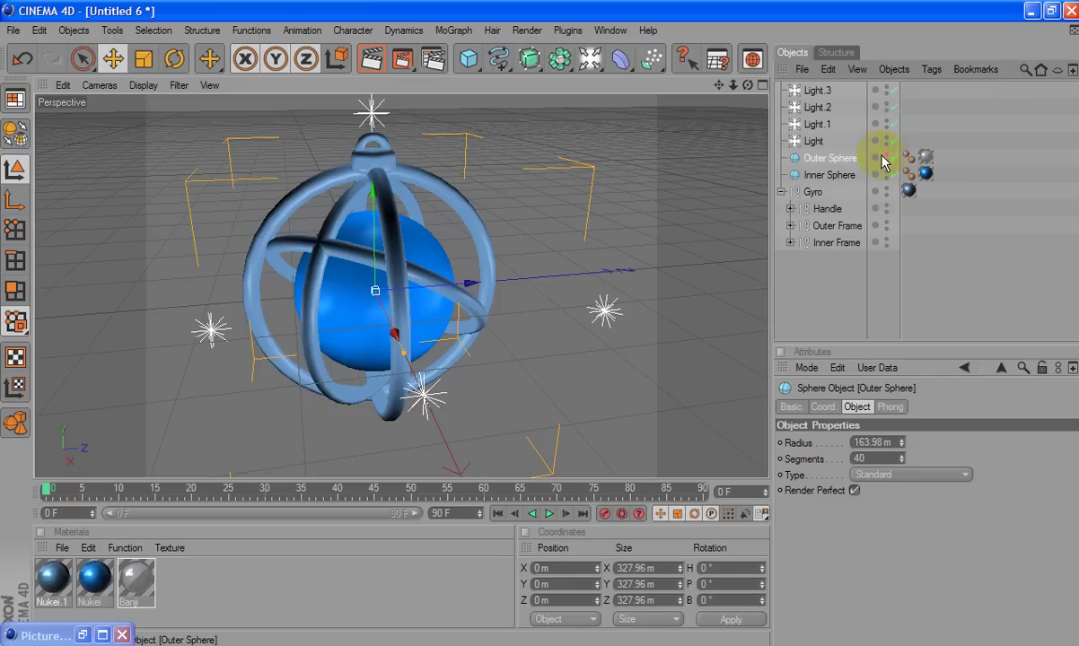
{"action": "left_click", "coordinate": [837, 242]}
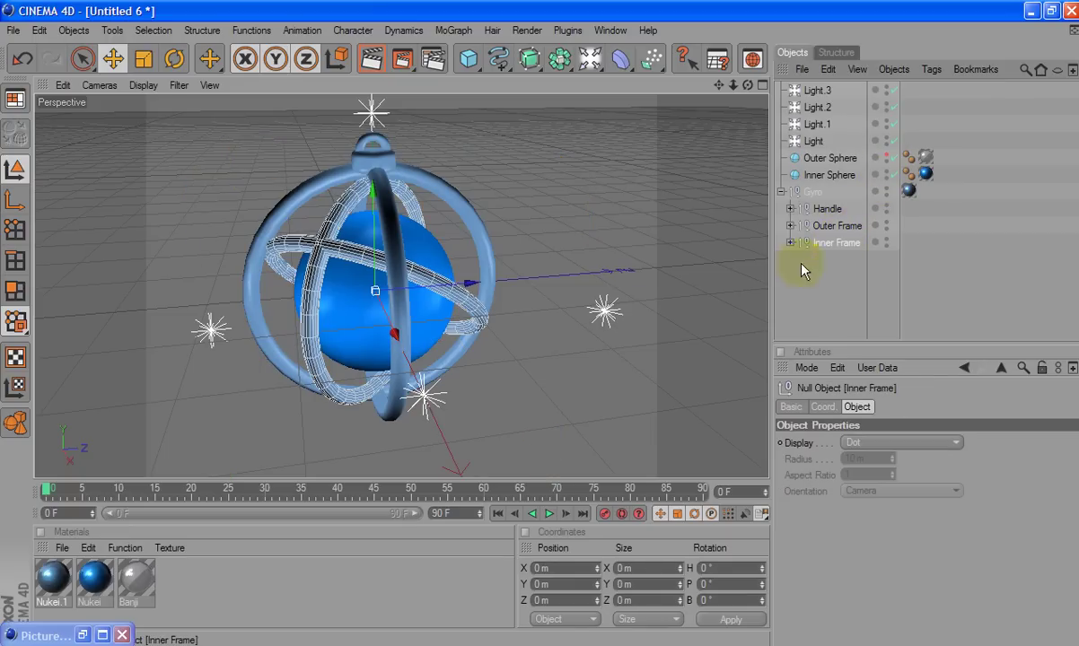
{"action": "left_click", "coordinate": [45, 493]}
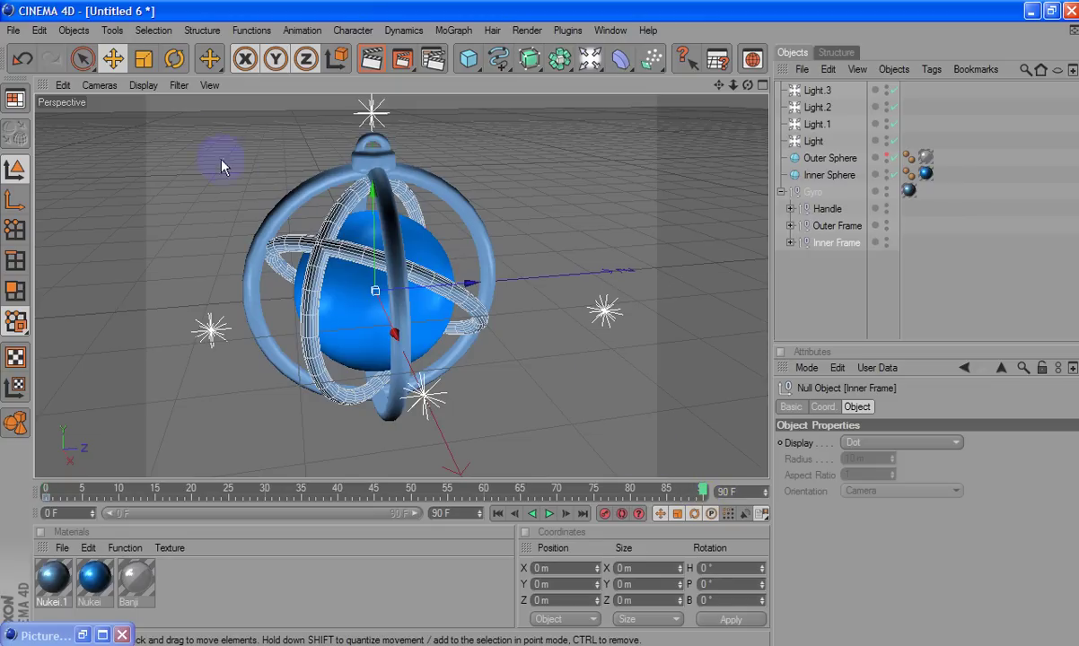
{"action": "left_click", "coordinate": [172, 63]}
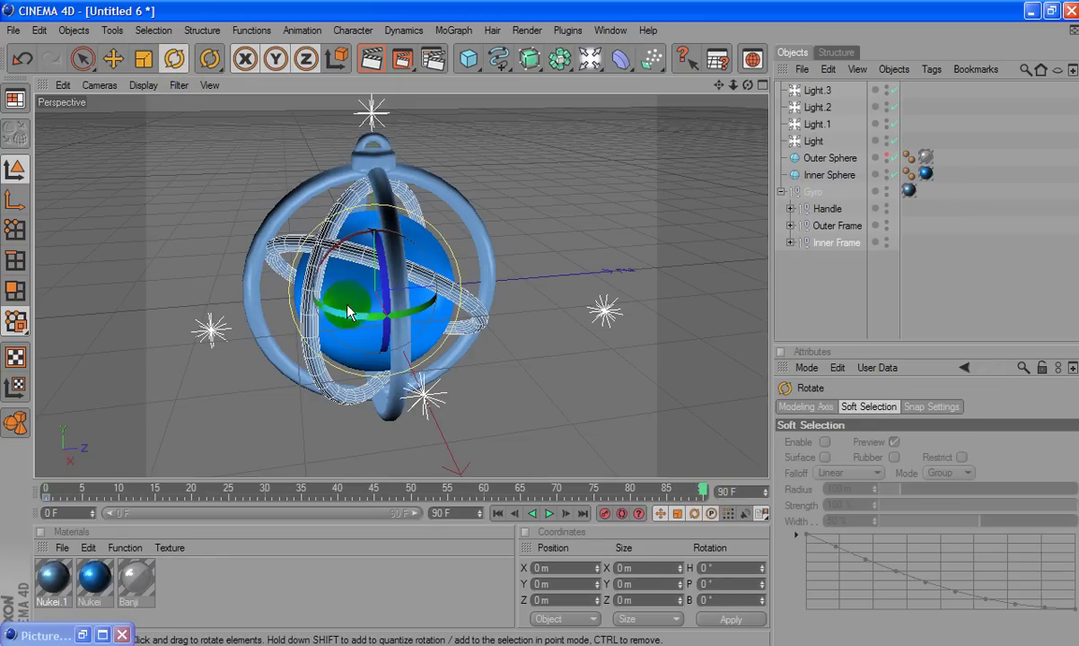
- Rotate the Inner Frame on heading, record its keyframe, and play back the spin
{"action": "mouse_move", "coordinate": [348, 316]}
{"action": "left_mouse_down"}
{"action": "mouse_move", "coordinate": [372, 342]}
{"action": "mouse_move", "coordinate": [389, 260]}
{"action": "mouse_move", "coordinate": [384, 223]}
{"action": "mouse_move", "coordinate": [342, 268]}
{"action": "mouse_move", "coordinate": [381, 299]}
{"action": "left_mouse_up"}
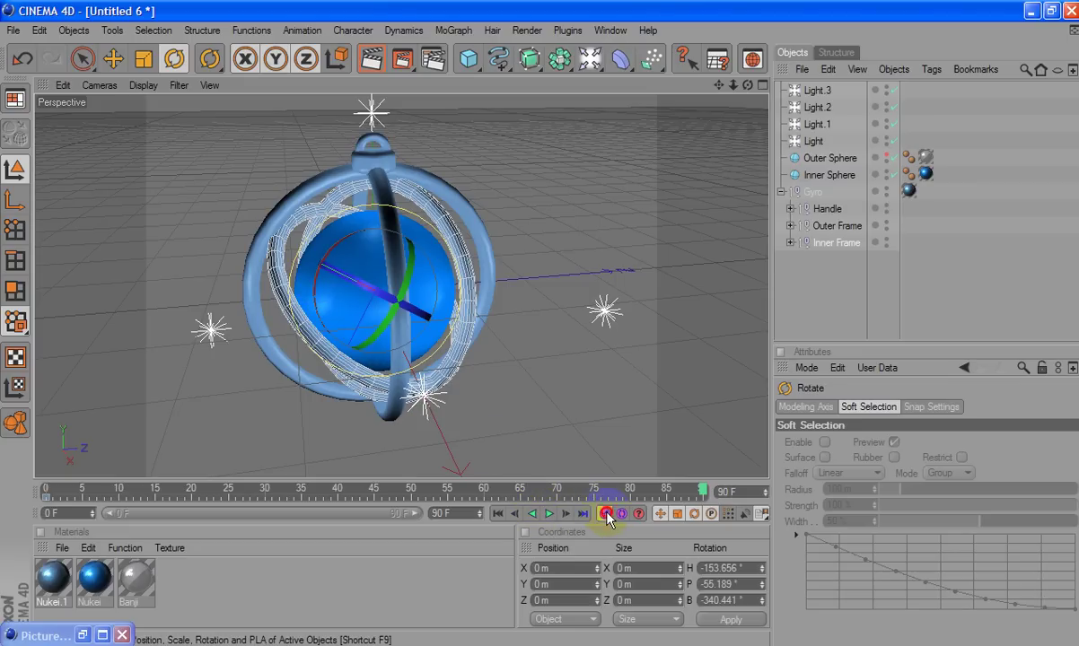
{"action": "left_click", "coordinate": [497, 513]}
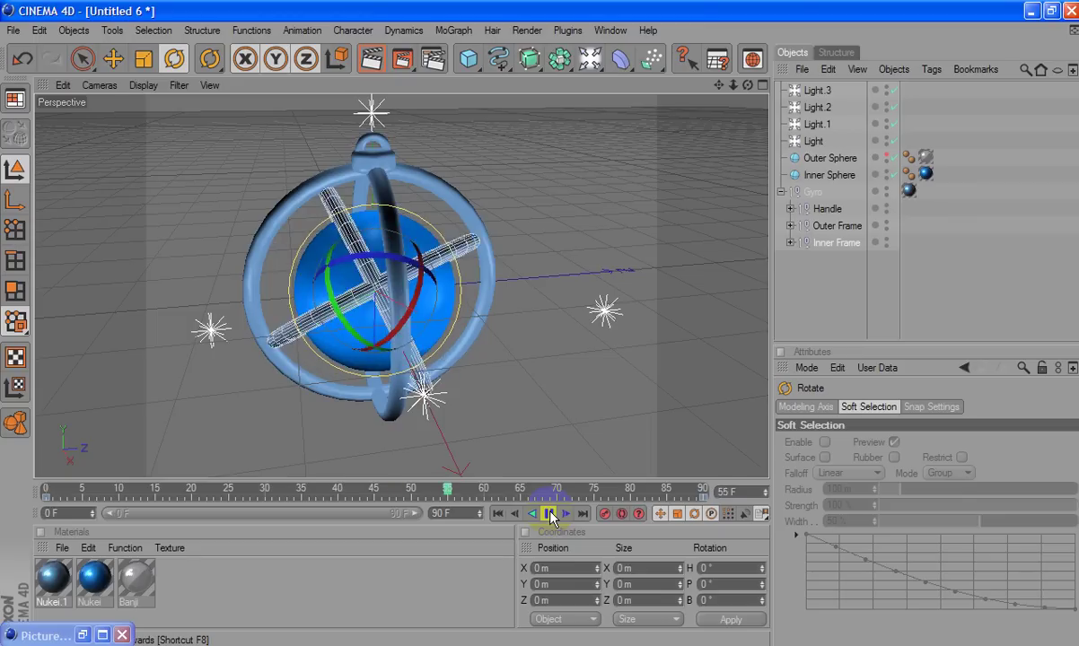
{"action": "left_click", "coordinate": [550, 513]}
{"action": "left_click", "coordinate": [498, 514]}
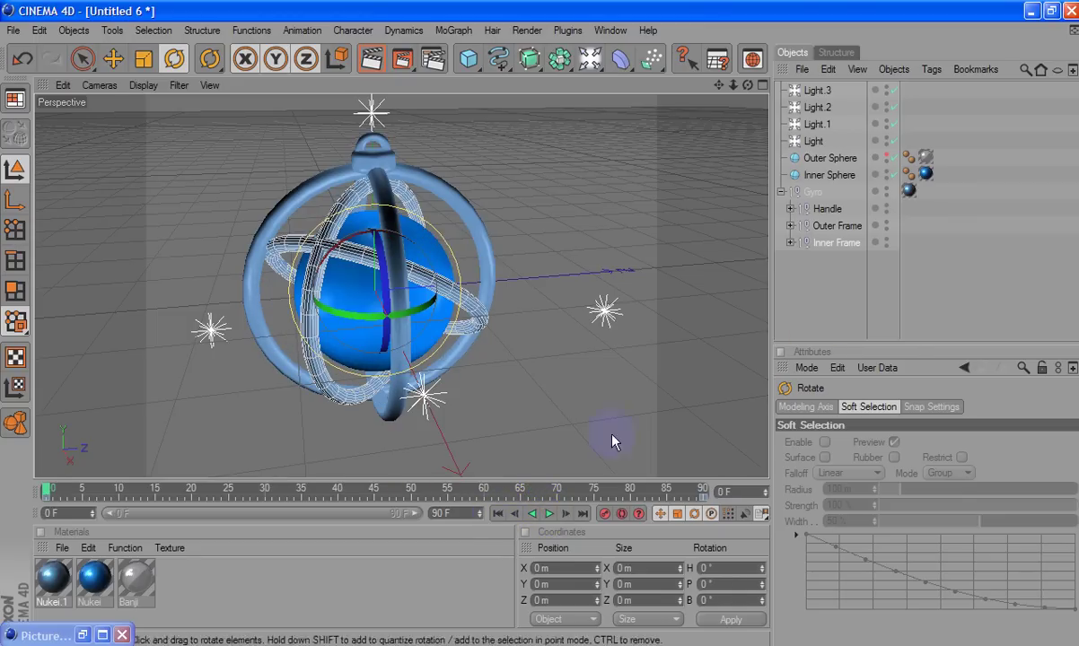
- Make the Outer Sphere visible in the editor again and render the view
{"action": "left_click", "coordinate": [887, 158]}
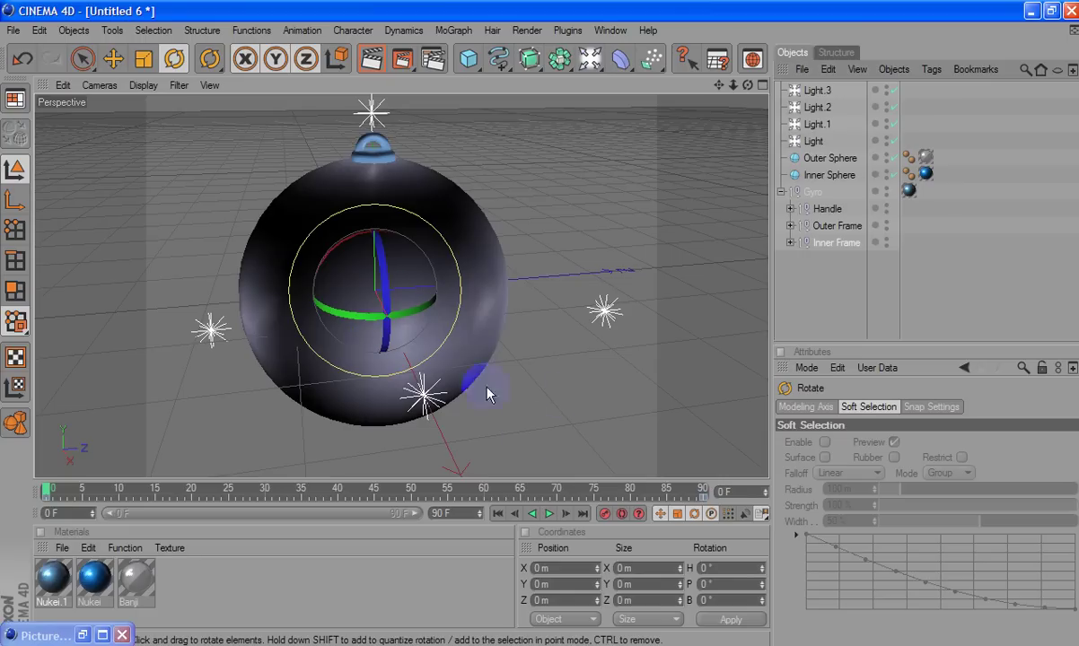
{"action": "left_click", "coordinate": [372, 59]}
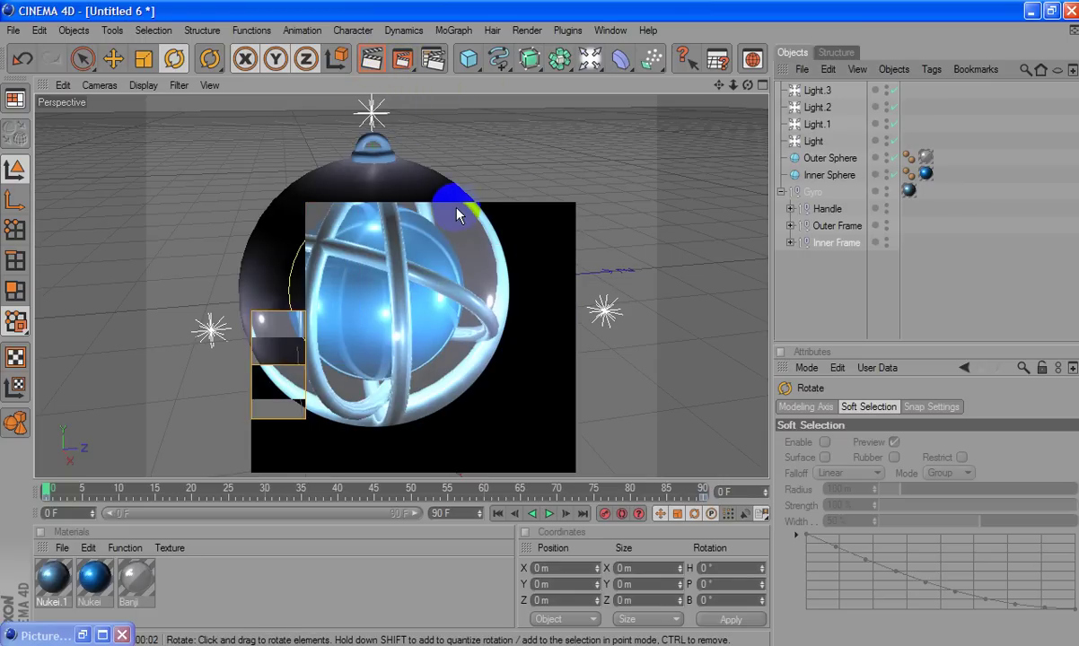
{"action": "left_click", "coordinate": [499, 185]}
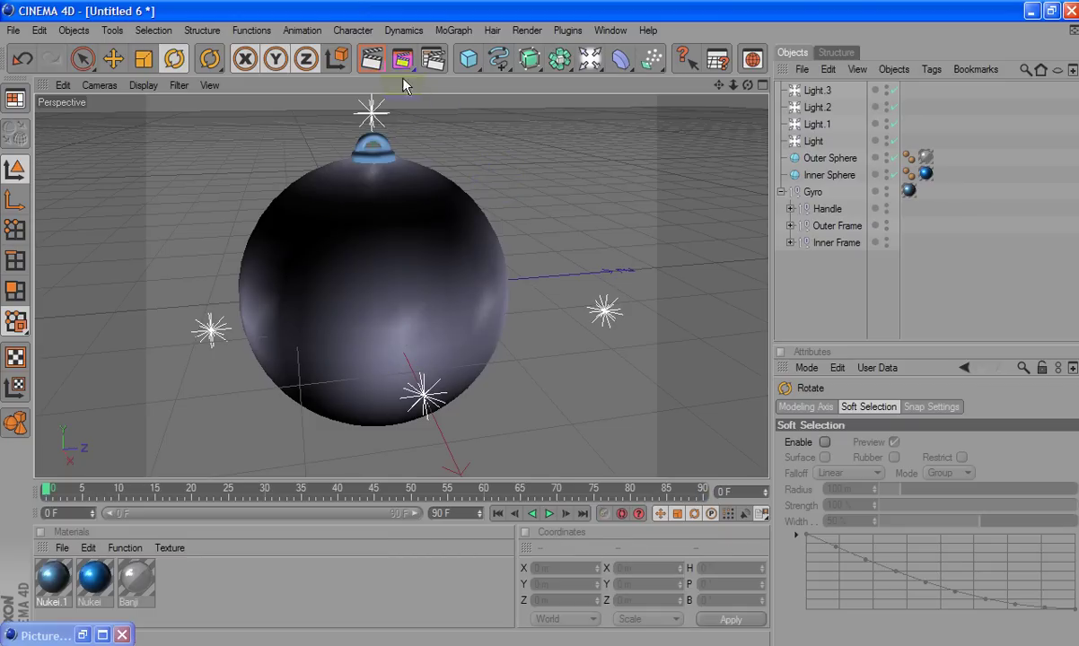
- Make a 500-wide AVI preview of the spinning gyro and play preview.avi back
{"action": "mouse_move", "coordinate": [402, 59]}
{"action": "left_mouse_down"}
{"action": "mouse_move", "coordinate": [550, 206]}
{"action": "mouse_move", "coordinate": [542, 238]}
{"action": "left_mouse_up"}
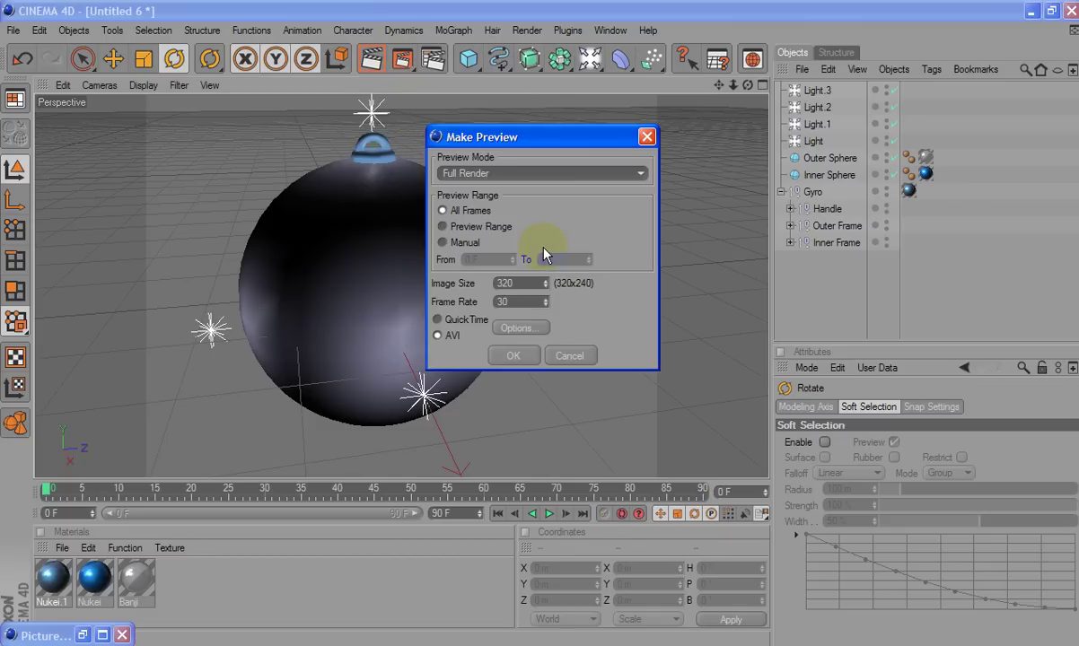
{"action": "left_click_drag", "start_coordinate": [530, 282], "coordinate": [346, 282]}
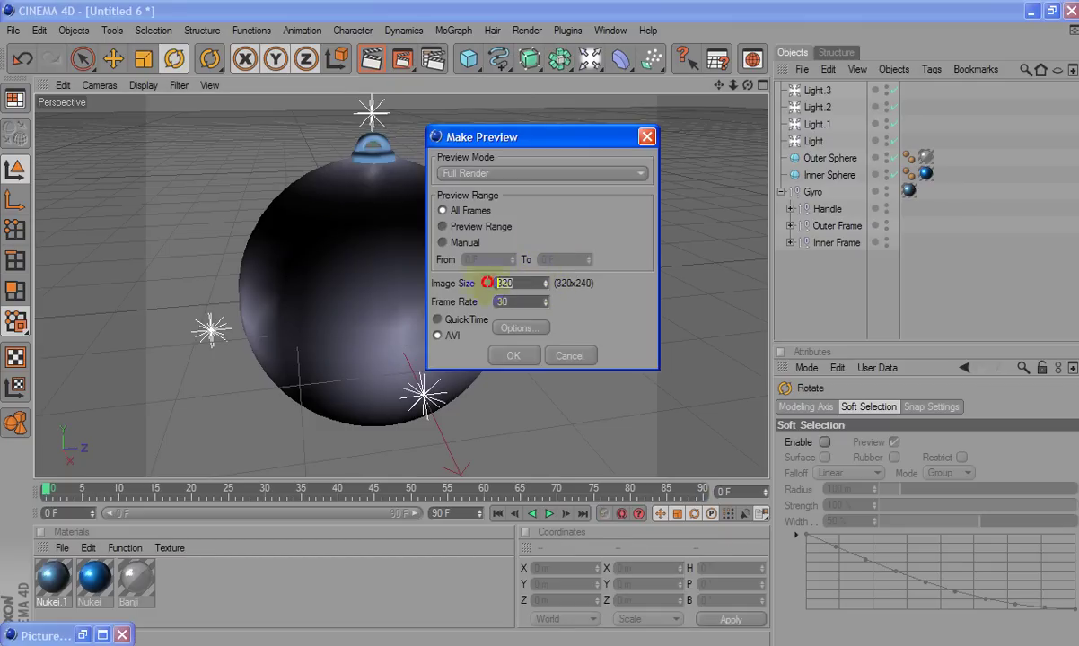
{"action": "type", "text": "500"}
{"action": "double_click", "coordinate": [500, 282]}
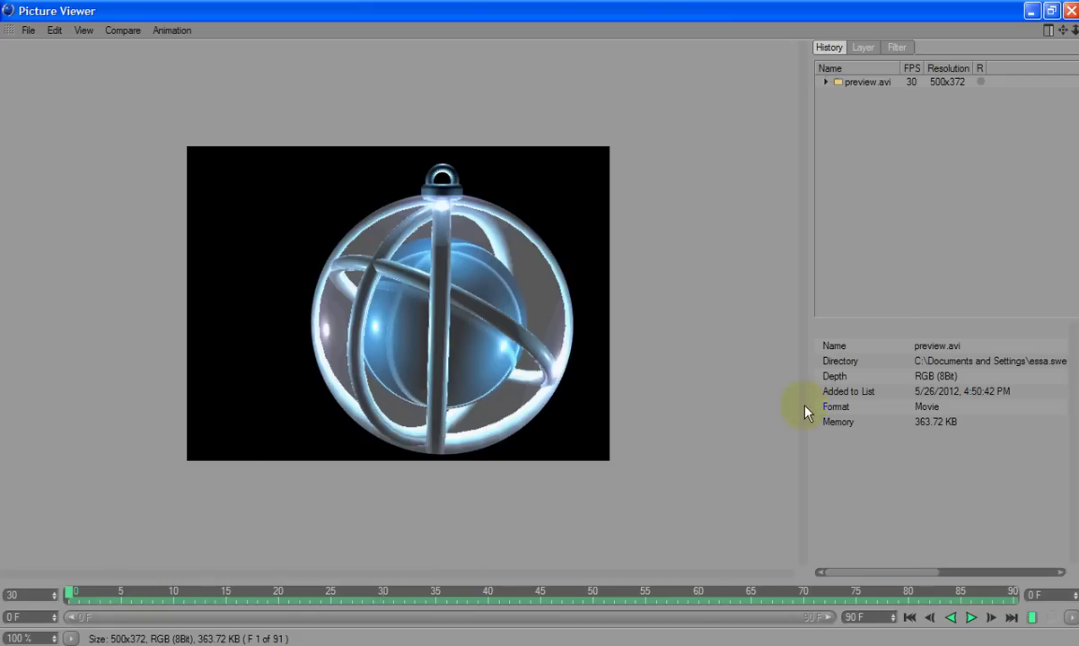
{"action": "left_click", "coordinate": [969, 618]}
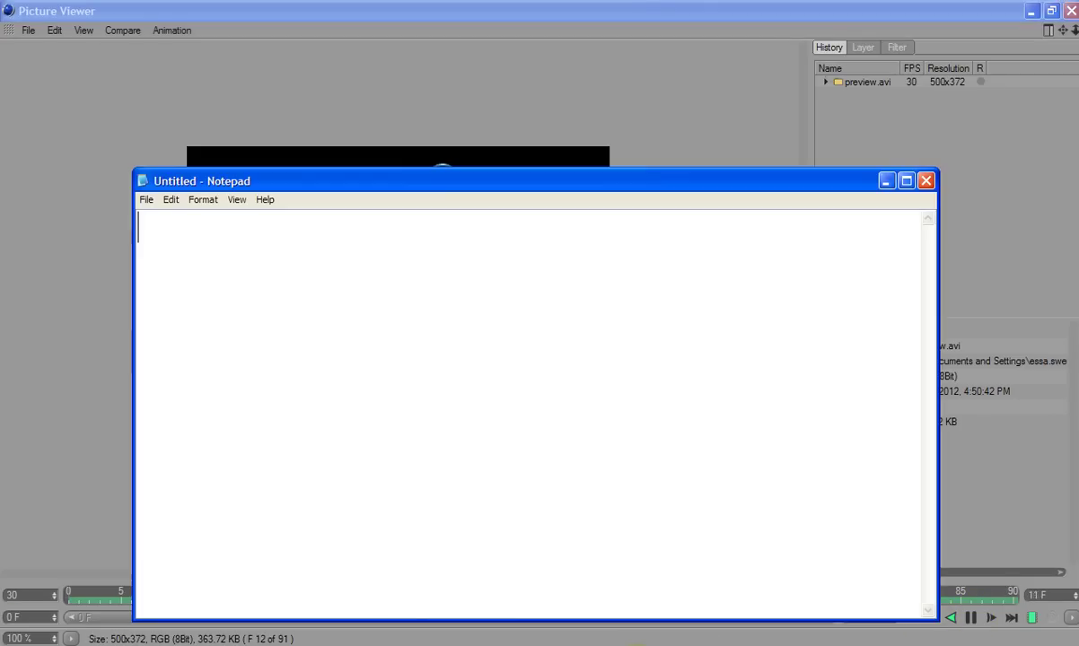
- Type 'thanks for watching ..........' in Notepad with the author's name on the line below
{"action": "type", "text": "tha"}
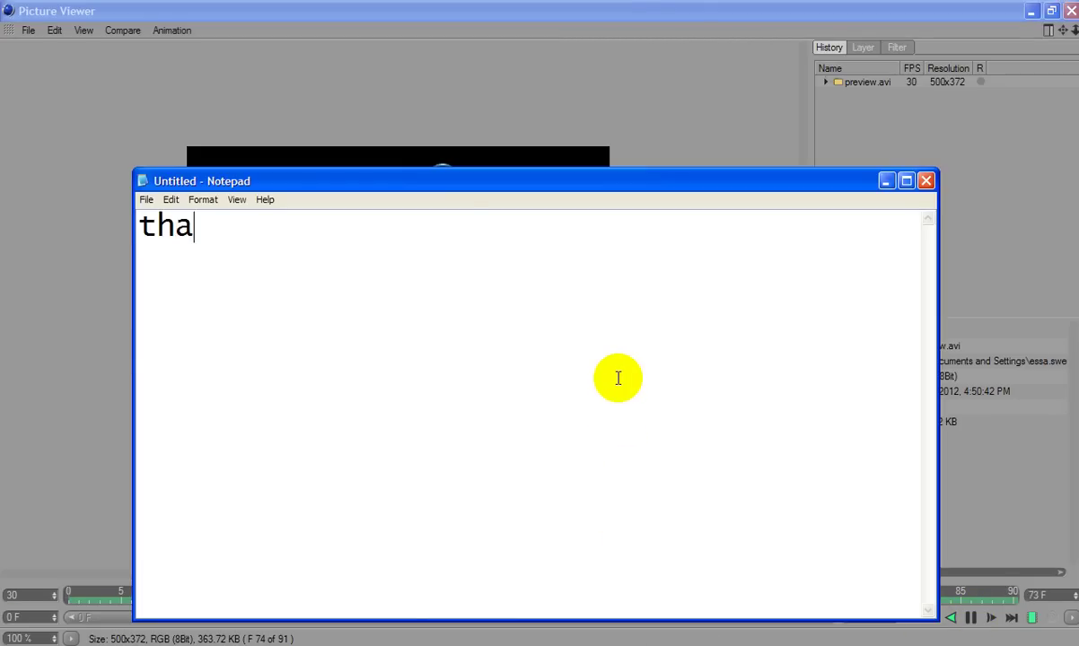
{"action": "type", "text": "nks for "}
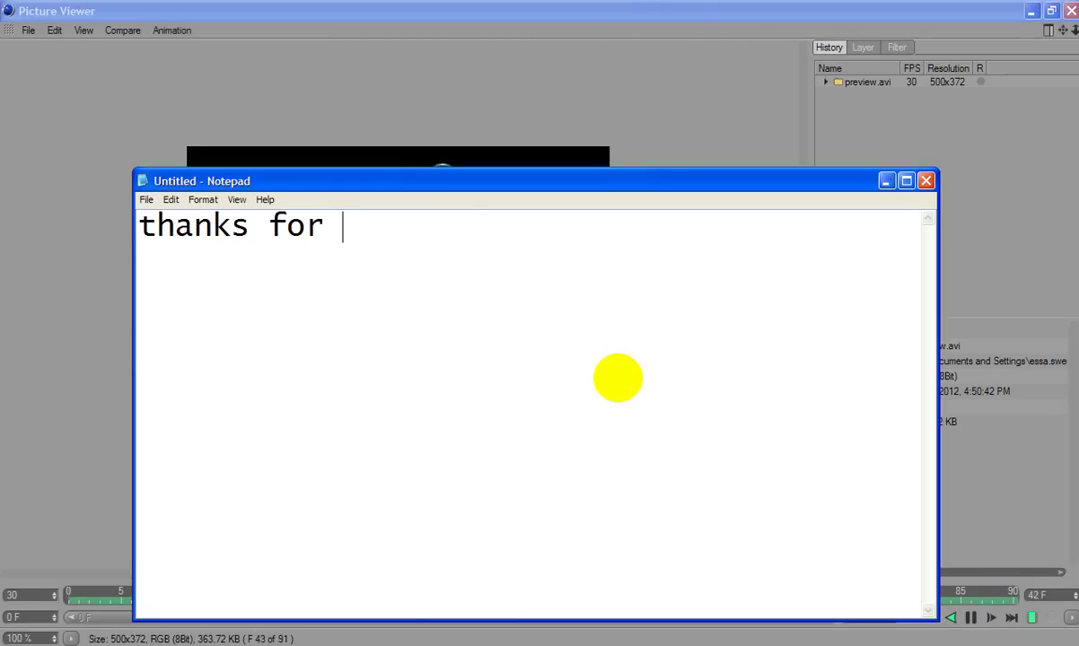
{"action": "type", "text": "watching ."}
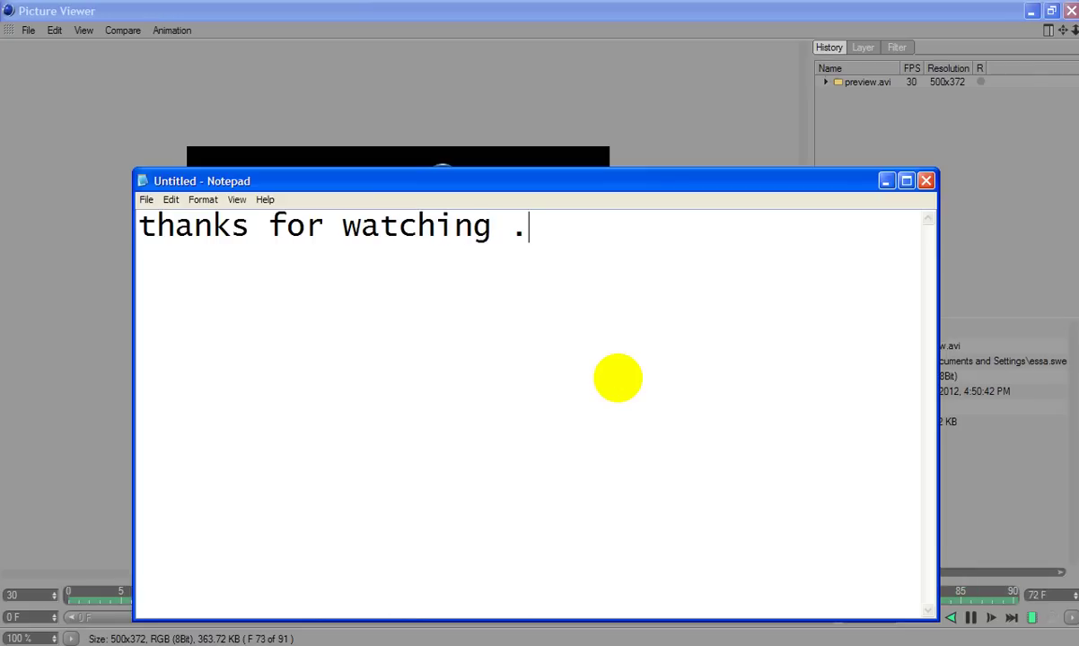
{"action": "key", "text": "Return"}
{"action": "key", "text": "Return"}
{"action": "type", "text": "Essa"}
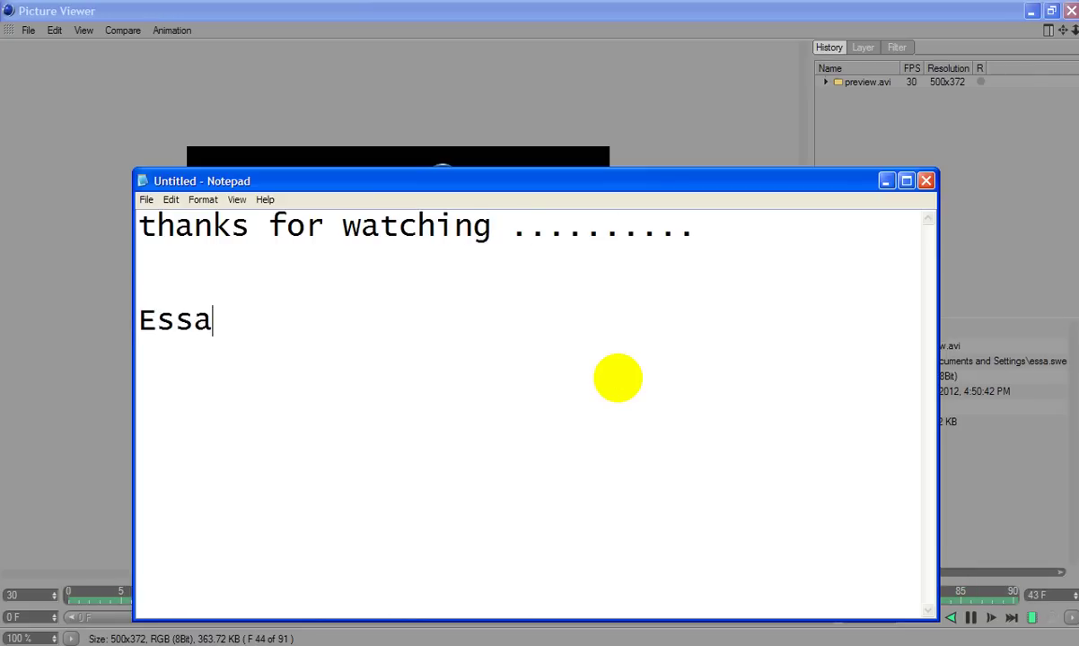
{"action": "type", "text": " Sweidan"}
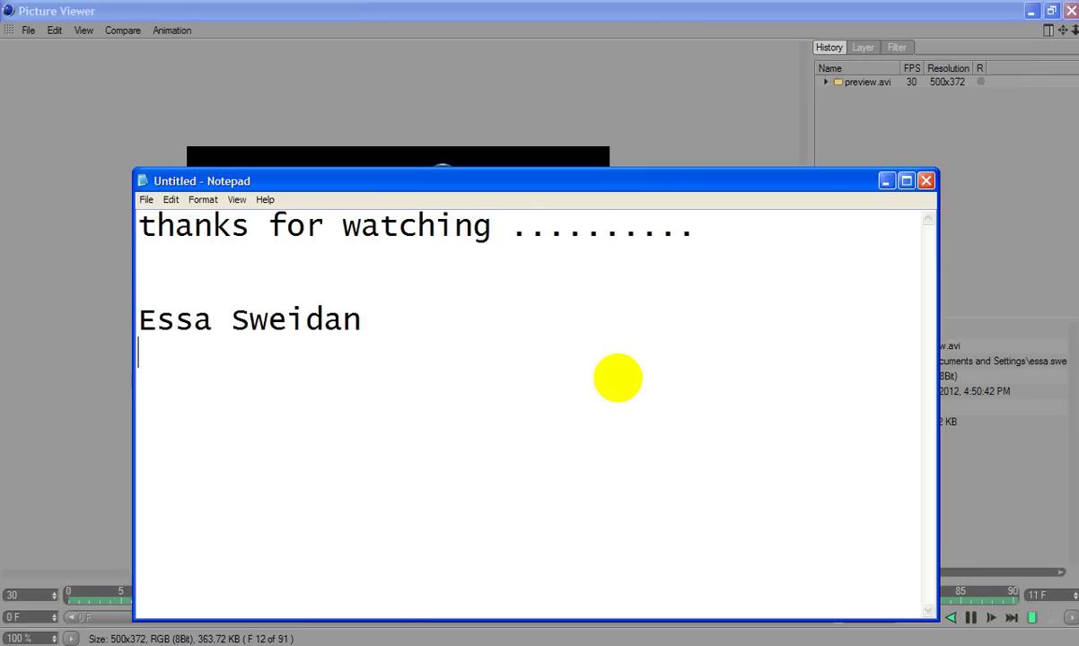